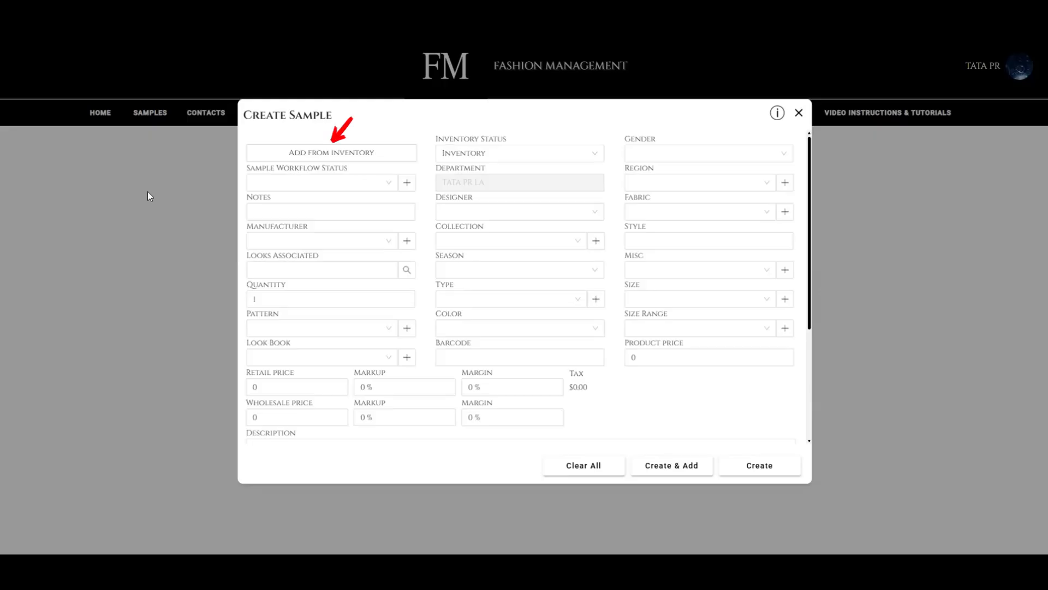
Step: Open the inventory for adding to the sample and filter it by designer Akira, color Black and type DRESS
click(255, 153)
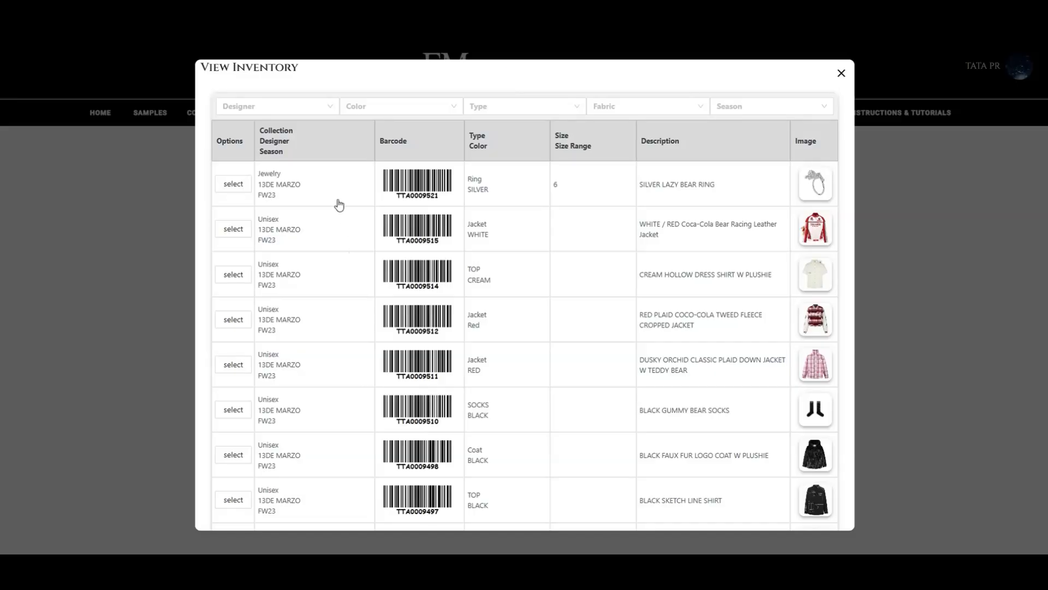
click(331, 109)
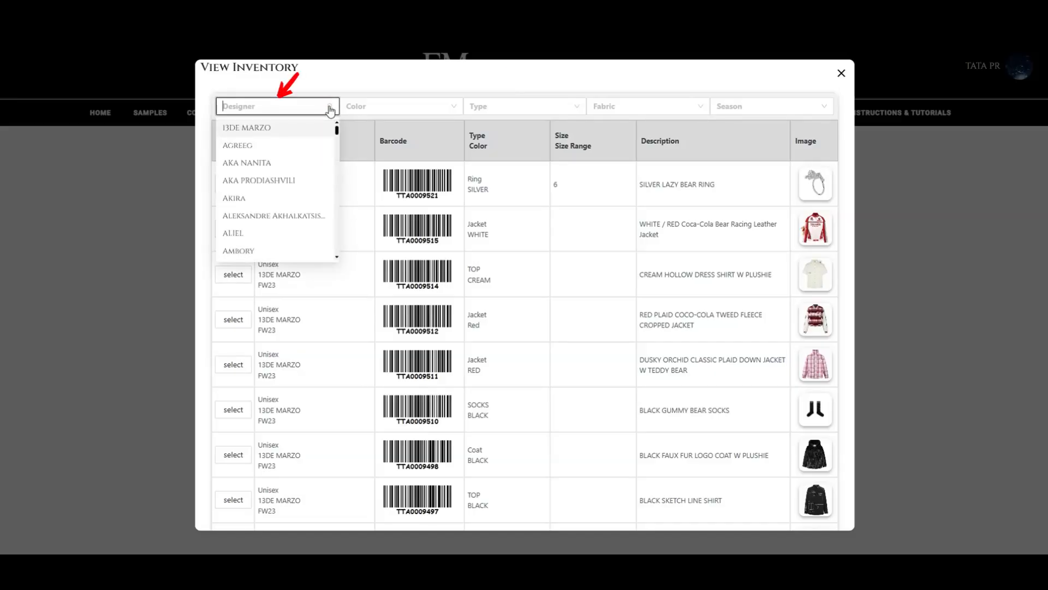
click(267, 199)
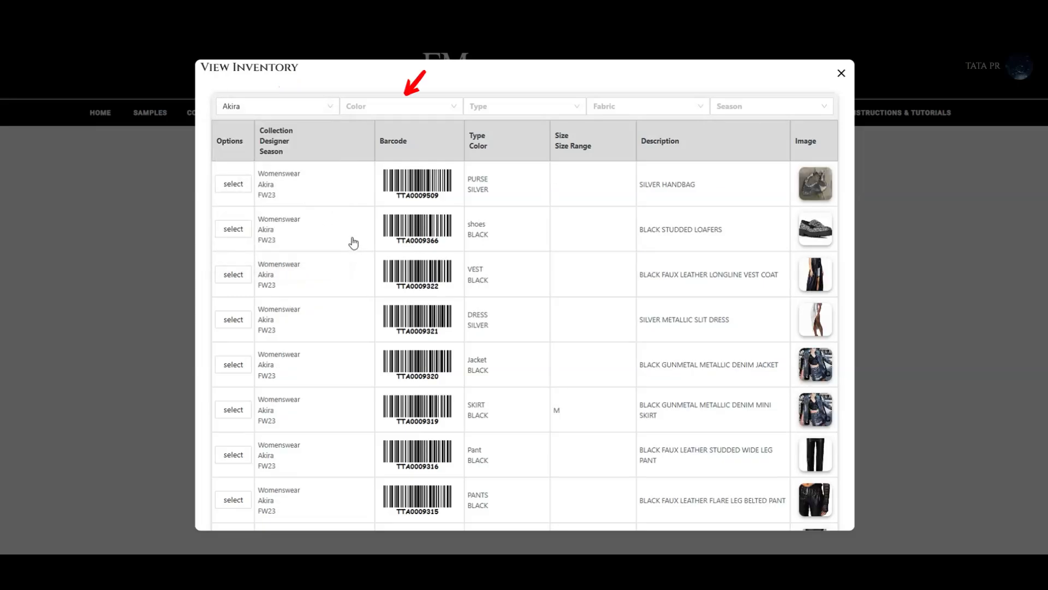
click(420, 106)
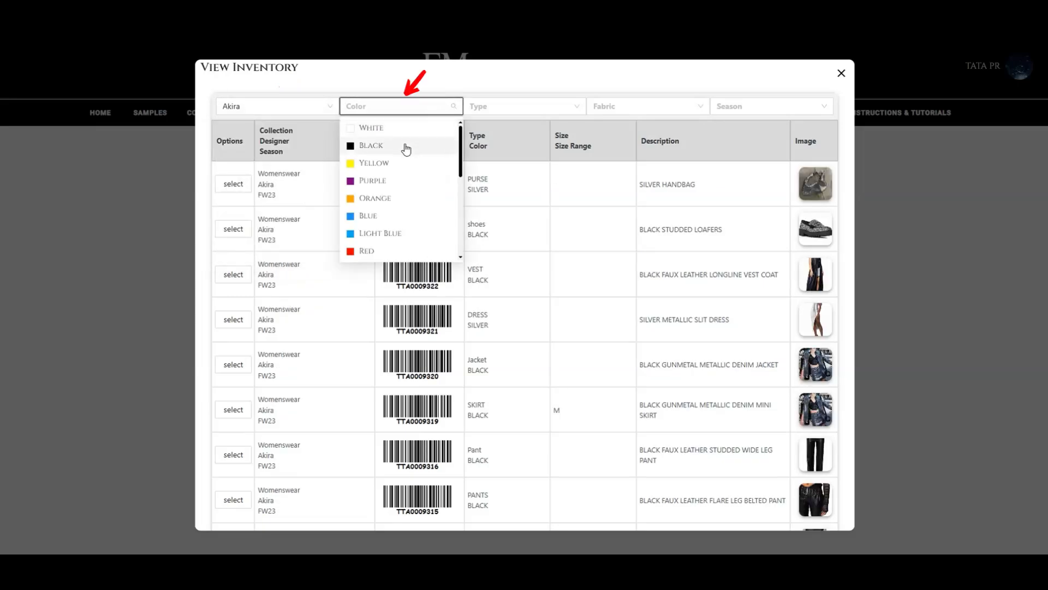
click(406, 147)
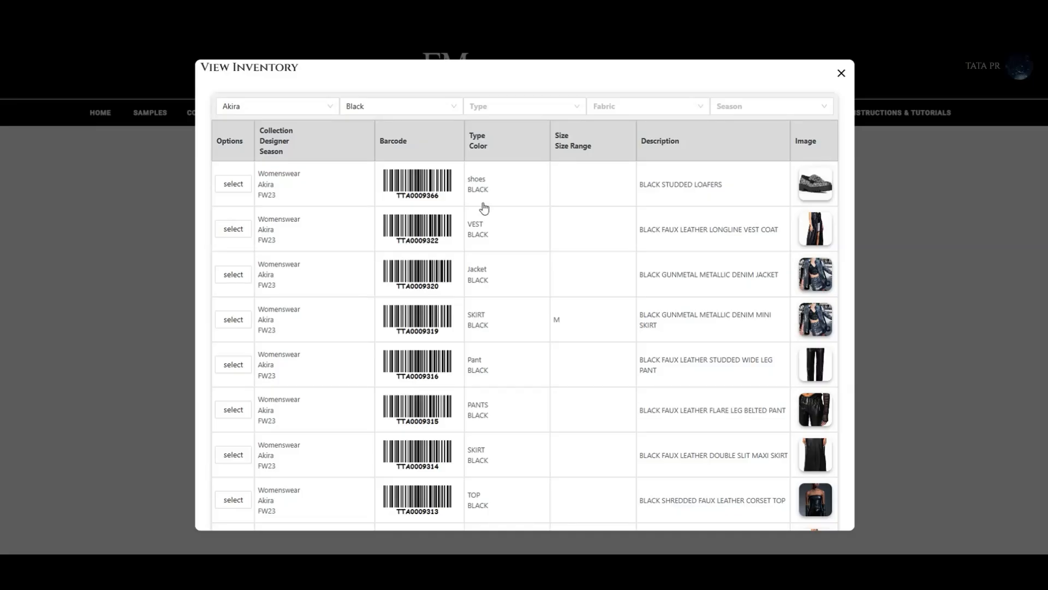
click(540, 107)
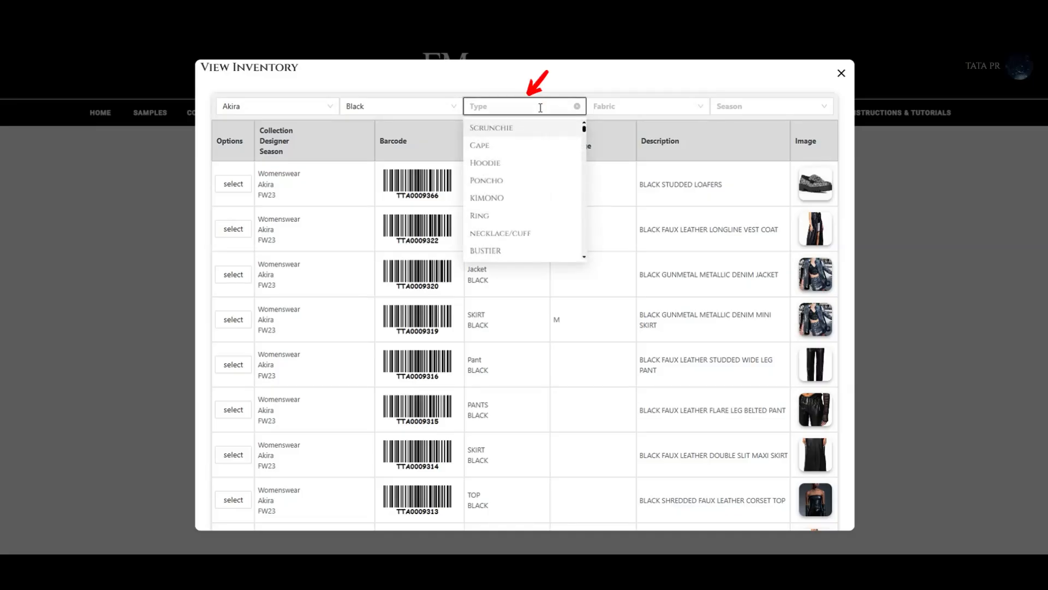
scroll(540, 195, down, 5)
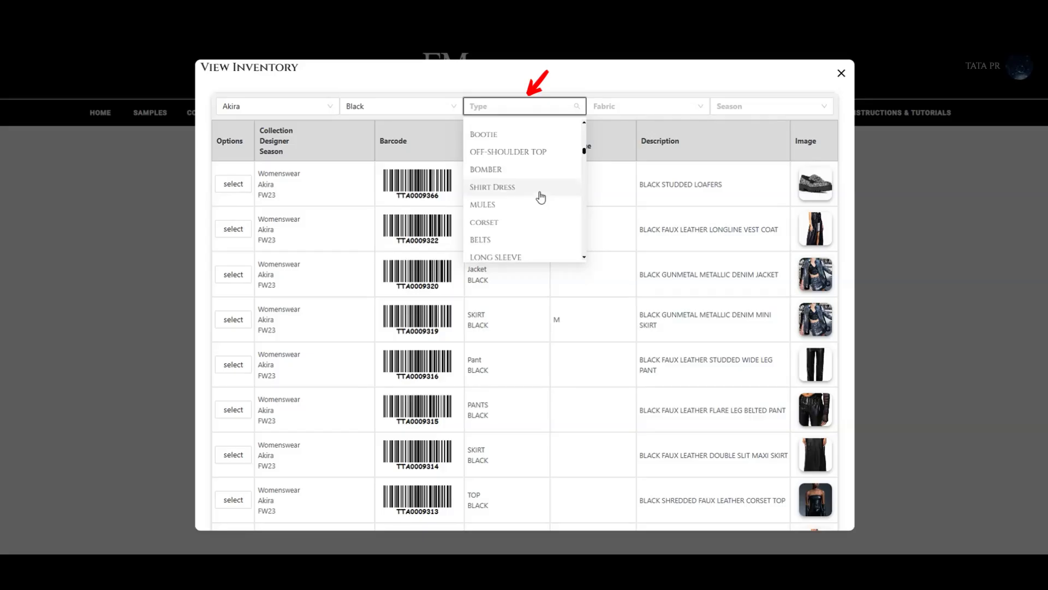
scroll(539, 195, down, 3)
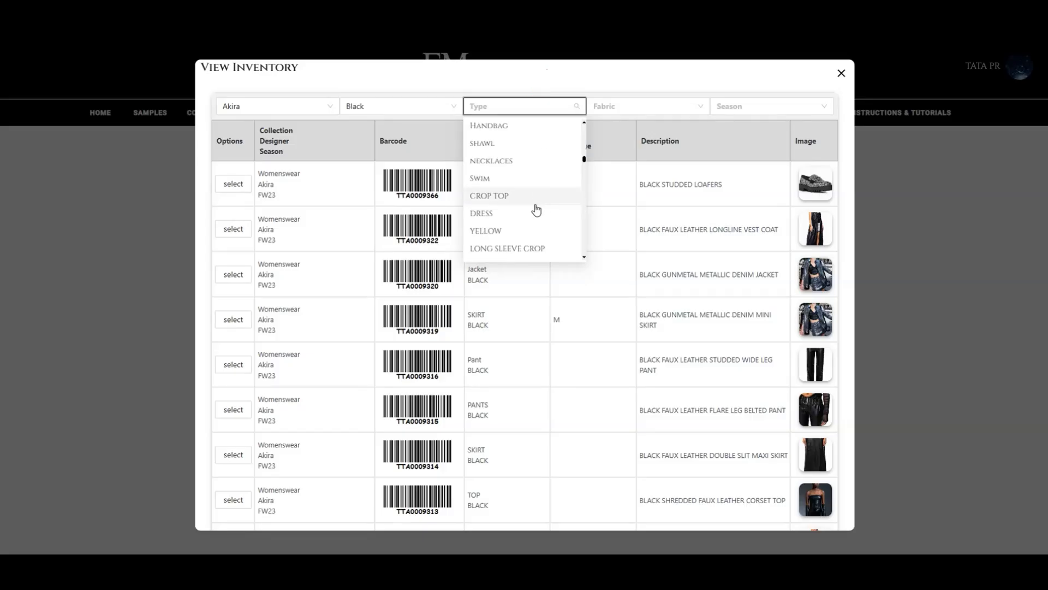
click(539, 195)
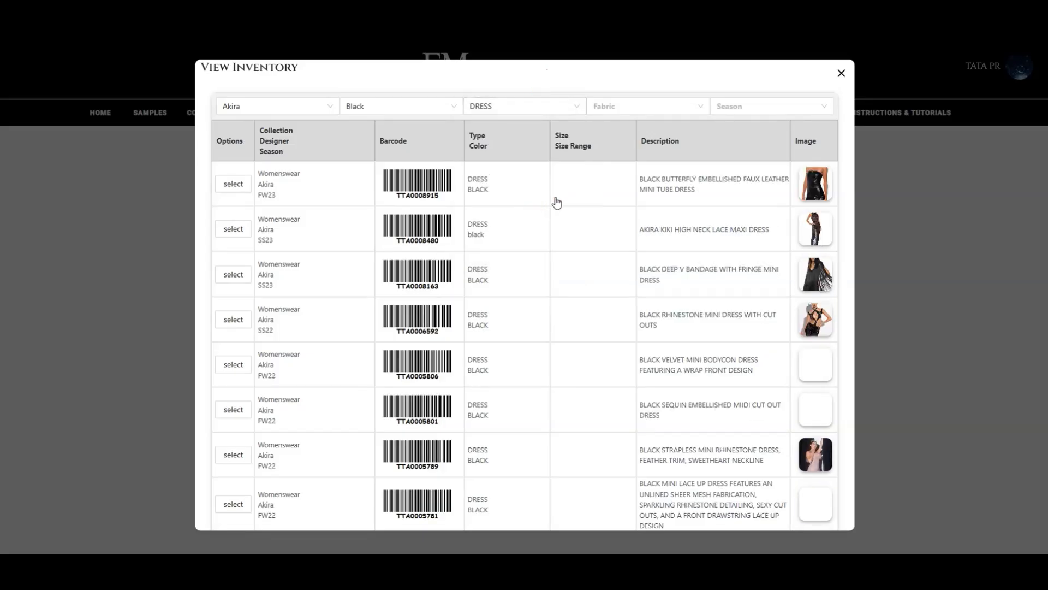
Step: Check the fabric and season filters, and clear the type, color and designer filters from the inventory
click(637, 108)
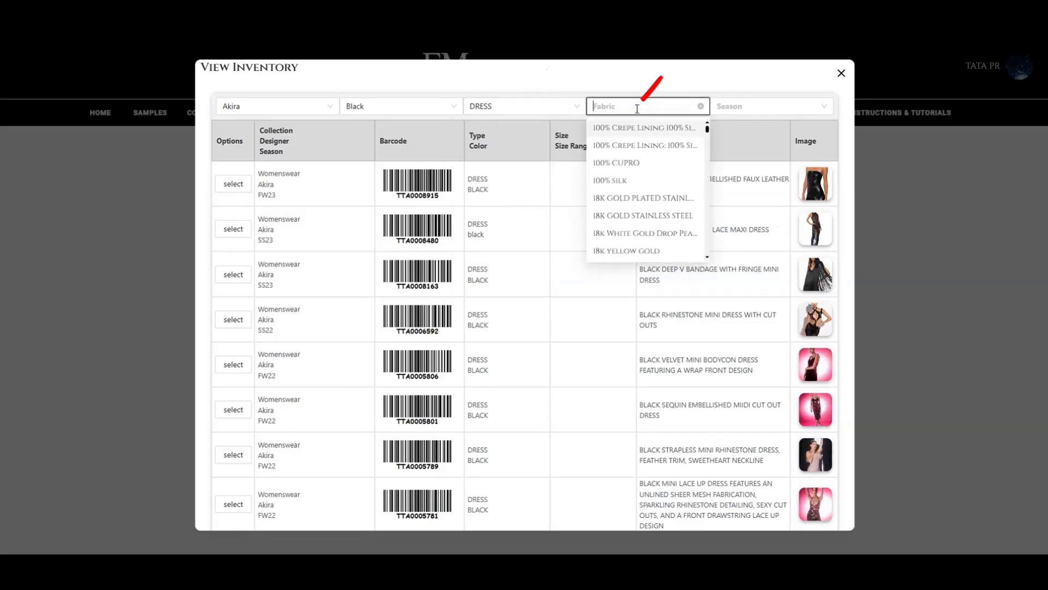
click(744, 106)
click(754, 106)
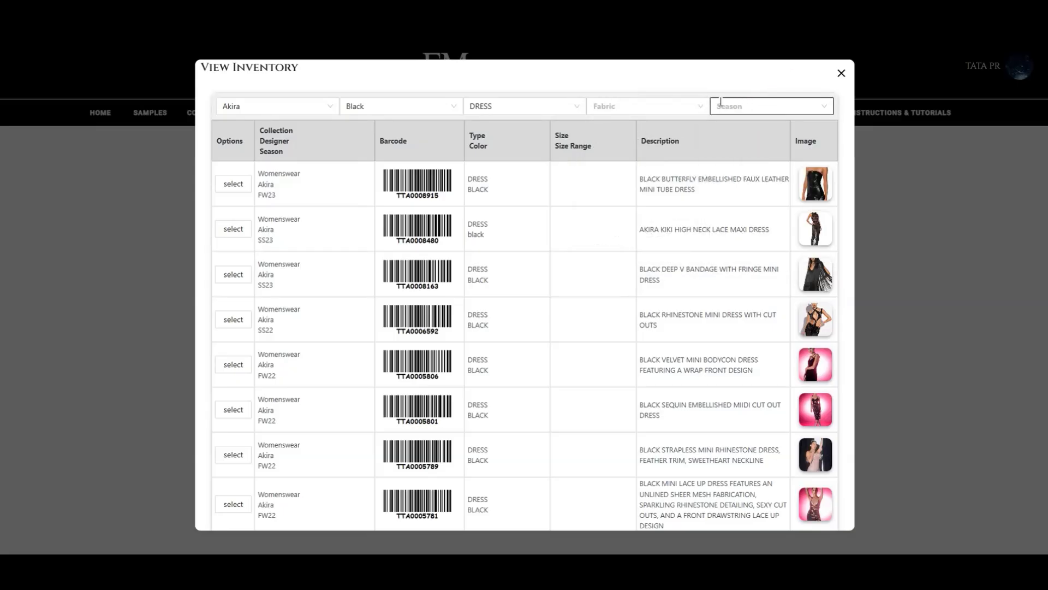
click(701, 107)
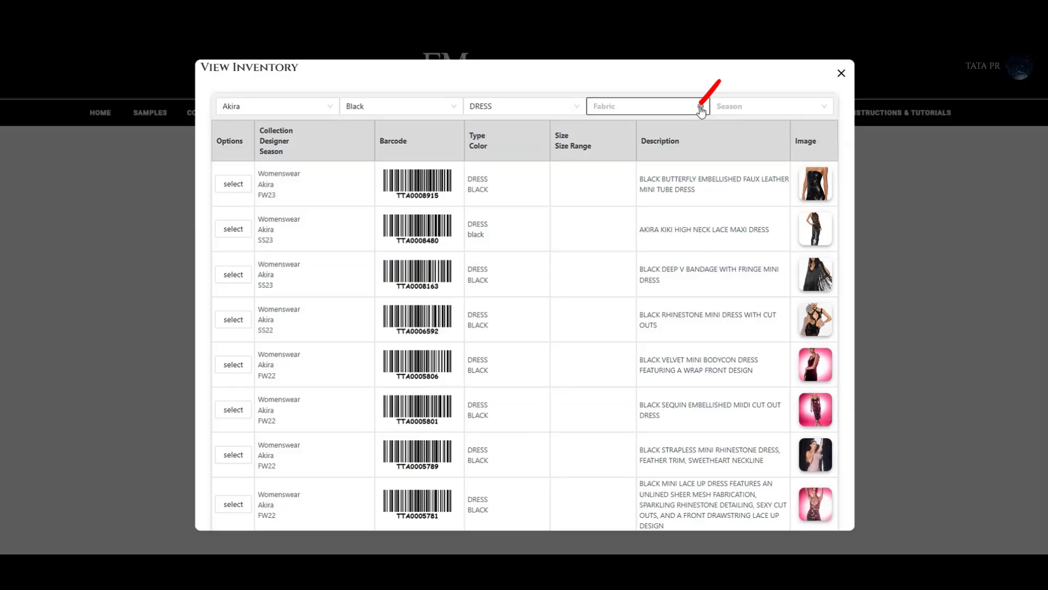
click(576, 106)
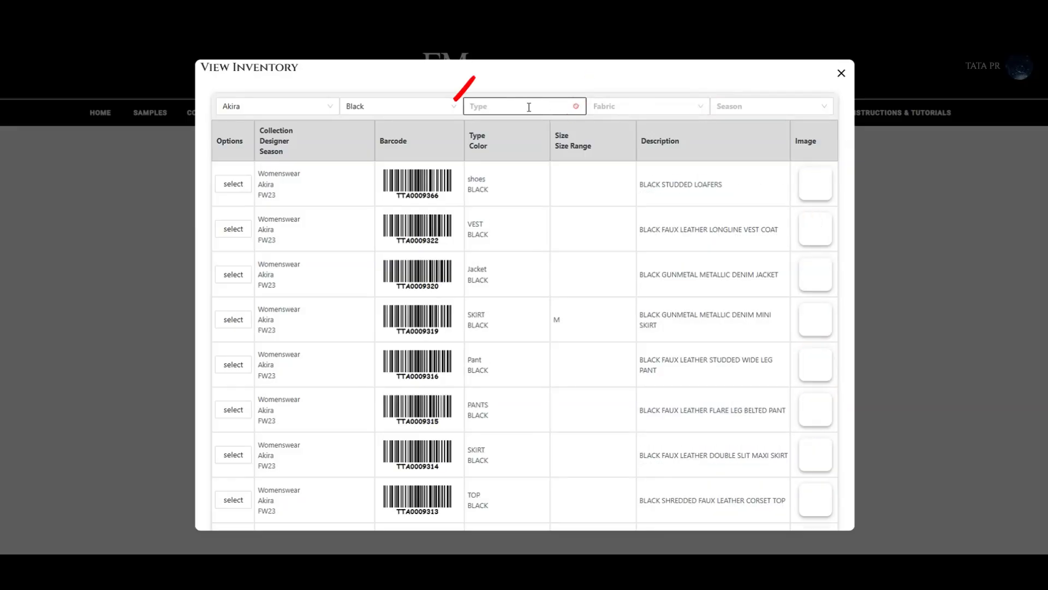
click(454, 106)
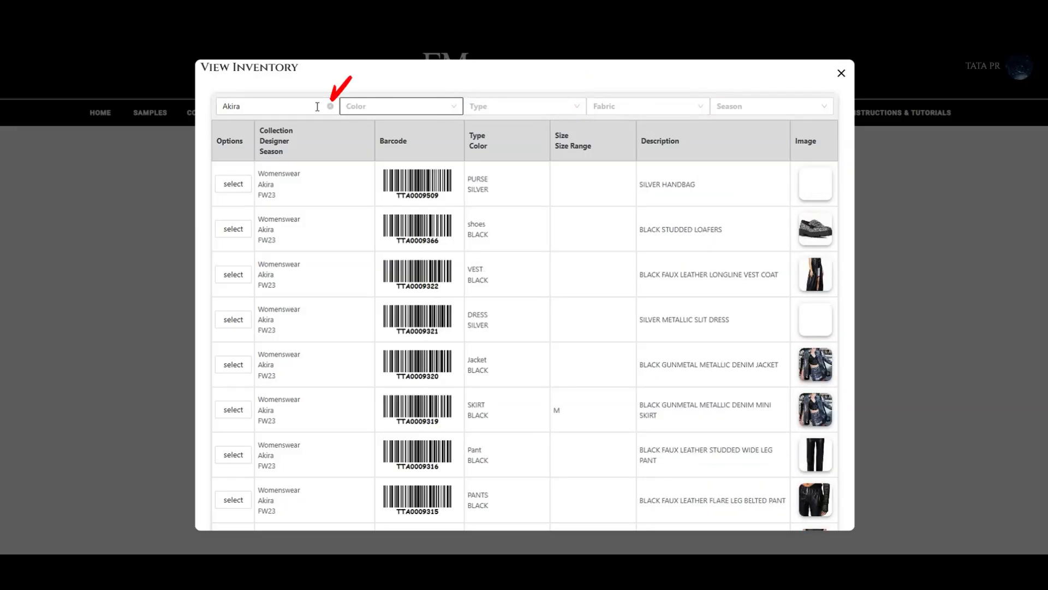
click(330, 106)
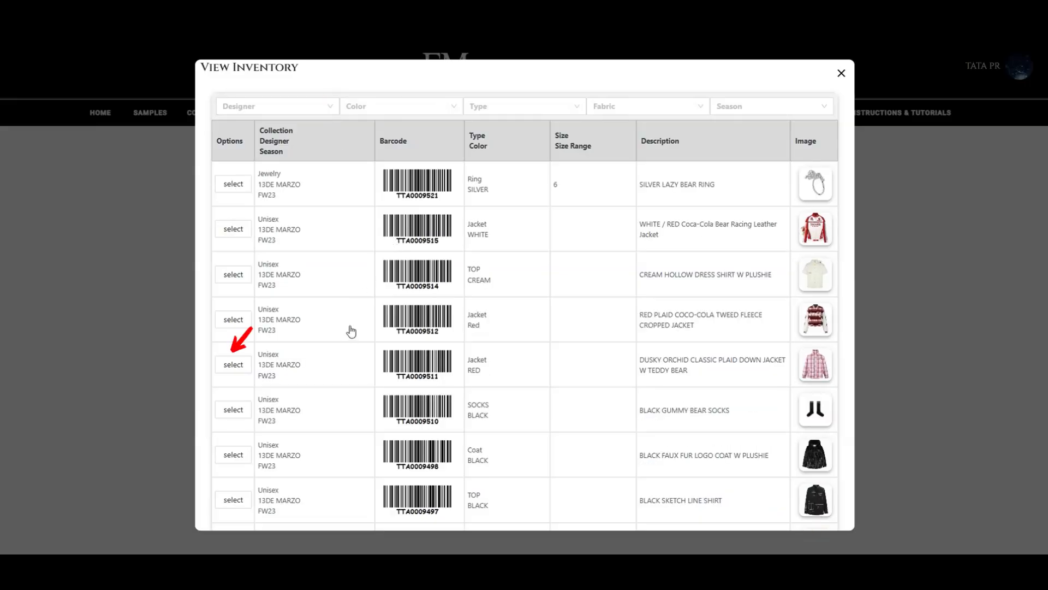
Step: Fill the sample form from the Dusky Orchid Classic Plaid Down Jacket inventory item, and clear all the form's fields
click(233, 364)
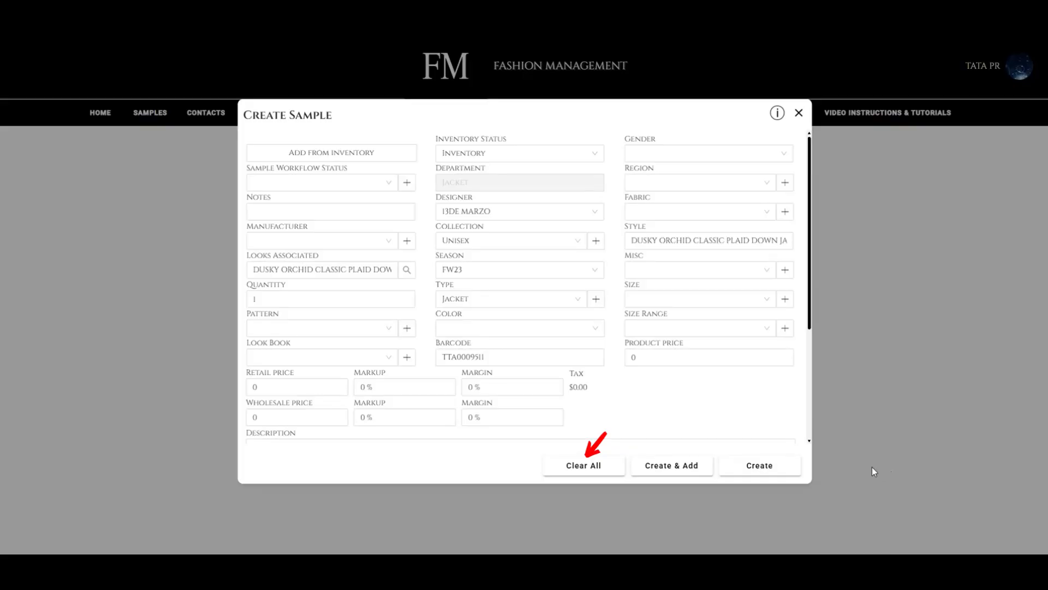
click(583, 467)
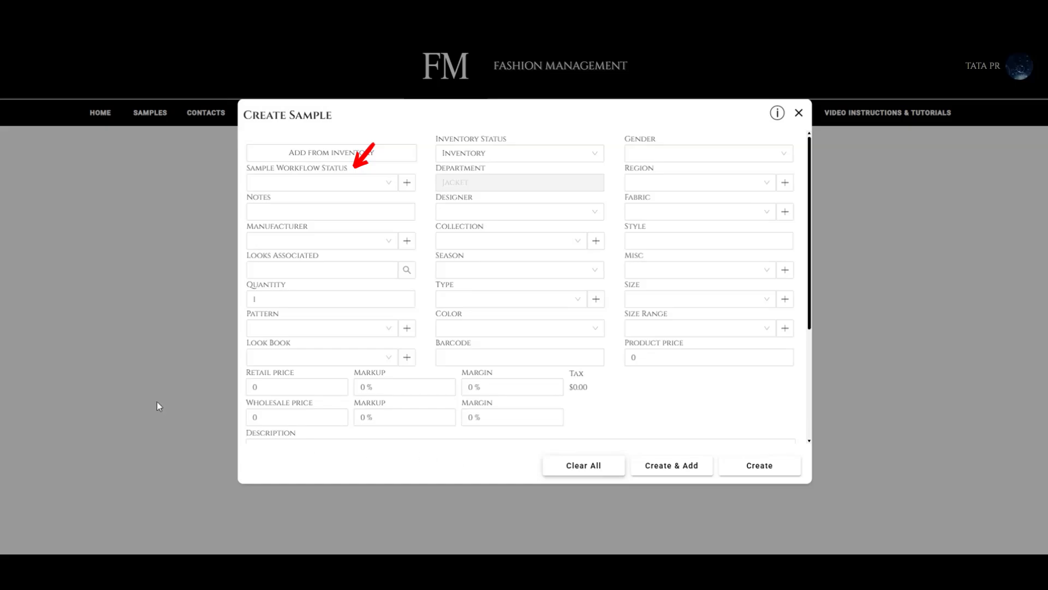
Step: Add a sample workflow status with the description "New Sample workflow status test"
click(286, 182)
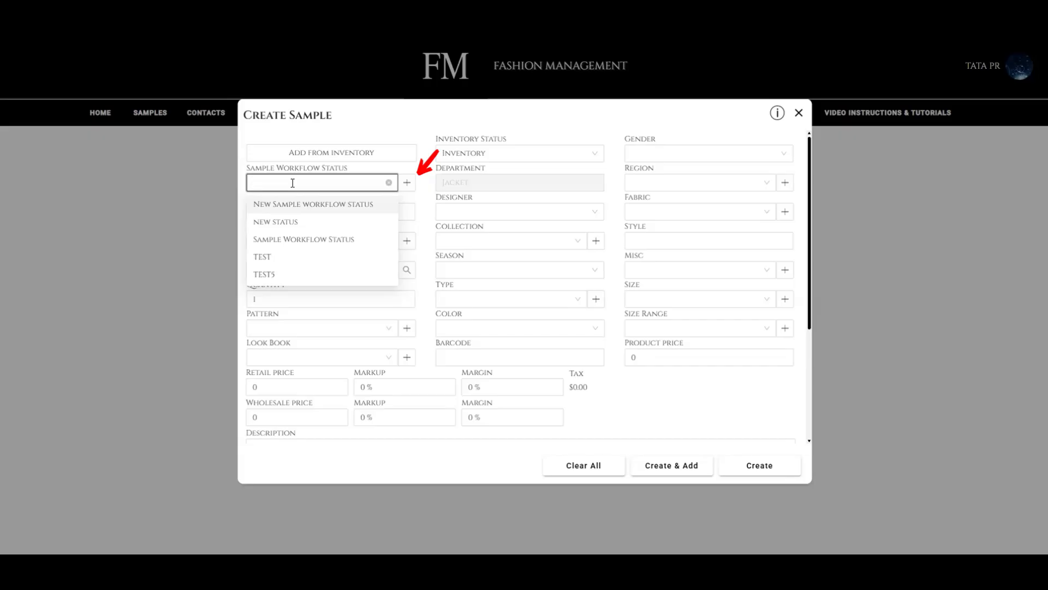
click(407, 183)
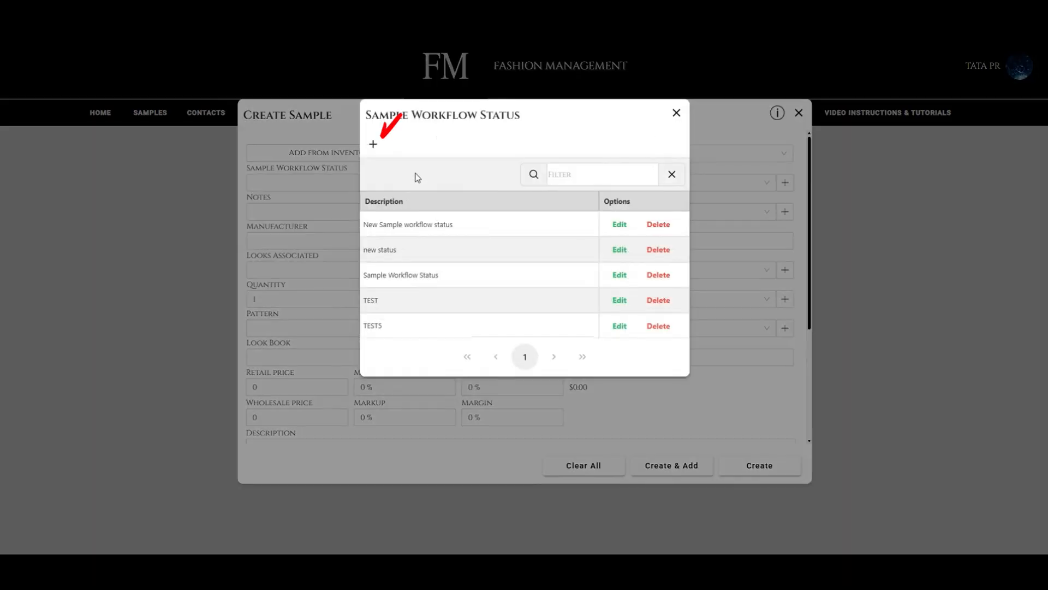
click(373, 145)
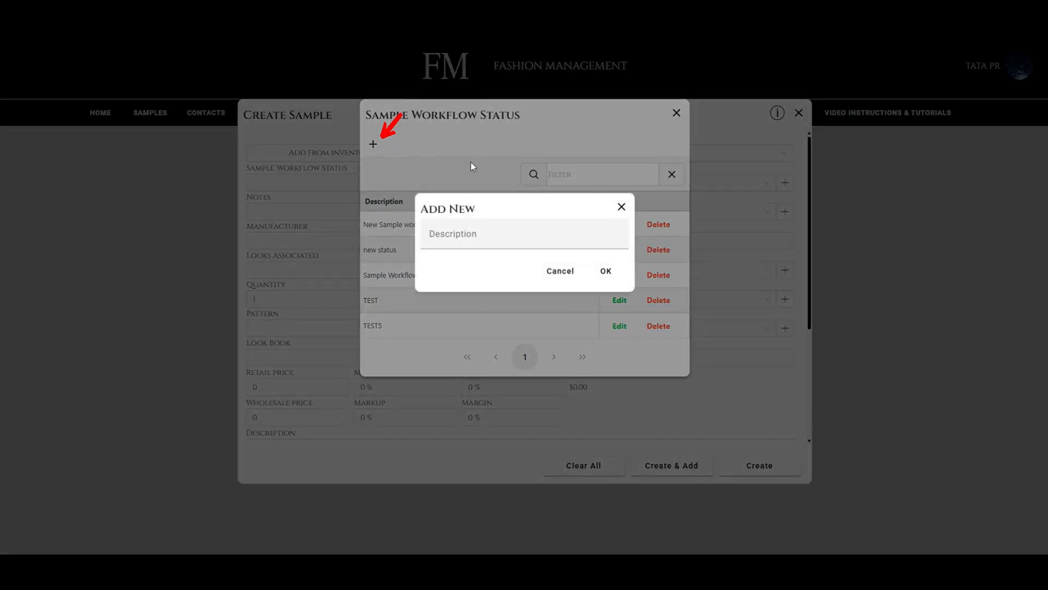
click(487, 234)
text(New Sample)
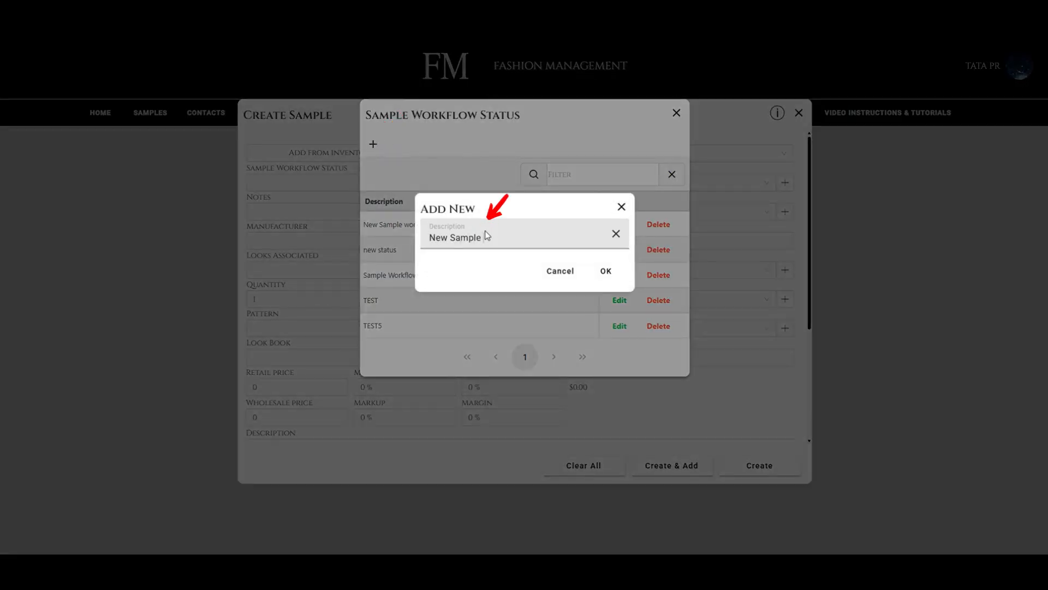
text( workflow status test)
click(610, 272)
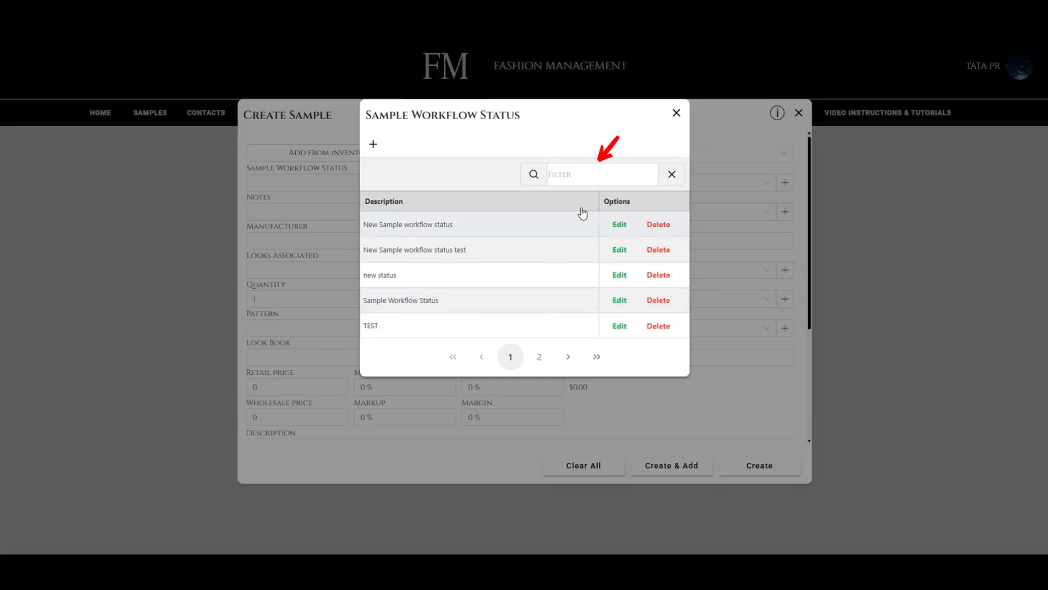
Step: Filter the workflow statuses by "new" and rename the added test status to "New Sample workflow status test 2"
click(584, 174)
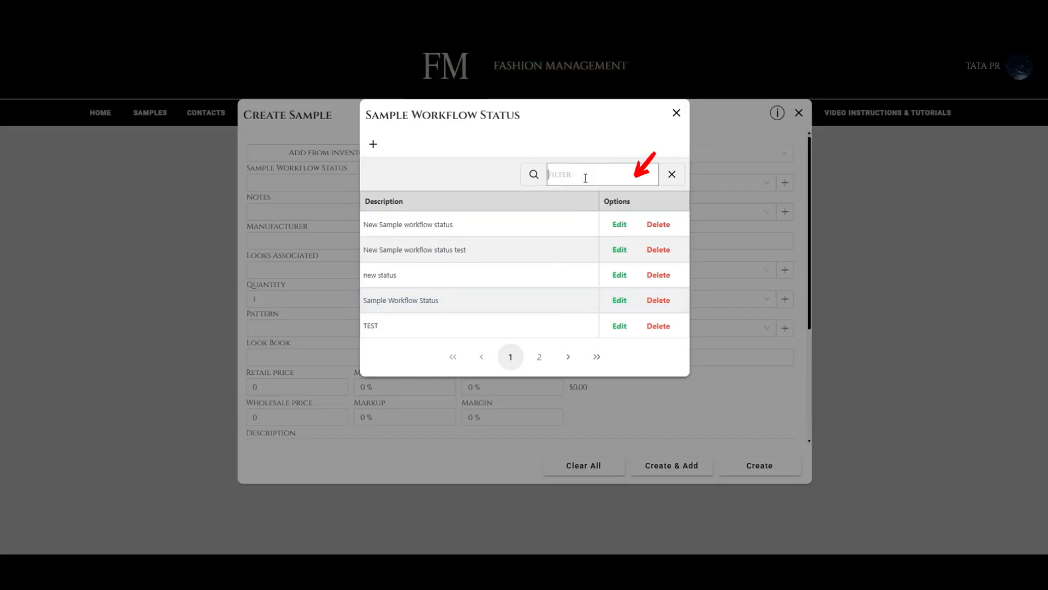
text(new)
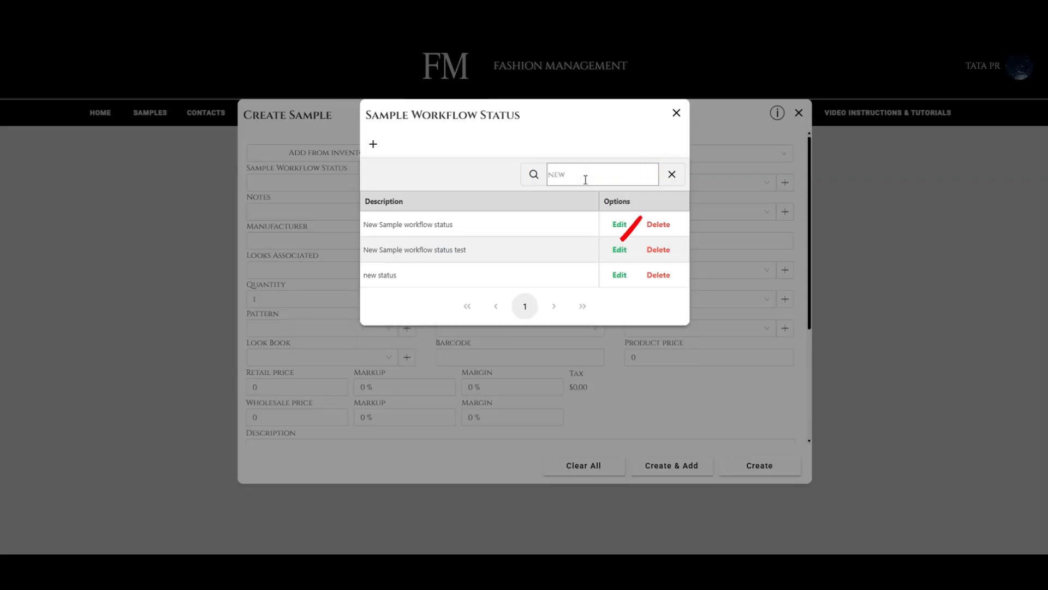
click(619, 251)
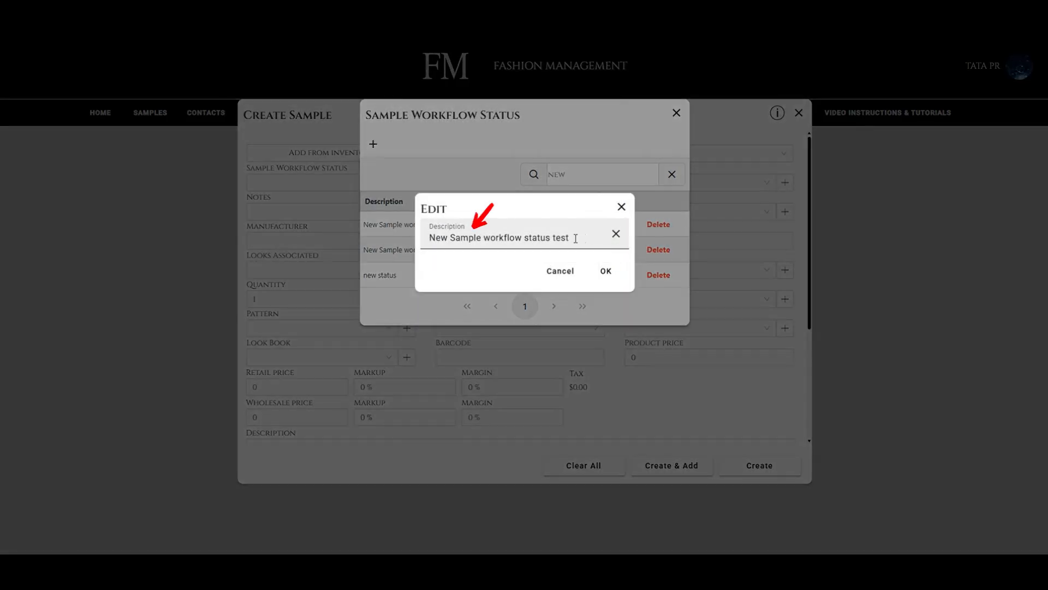
click(575, 238)
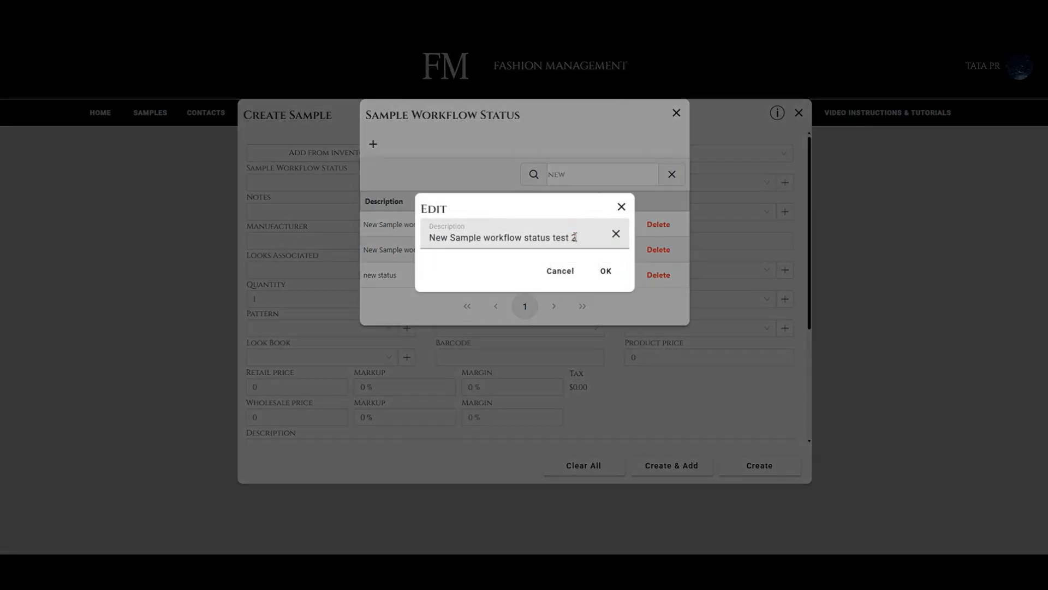
click(607, 273)
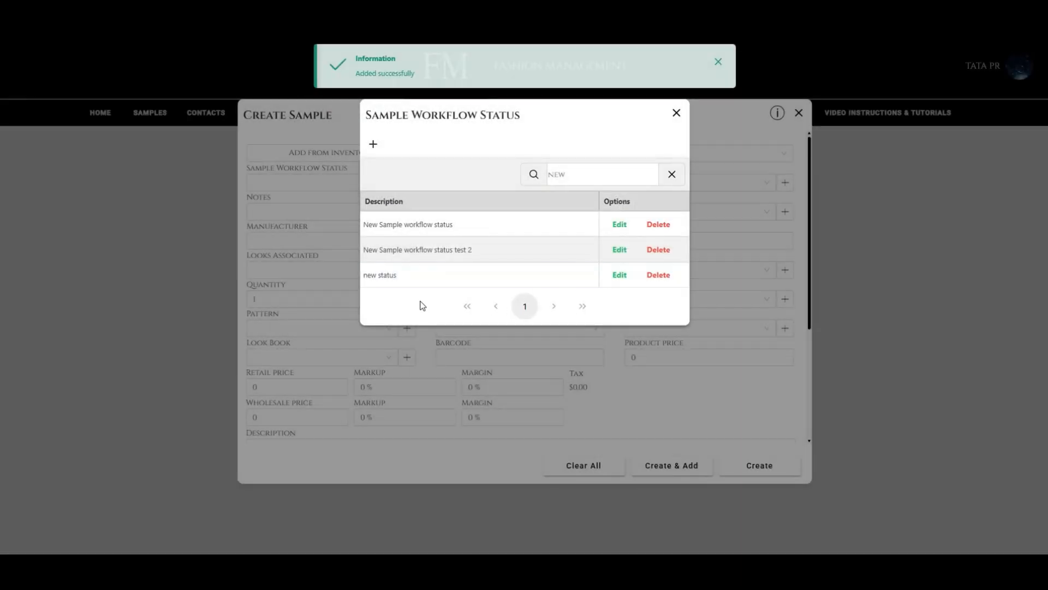
Step: Delete the status "New Sample workflow status test 2" and return to the sample form
click(657, 251)
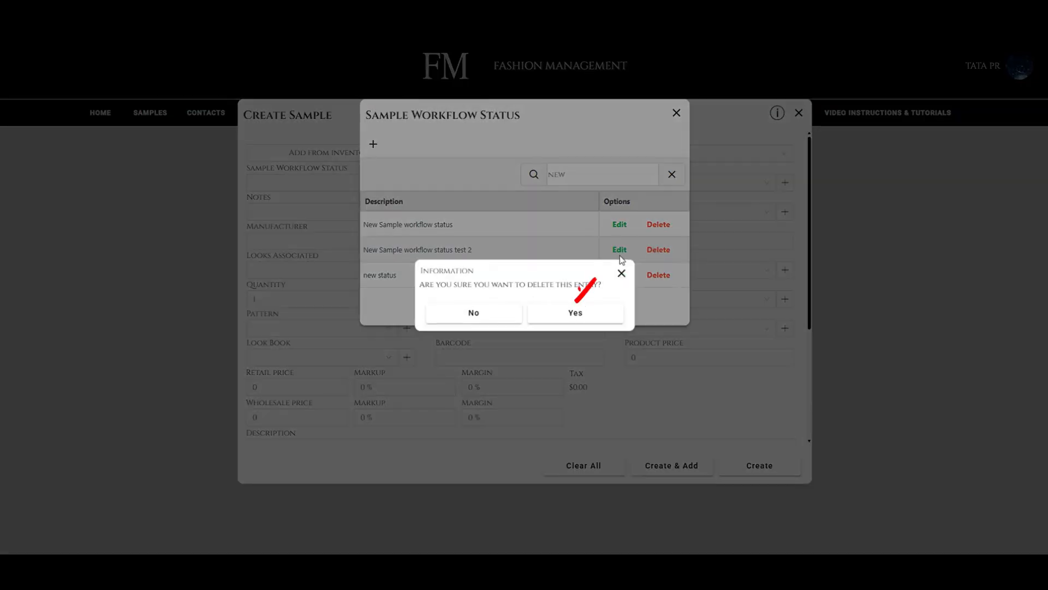
click(605, 313)
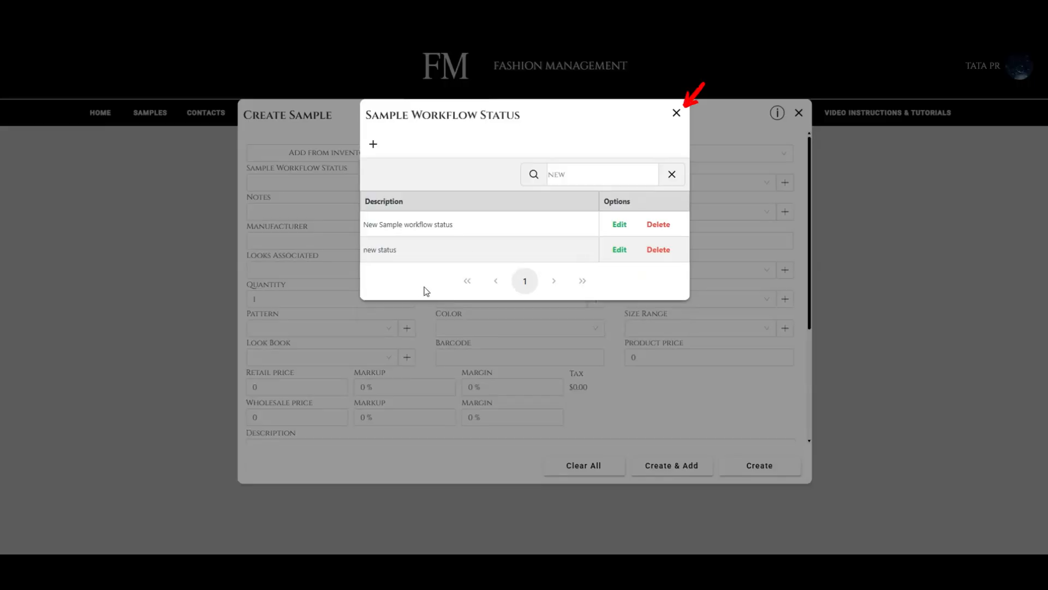
click(678, 120)
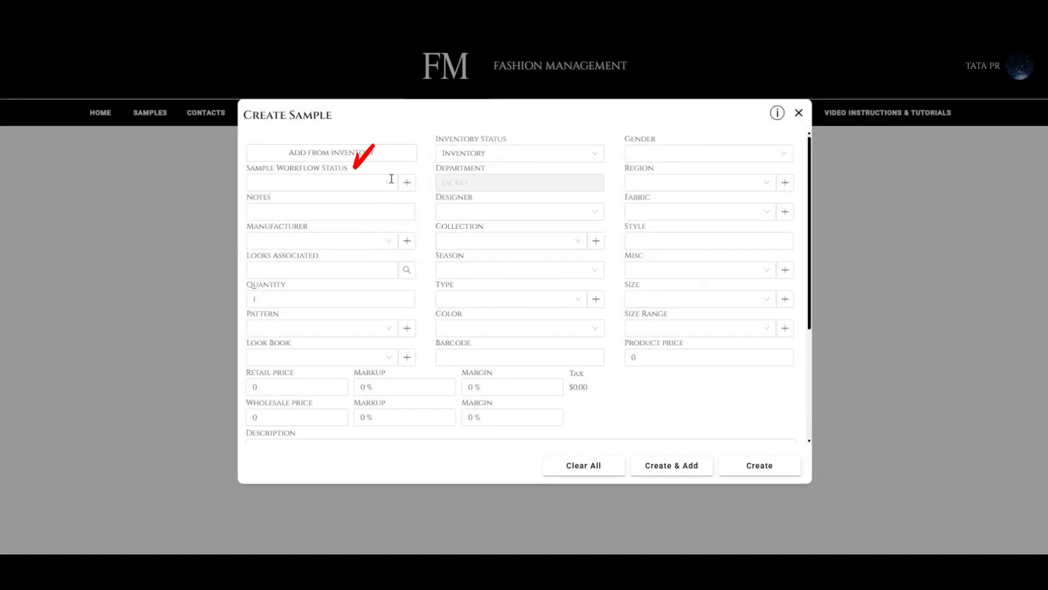
Step: Set the sample workflow status to "New Sample workflow status" and enter "Notes" as the notes
click(332, 182)
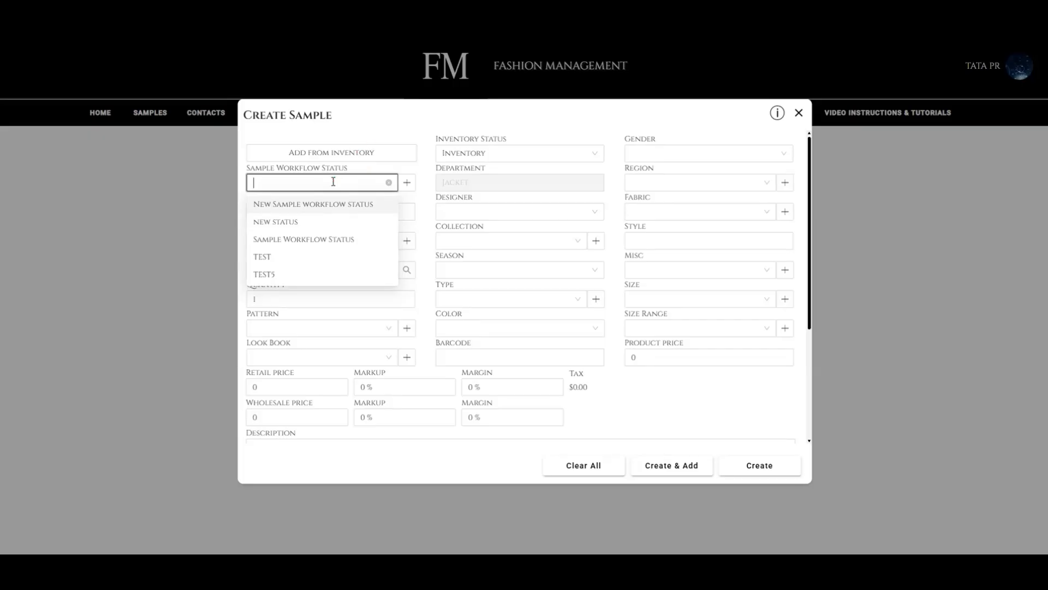
click(319, 205)
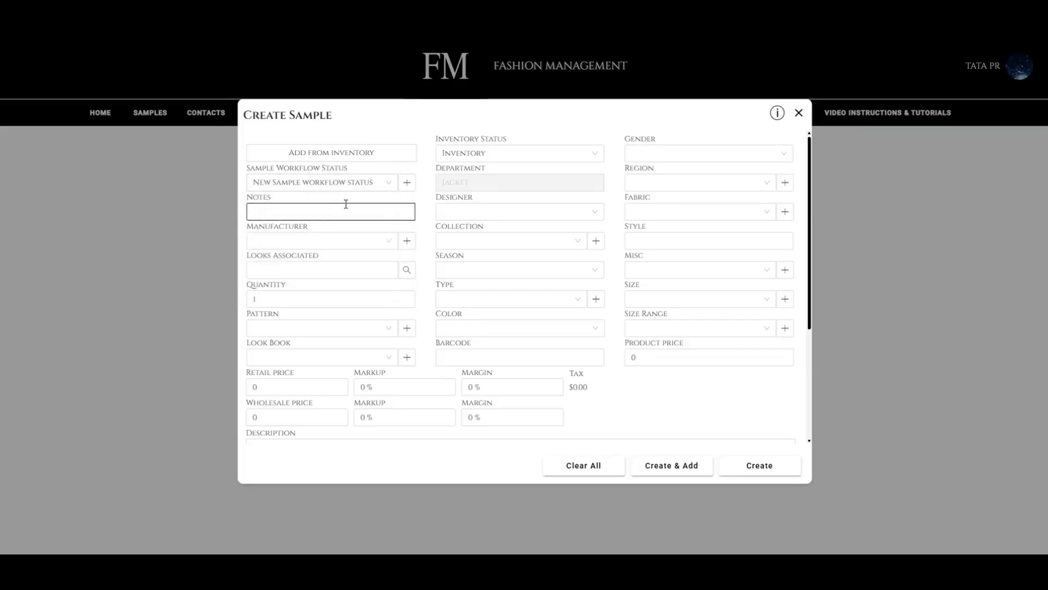
click(340, 214)
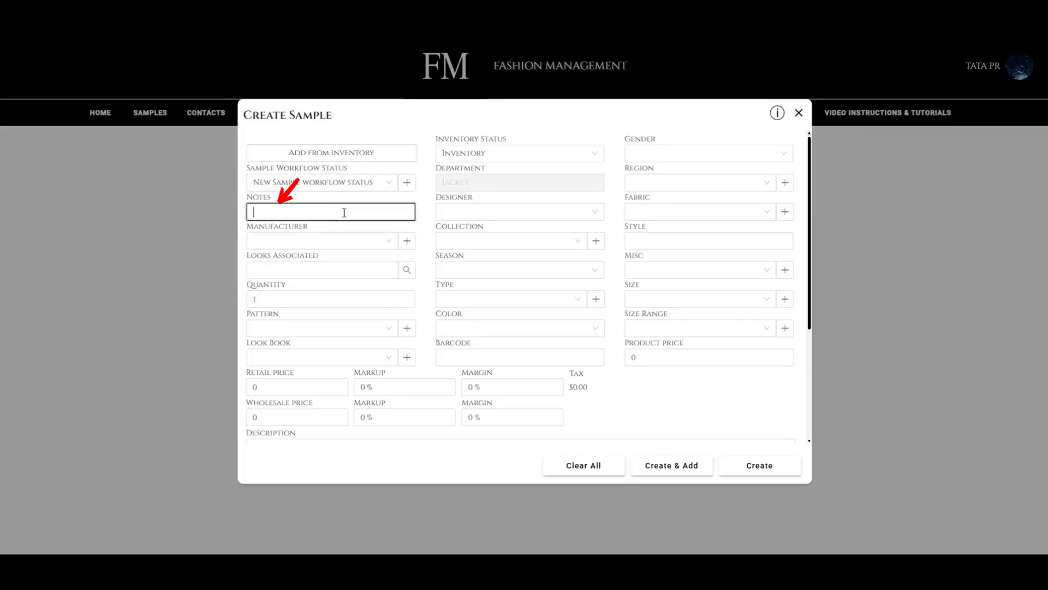
text(Notes)
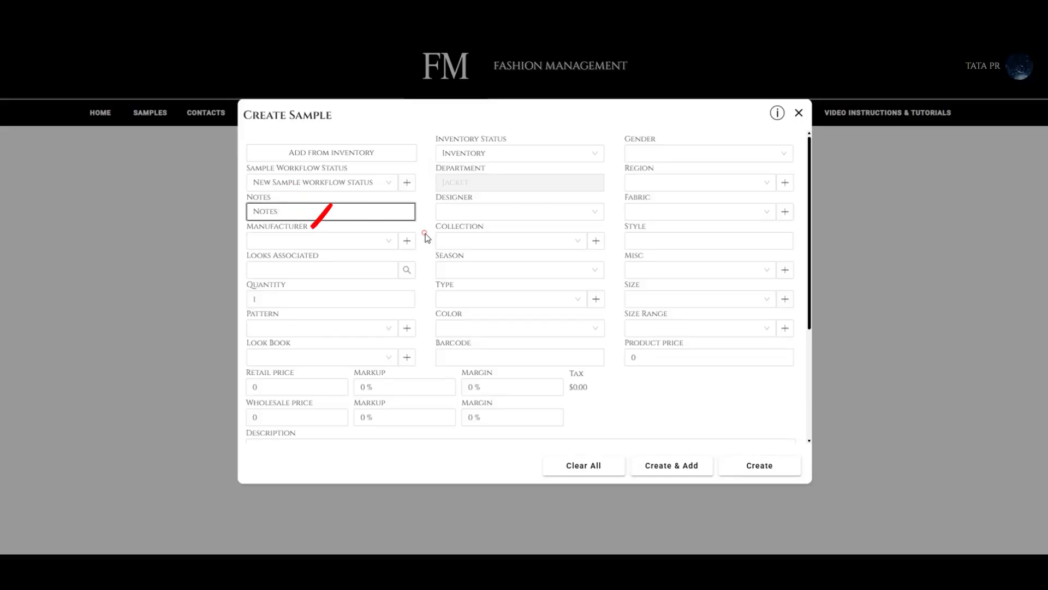
Step: Set the manufacturer to "New Manufacturer test" and enter "new looks" as the associated looks
click(366, 240)
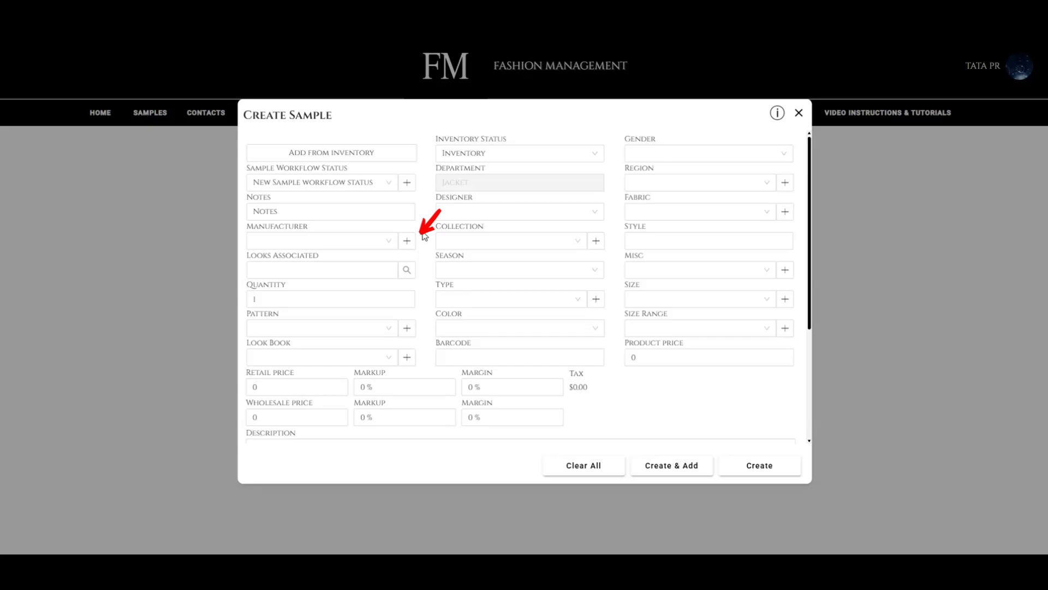
click(407, 240)
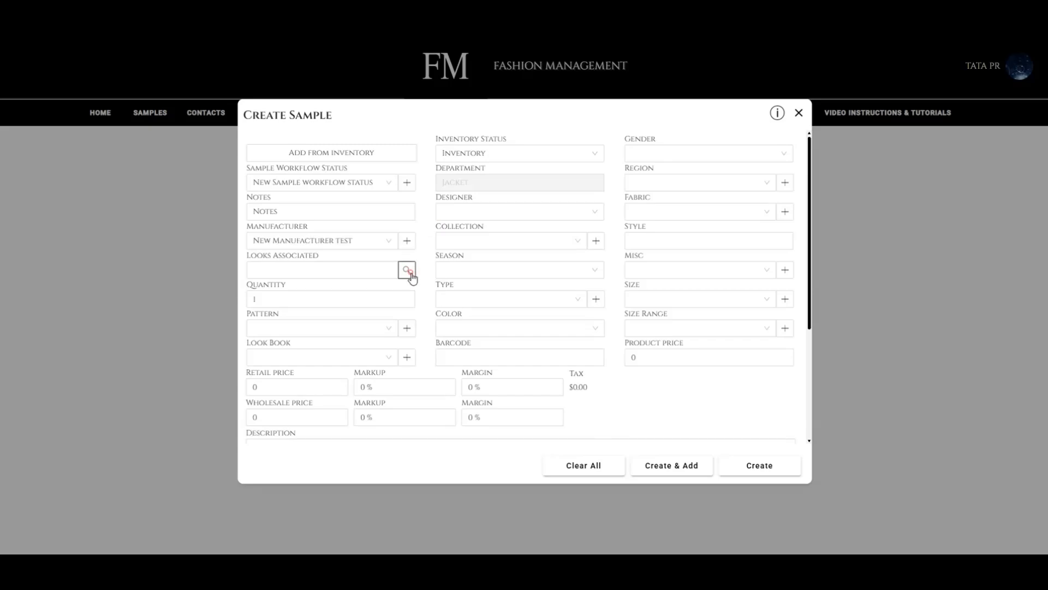
click(335, 268)
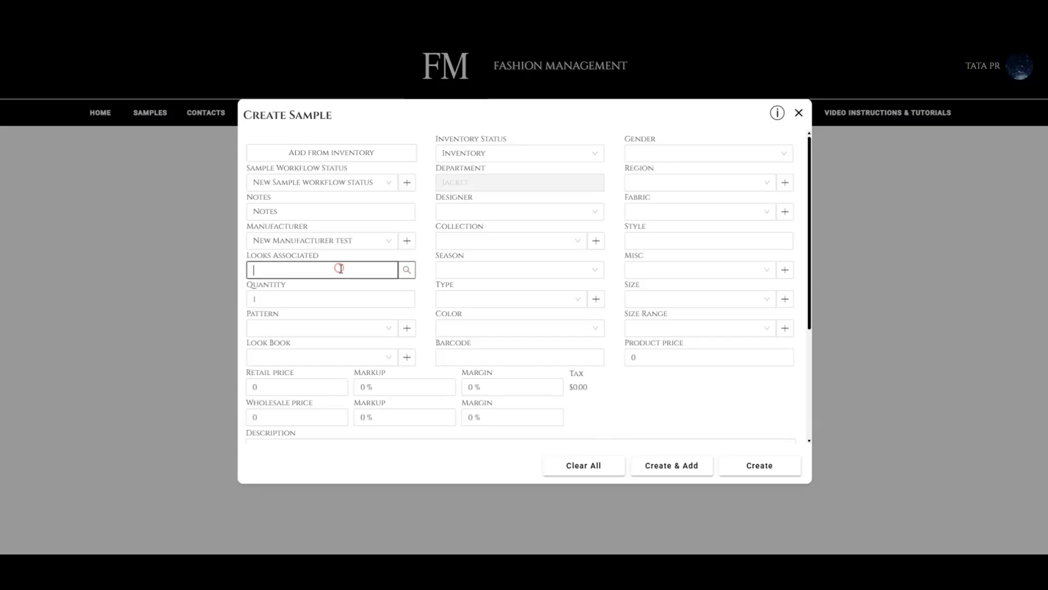
key(BackSpace)
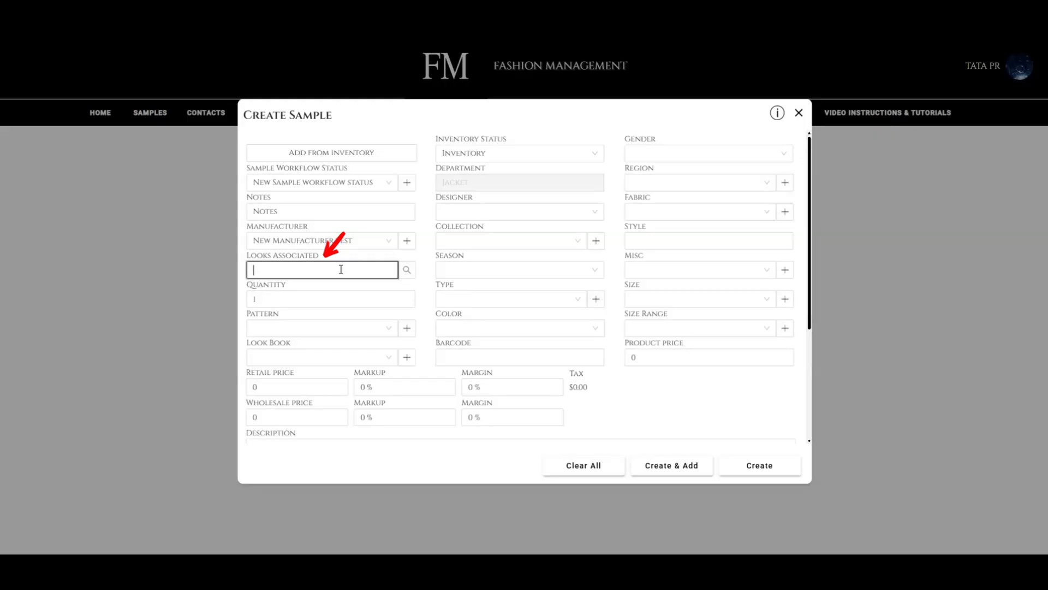
text(new looks)
Step: Set the quantity to 1 and choose "Warm winter jacket test" as the pattern
click(287, 299)
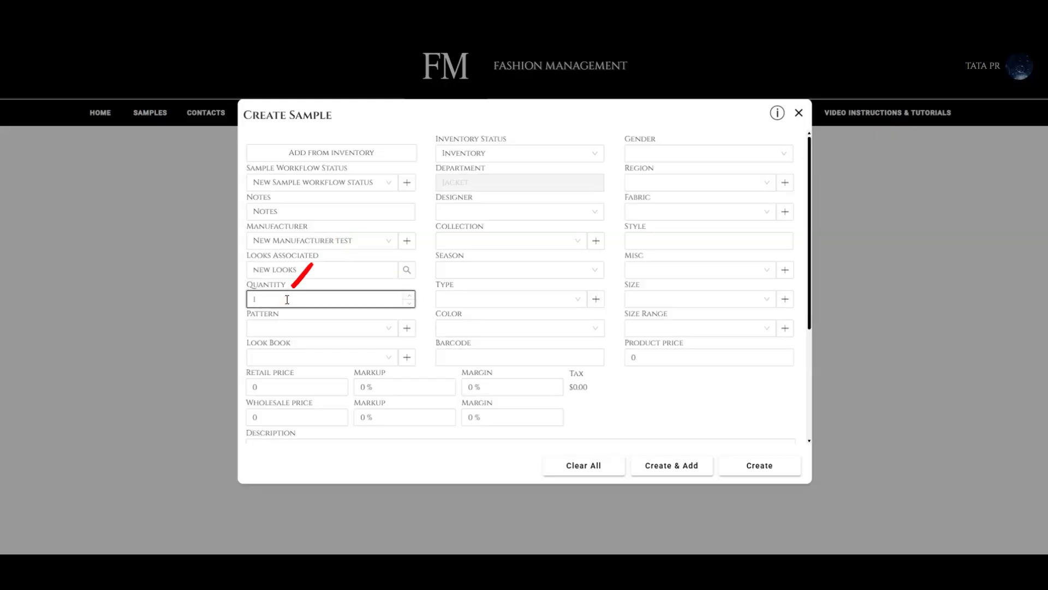
key(BackSpace)
text(5)
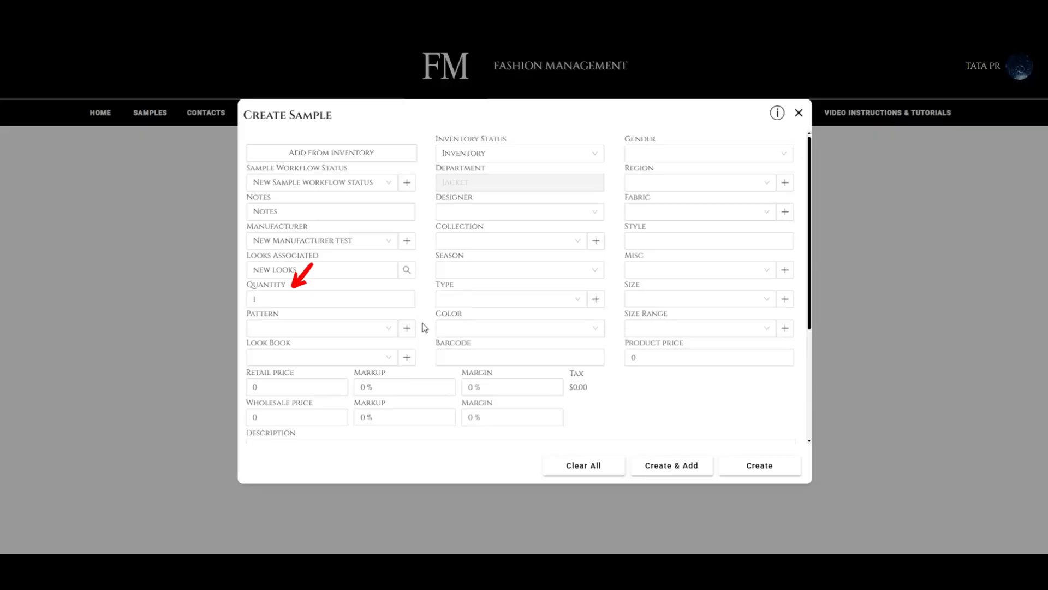
click(386, 328)
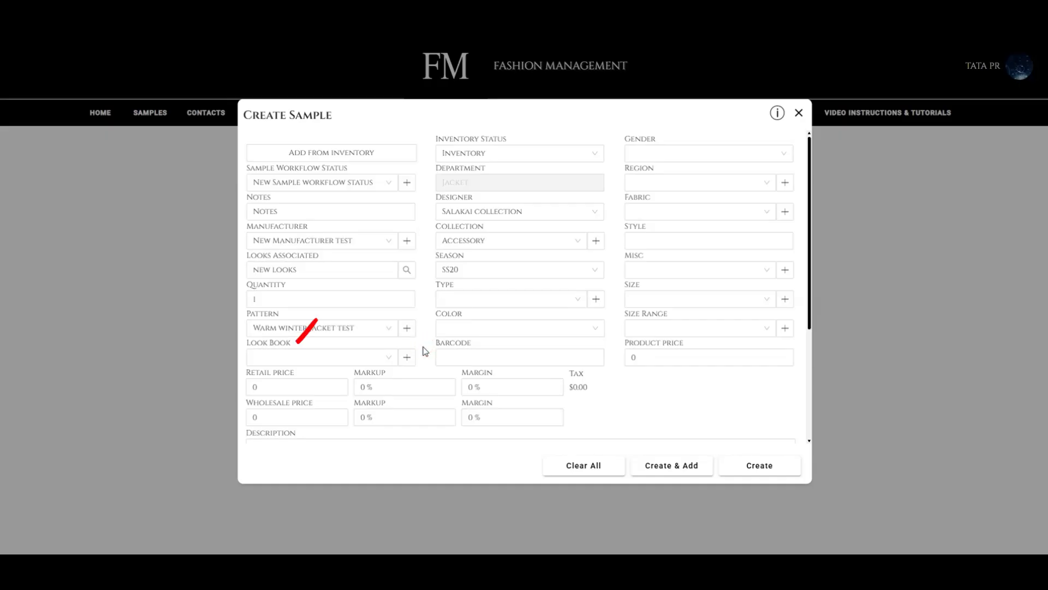
Step: Open the list of look books and start a new main look book with the description "New Test lookbook 3"
click(312, 356)
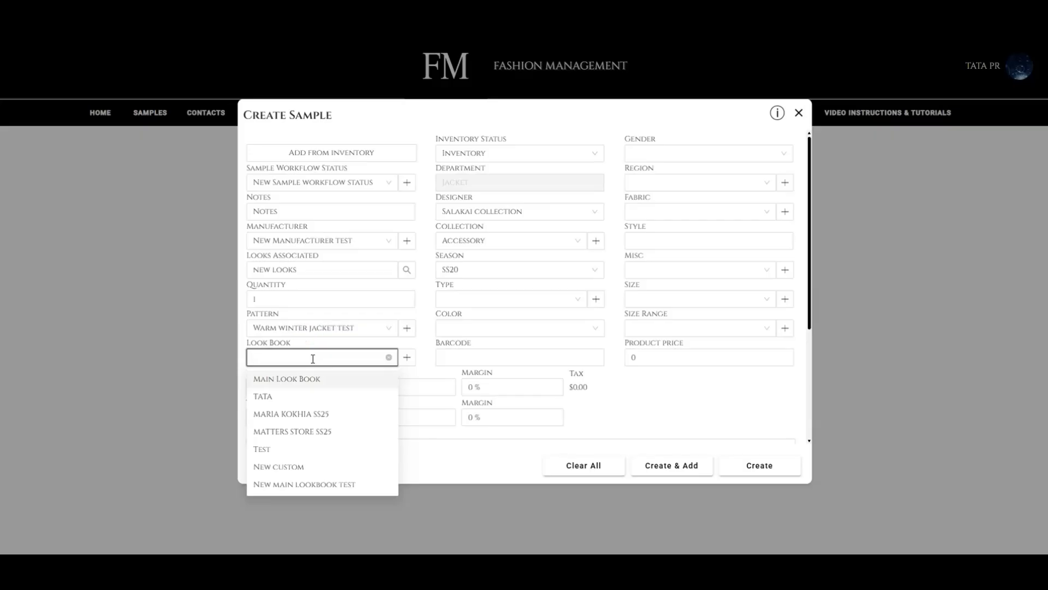
click(427, 369)
click(406, 357)
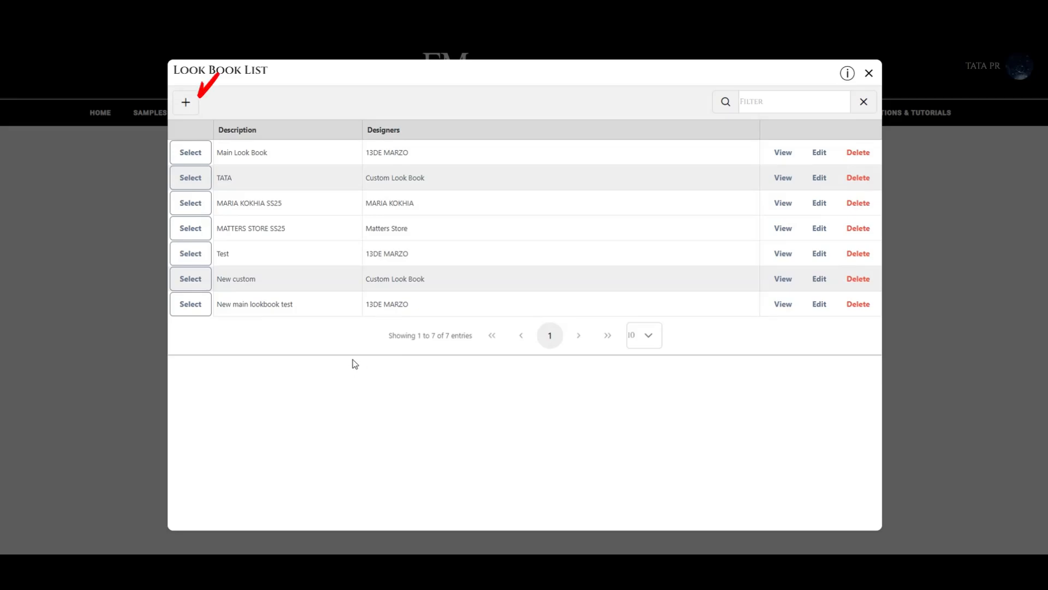
click(198, 105)
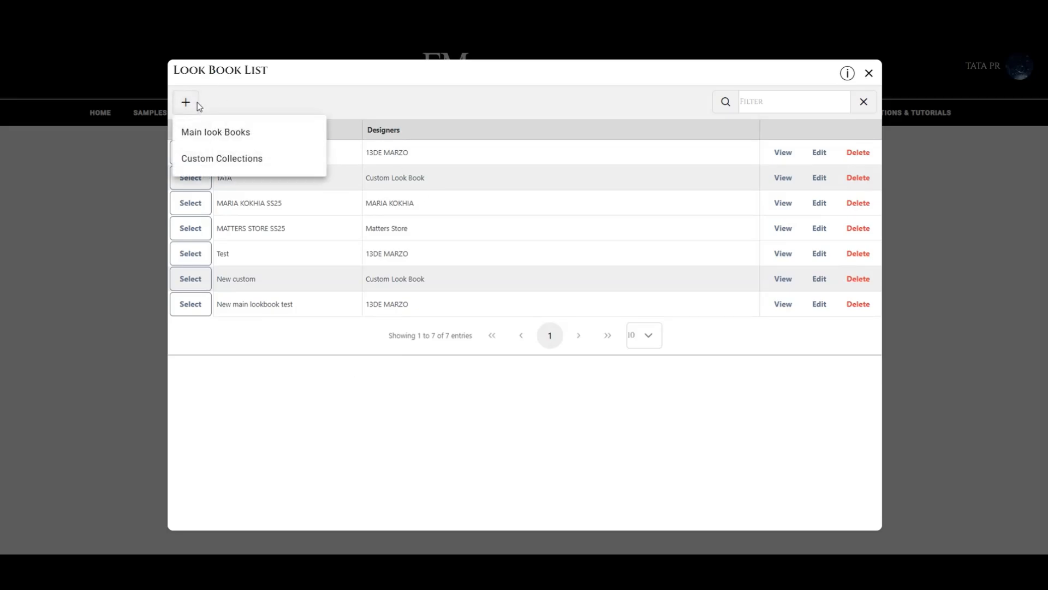
click(237, 134)
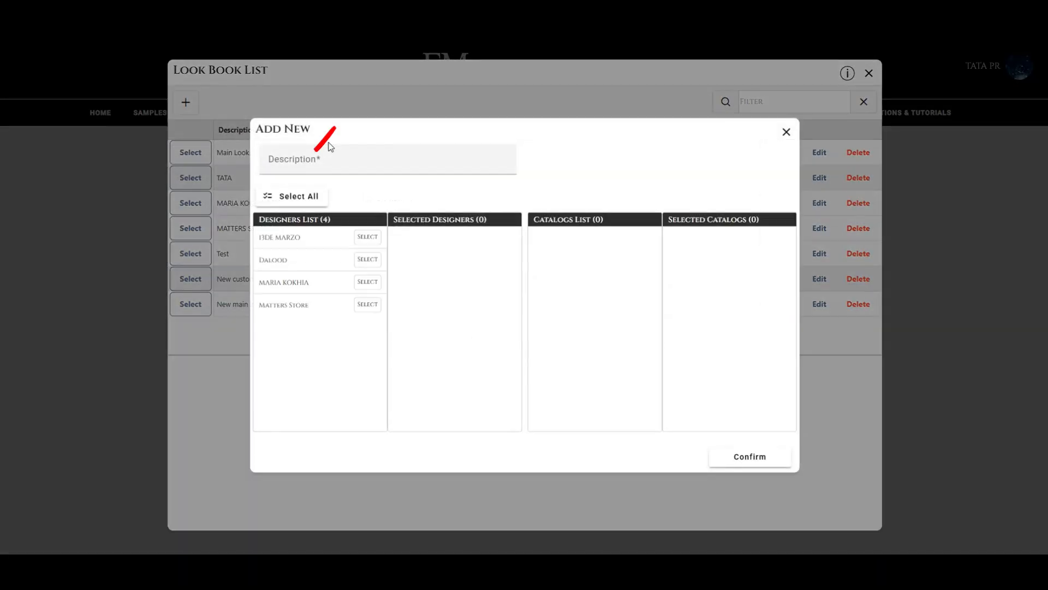
click(331, 158)
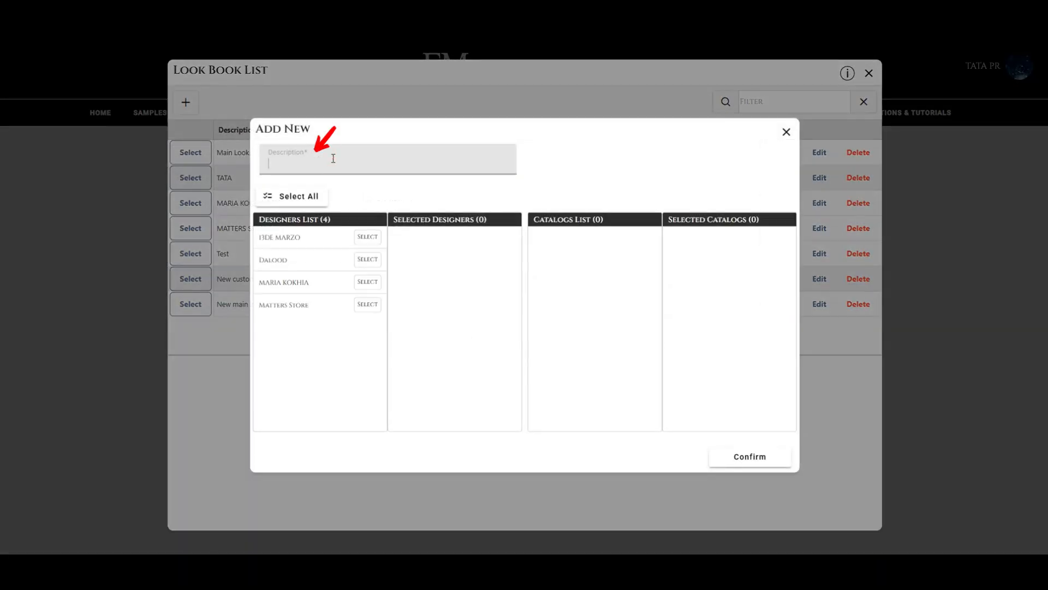
text(New Test lookbook)
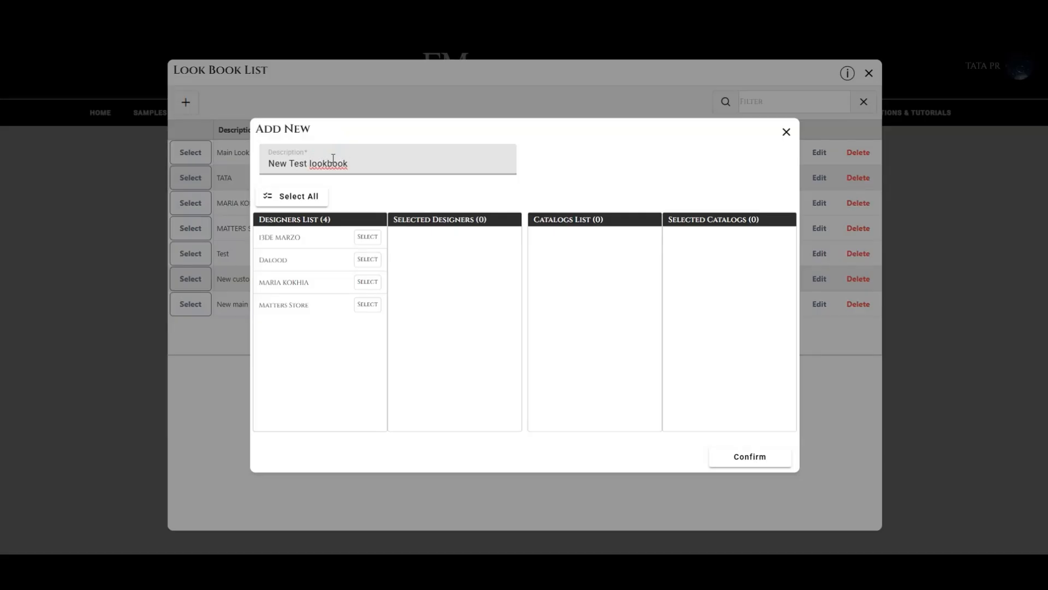
text( 3)
Step: Add the designer 13DE MARZO and its catalog "13DE MARZO - RE23" to the new look book
click(366, 239)
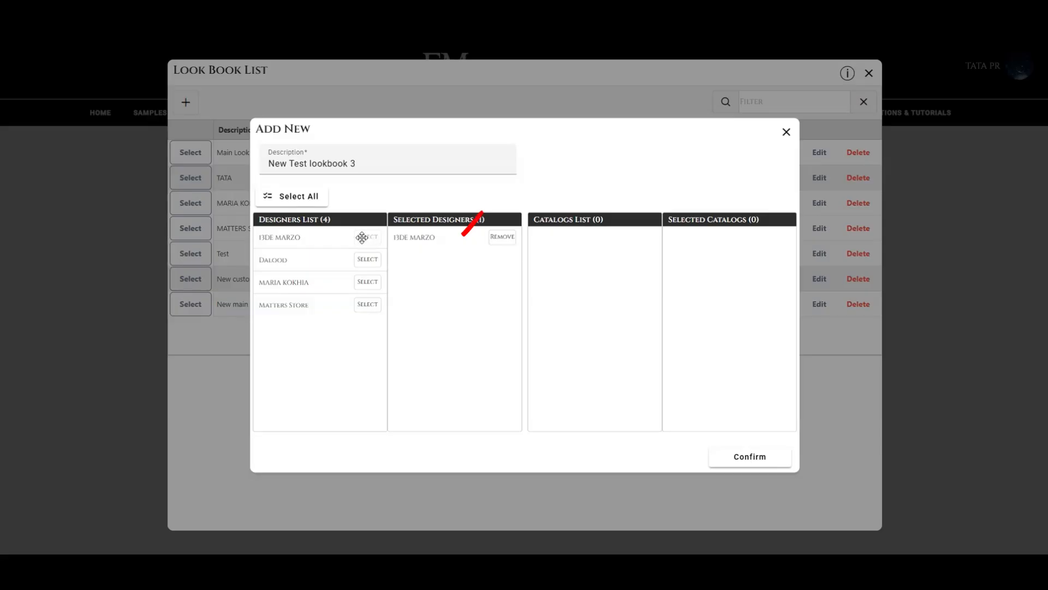
click(448, 236)
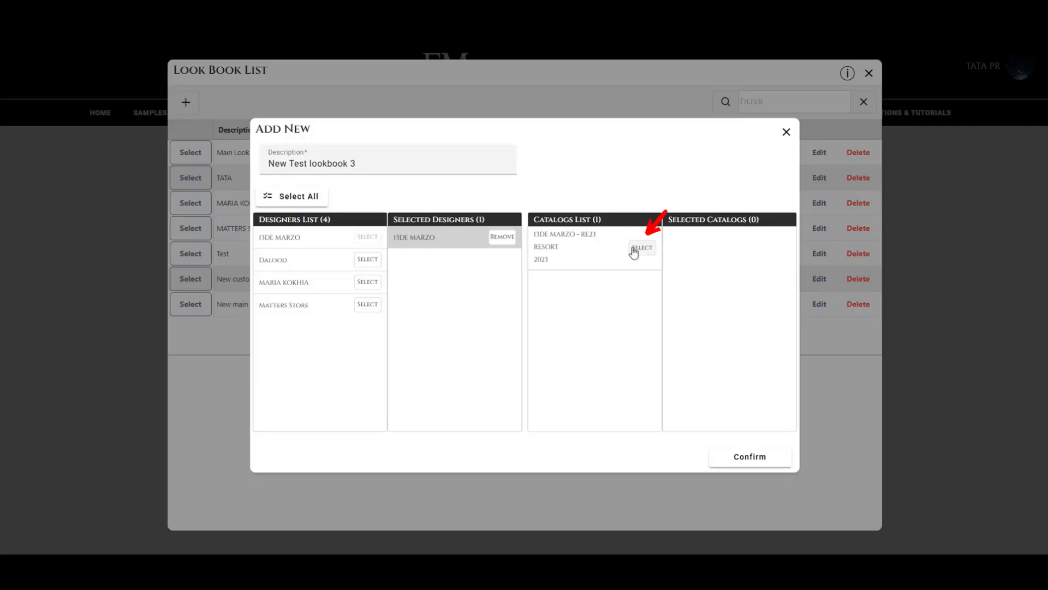
click(634, 247)
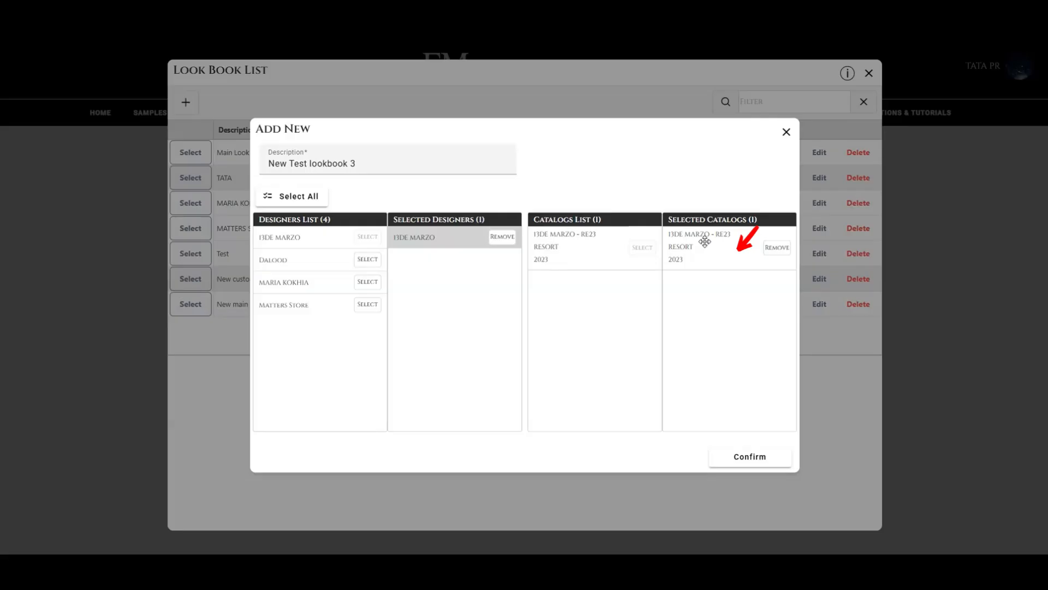
Step: Preview several looks of the selected "13DE MARZO - RE23" catalog and save the new look book
click(705, 242)
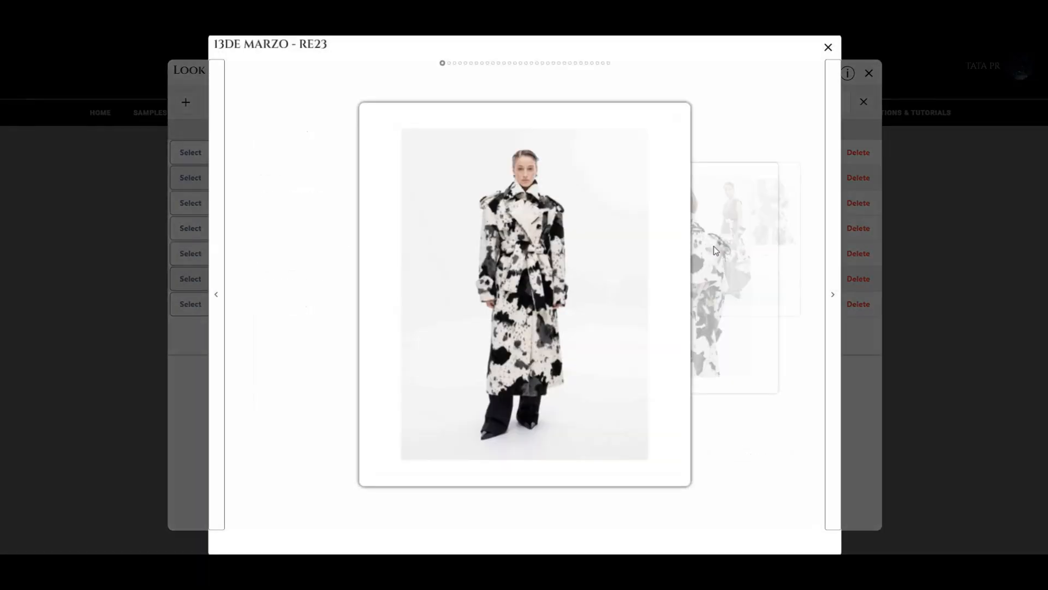
click(833, 294)
click(832, 294)
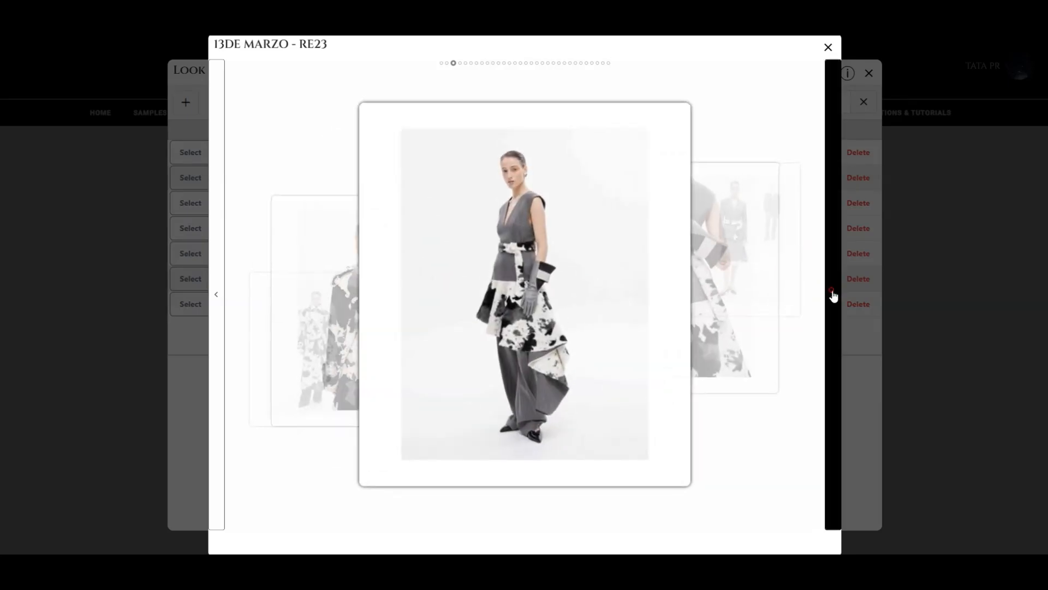
click(832, 295)
click(831, 294)
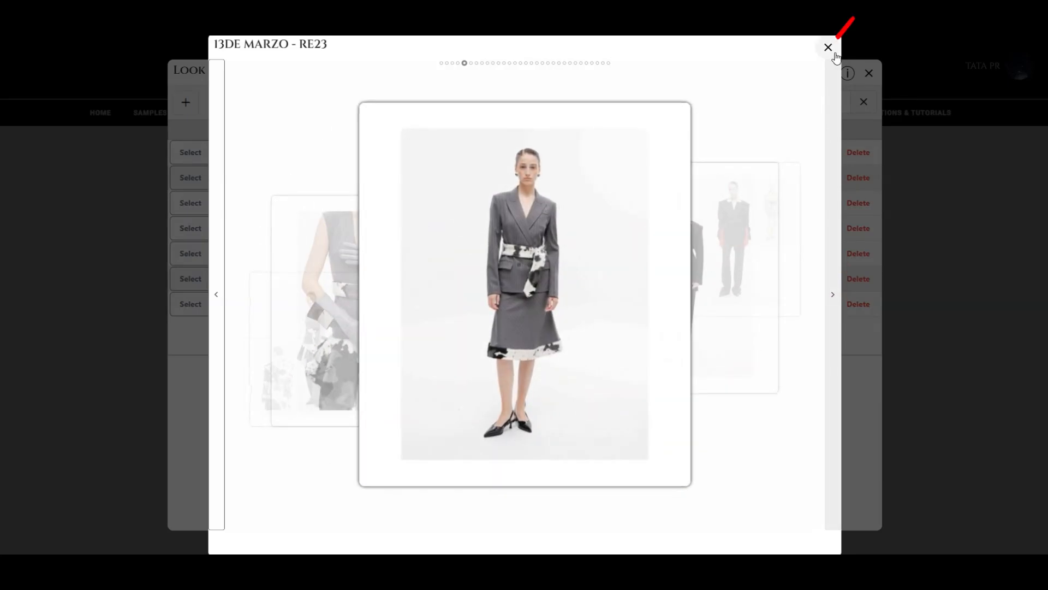
click(828, 47)
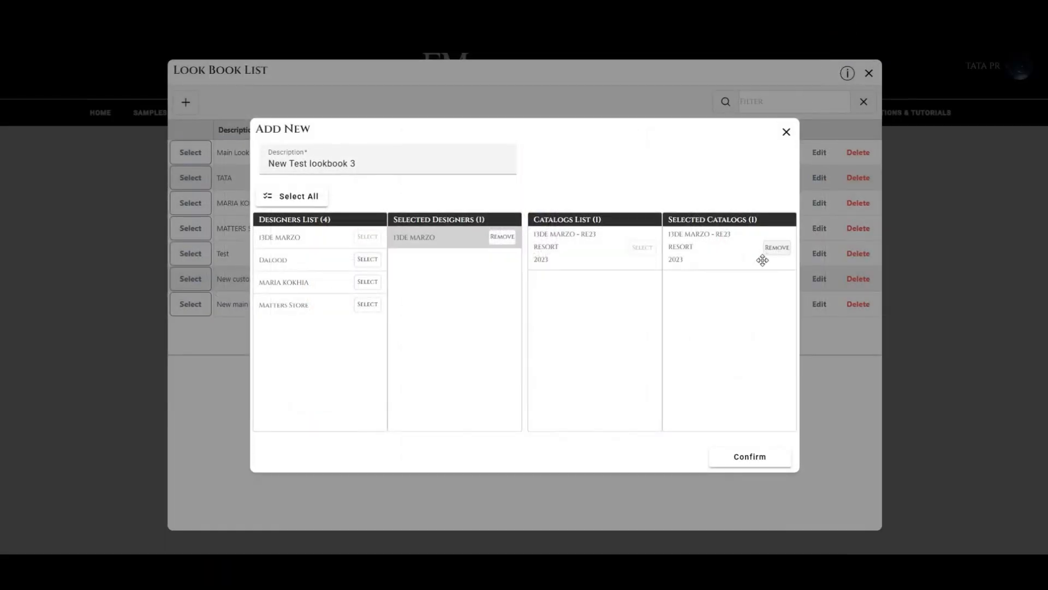
click(775, 469)
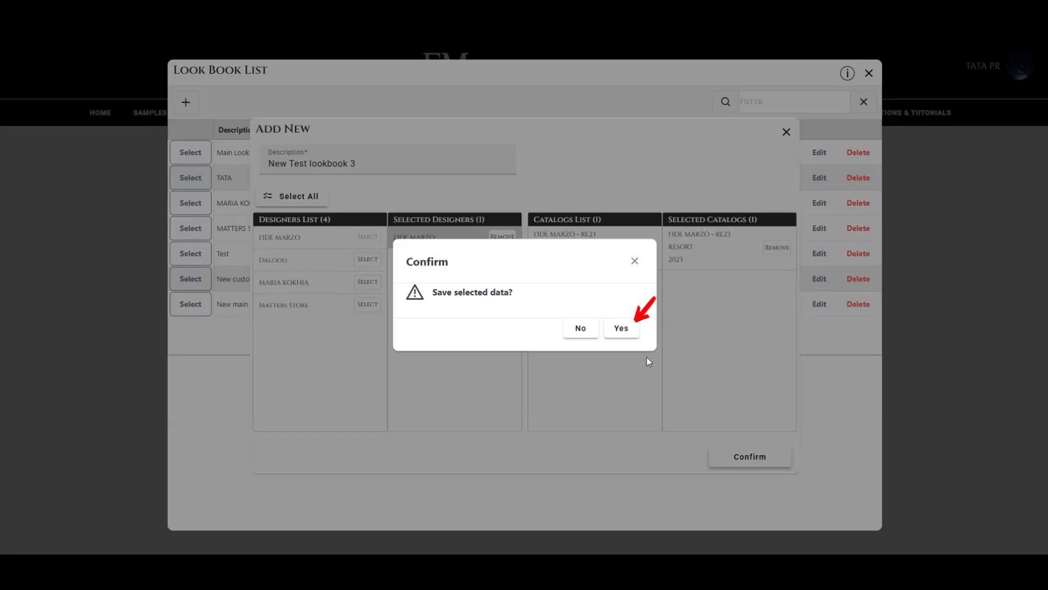
click(625, 329)
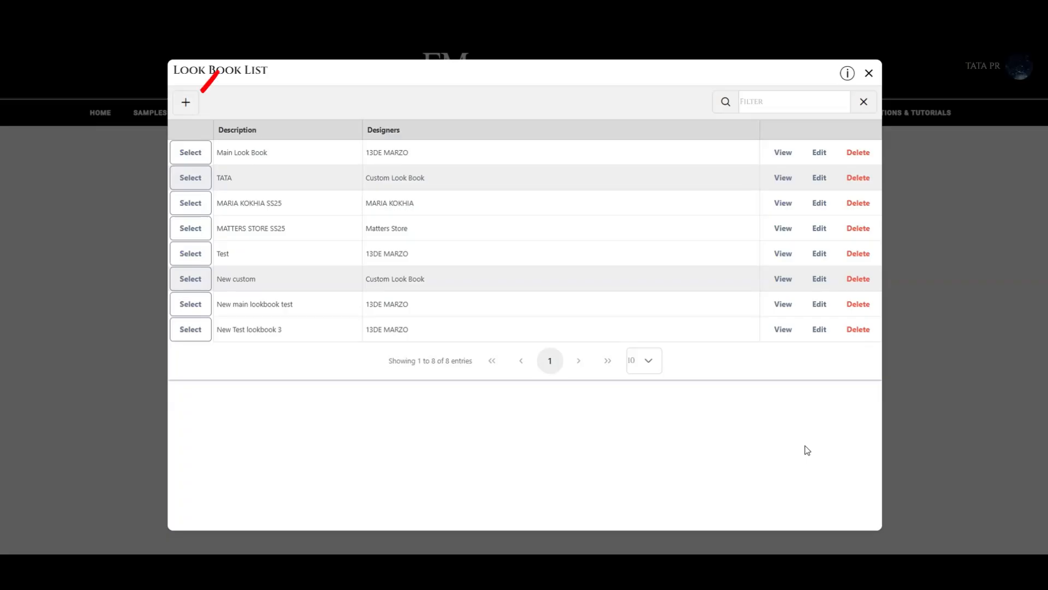
Step: Start a custom collection for the designer 13DE MARZO with the description "New test customlokkbook"
click(197, 102)
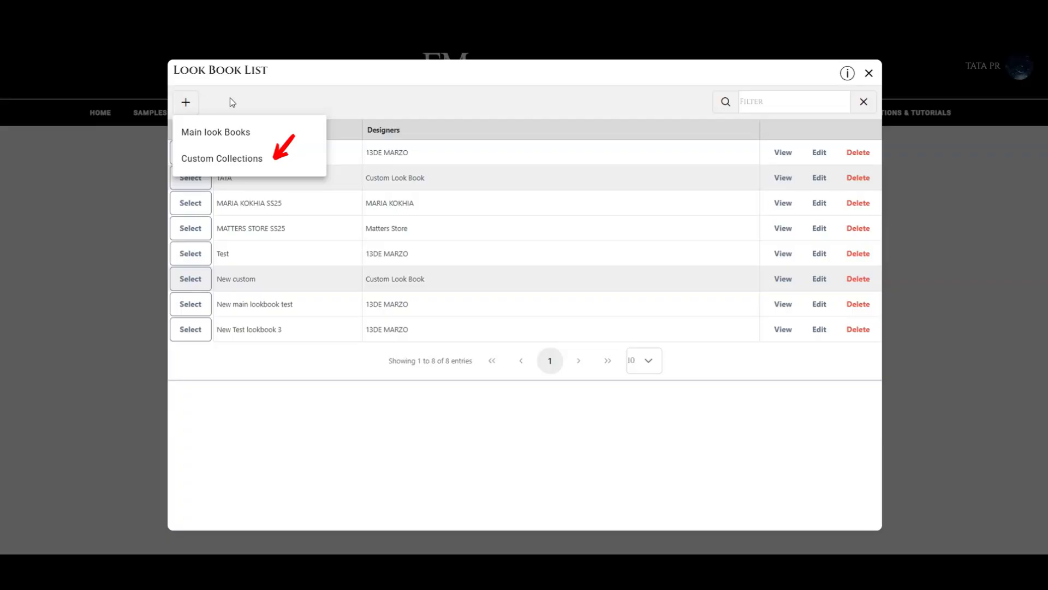
click(294, 162)
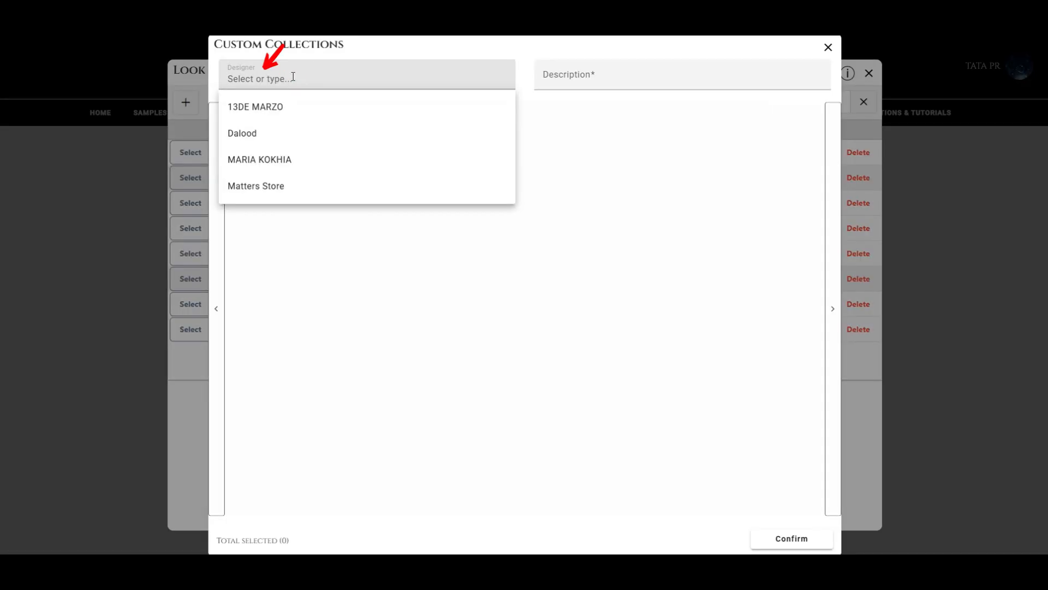
click(275, 107)
click(598, 79)
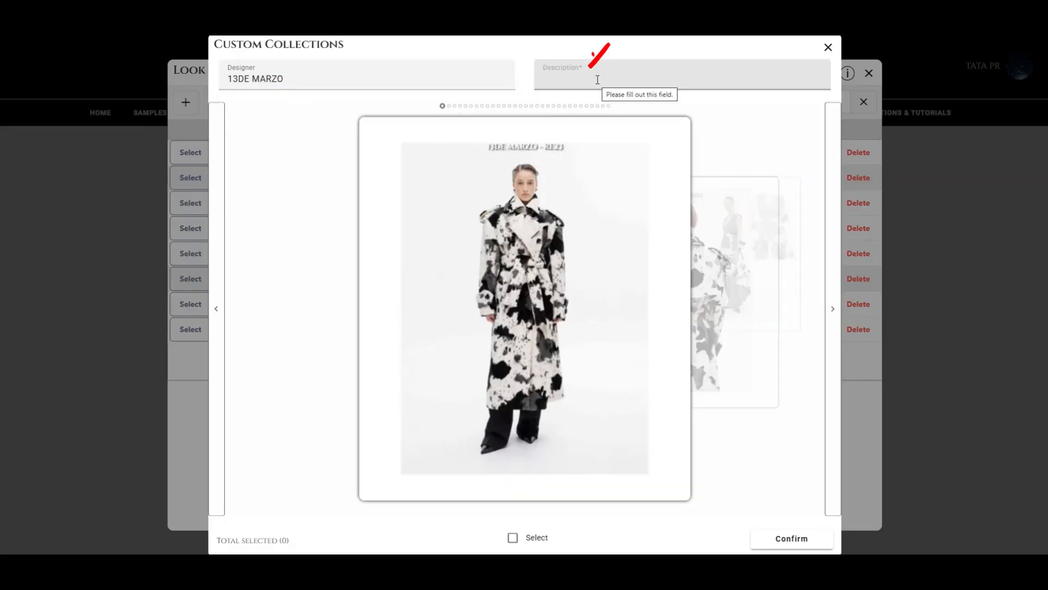
text(New test customlokkbook)
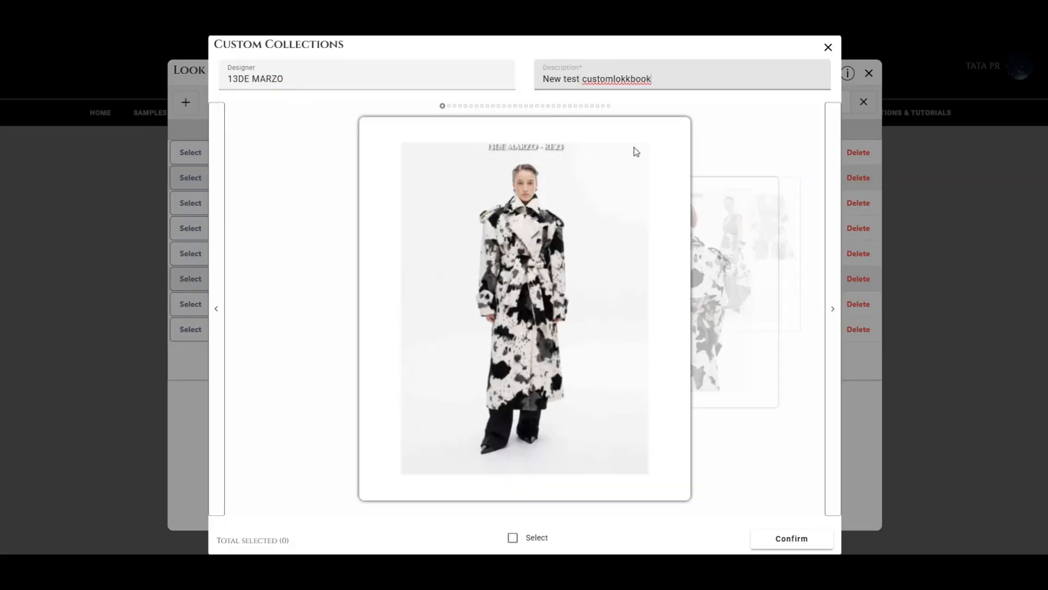
Step: Add the third look of the 13DE MARZO - RE23 catalog to the custom collection
click(833, 309)
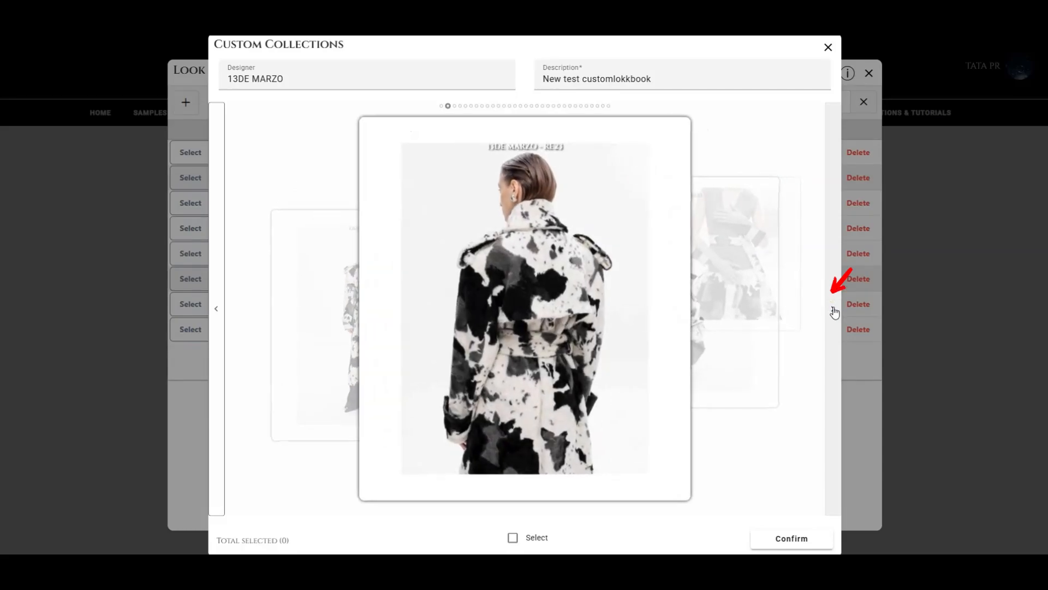
click(833, 309)
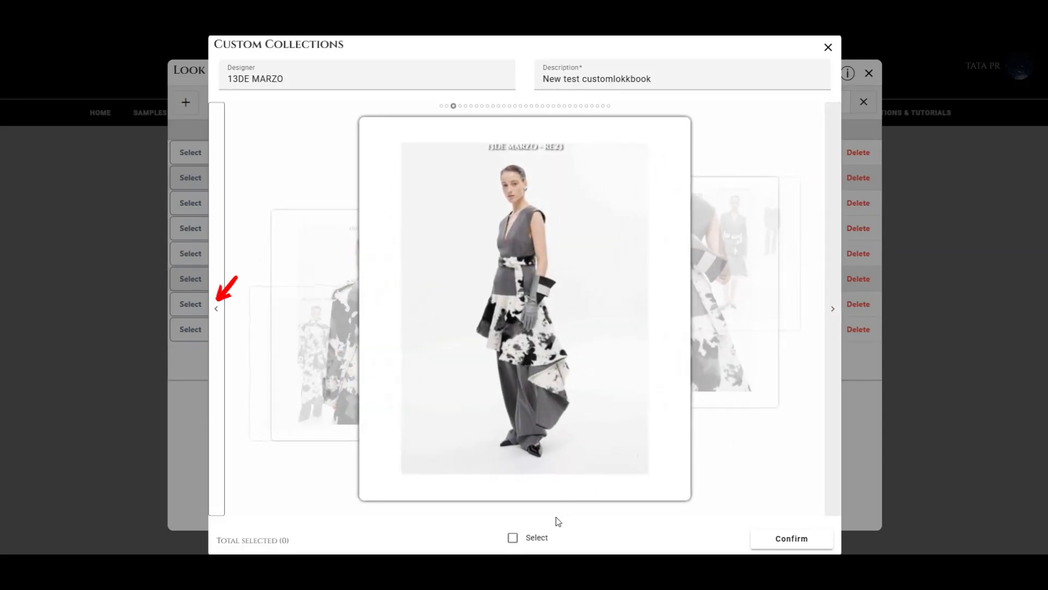
click(513, 538)
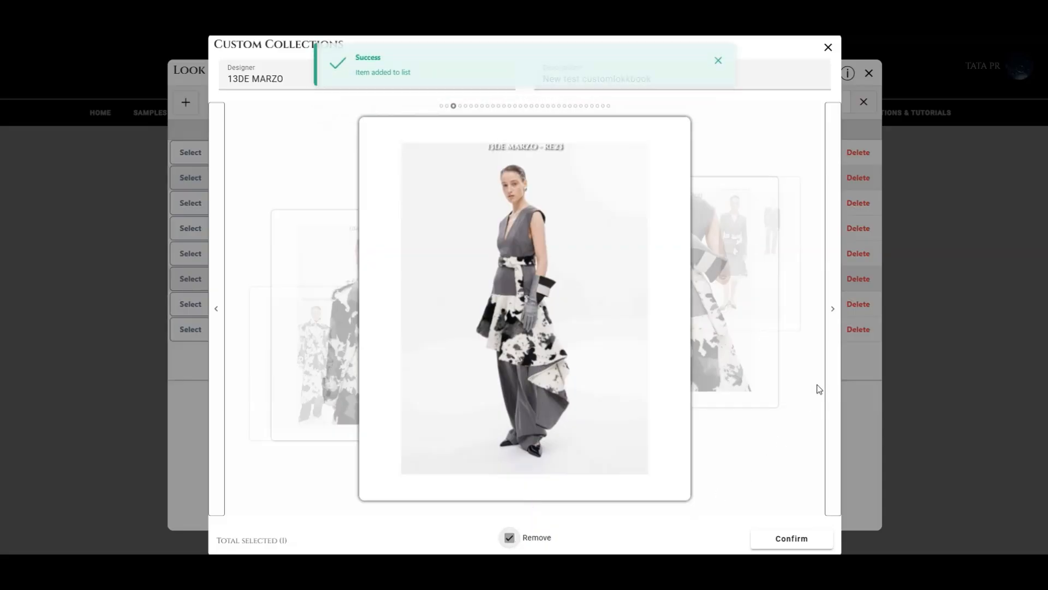
Step: Add the fourth look to the custom collection and remove it again
click(833, 309)
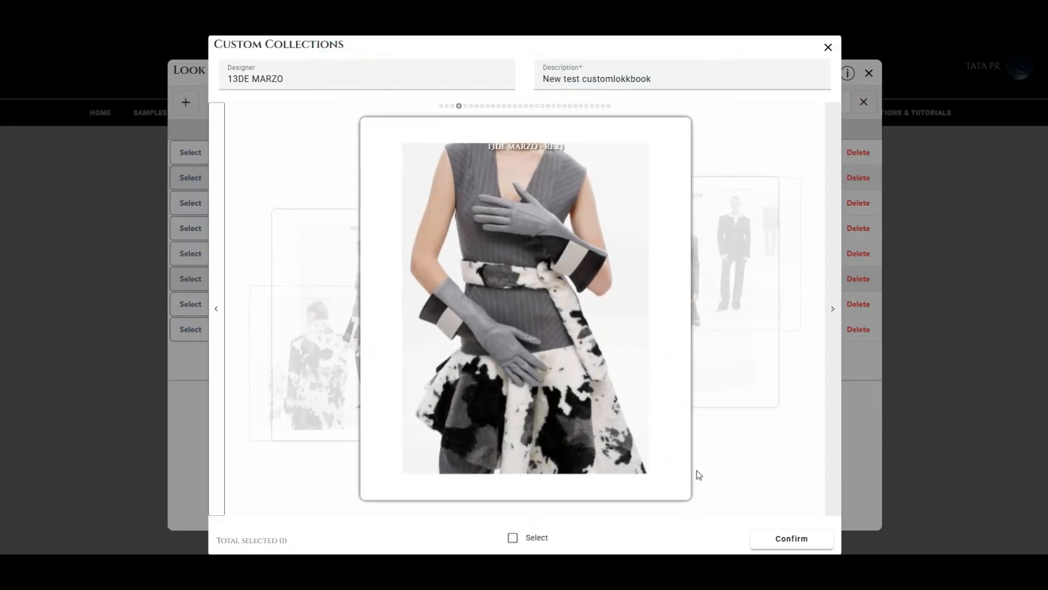
click(513, 538)
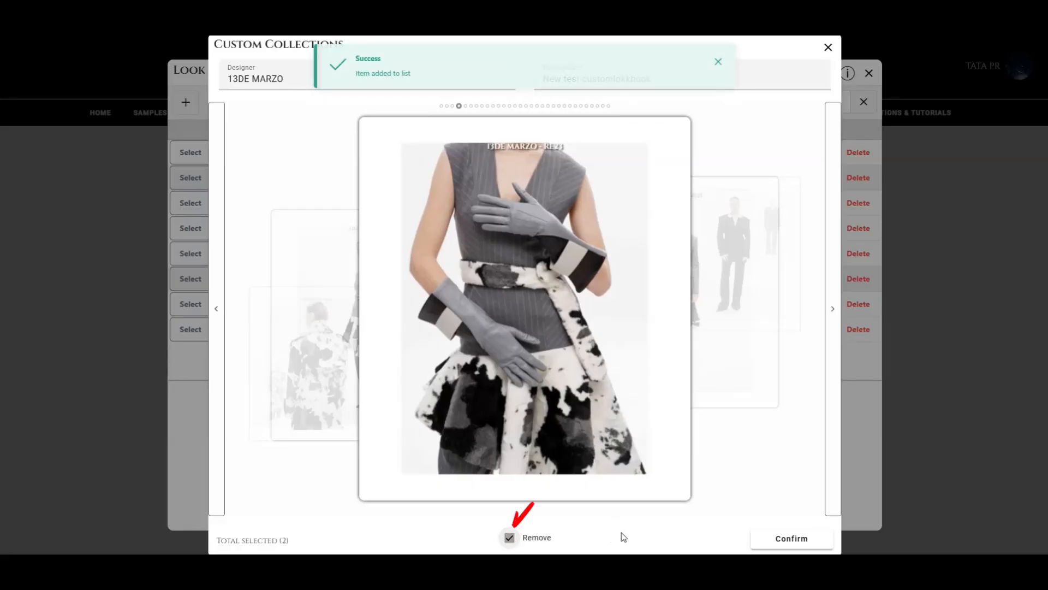
click(510, 542)
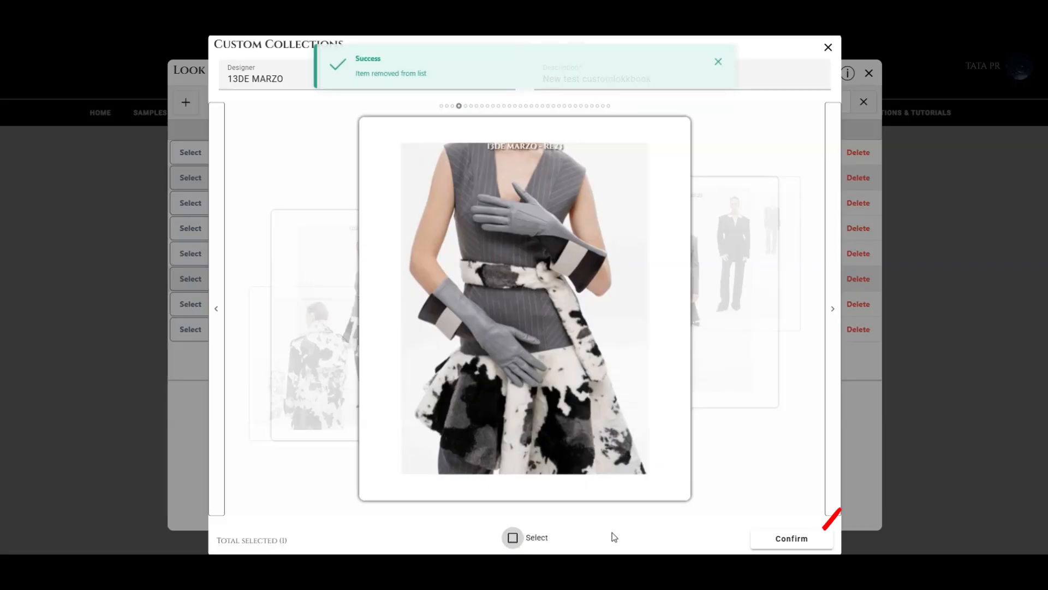
Step: Save the custom collection with its selected look
click(751, 539)
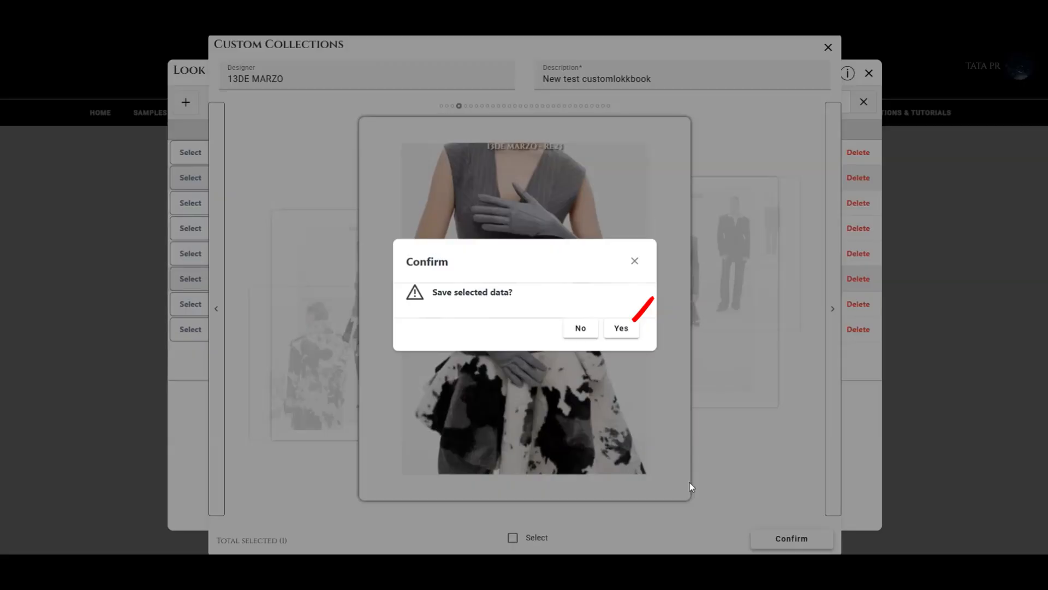
click(625, 332)
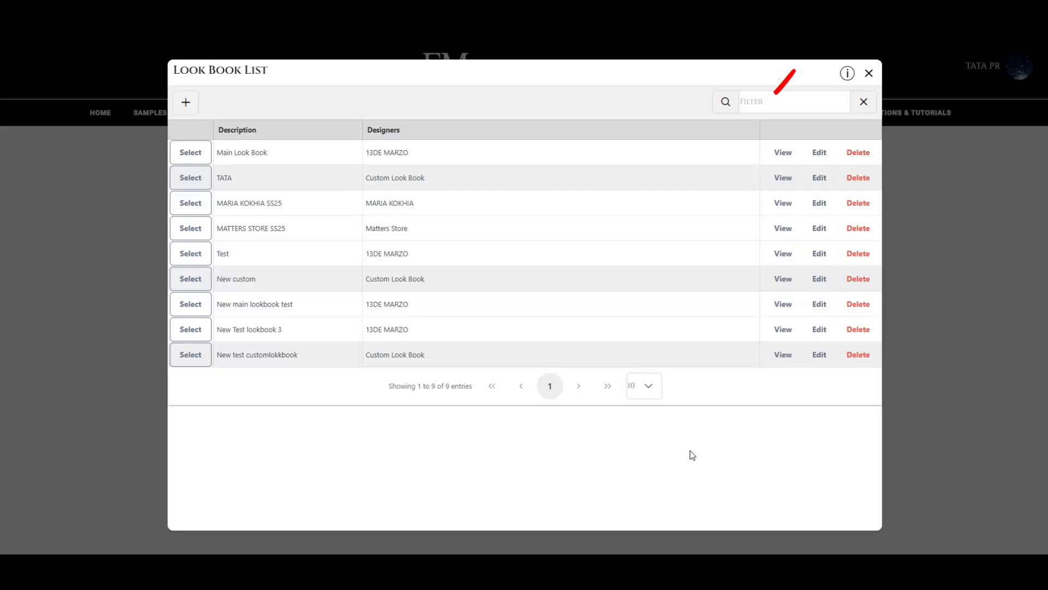
Step: Filter the look book list by "new" and open the "New test customlokkbook" look book for editing
click(766, 108)
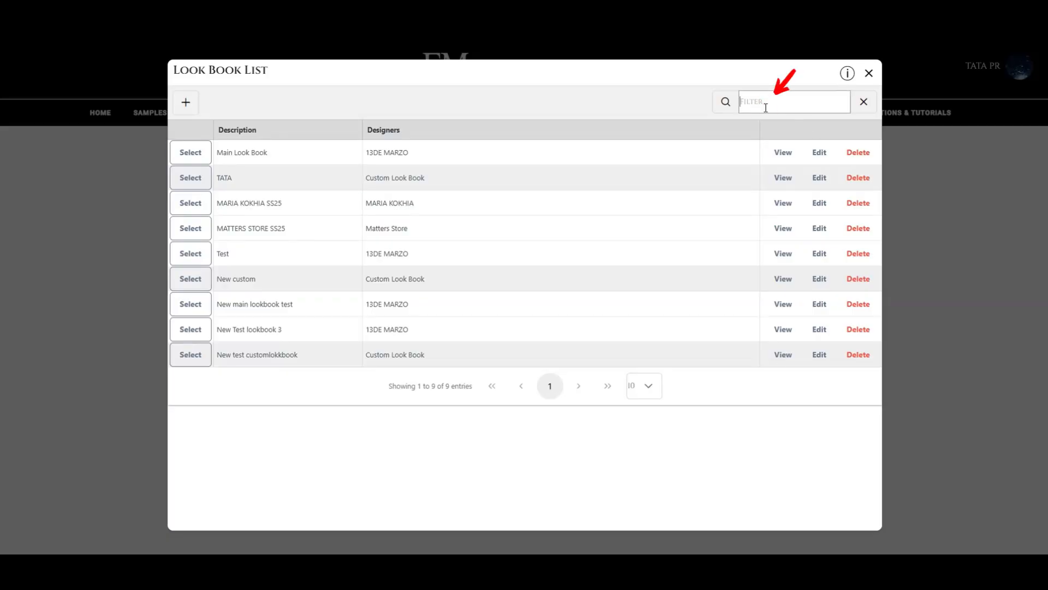
text(new)
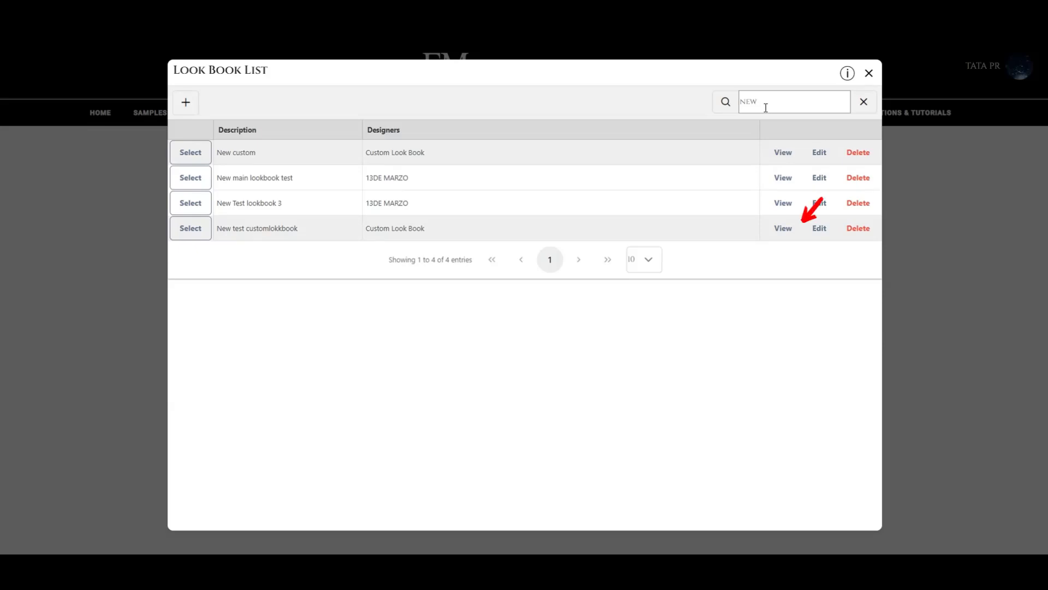
click(783, 229)
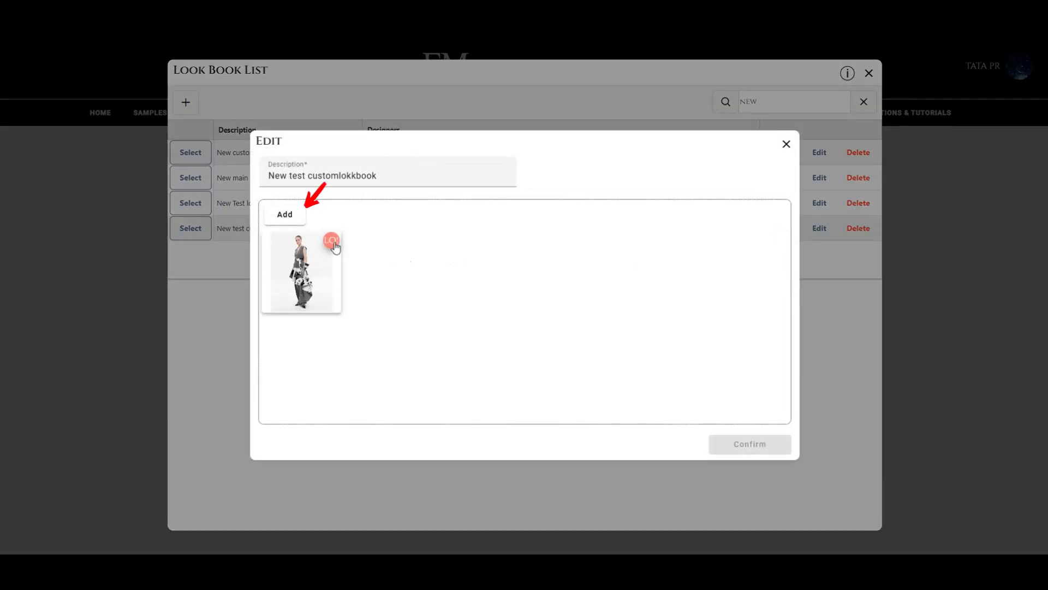
Step: Add the fourth look of the designer 13DE MARZO to the custom look book and save the selection
click(298, 224)
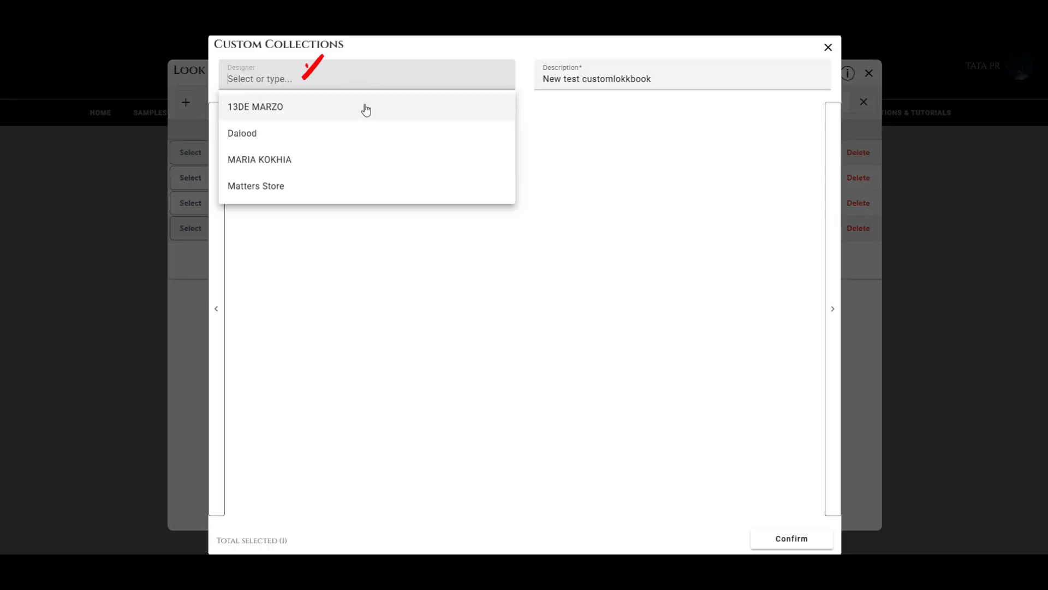
click(363, 108)
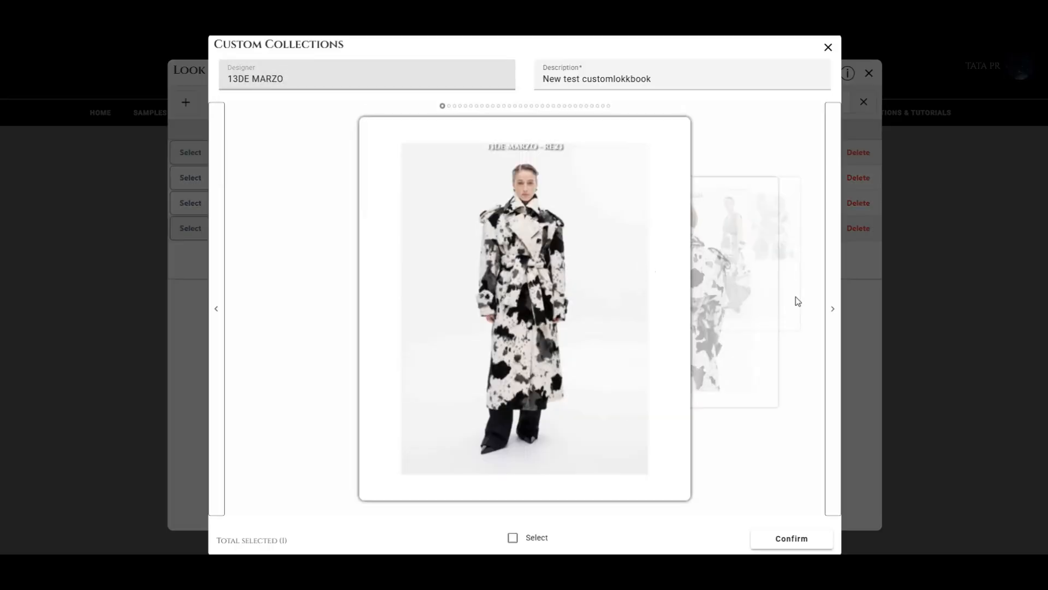
click(832, 308)
click(833, 308)
click(833, 308)
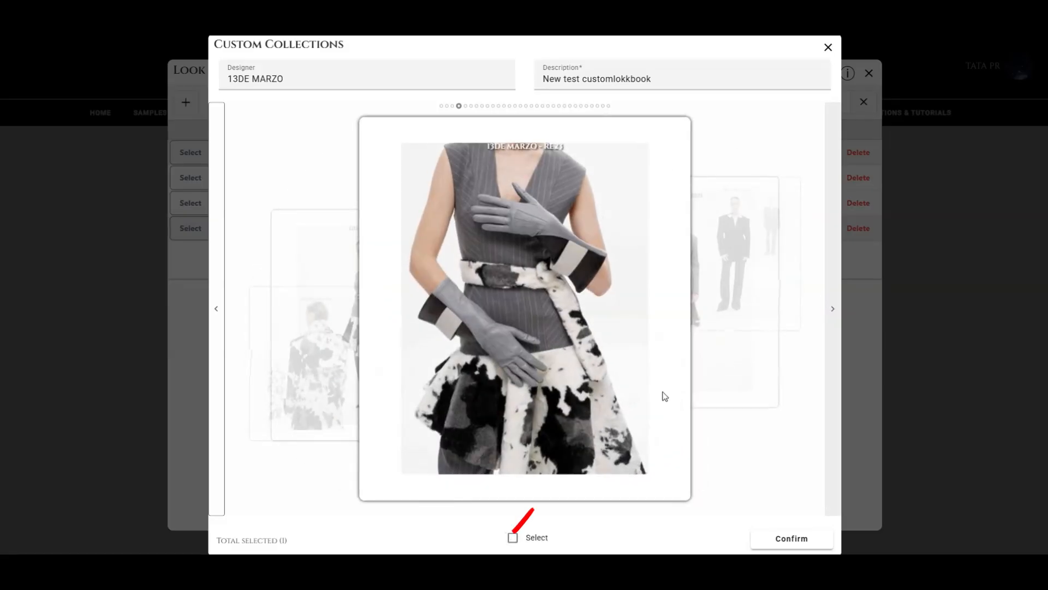
click(509, 538)
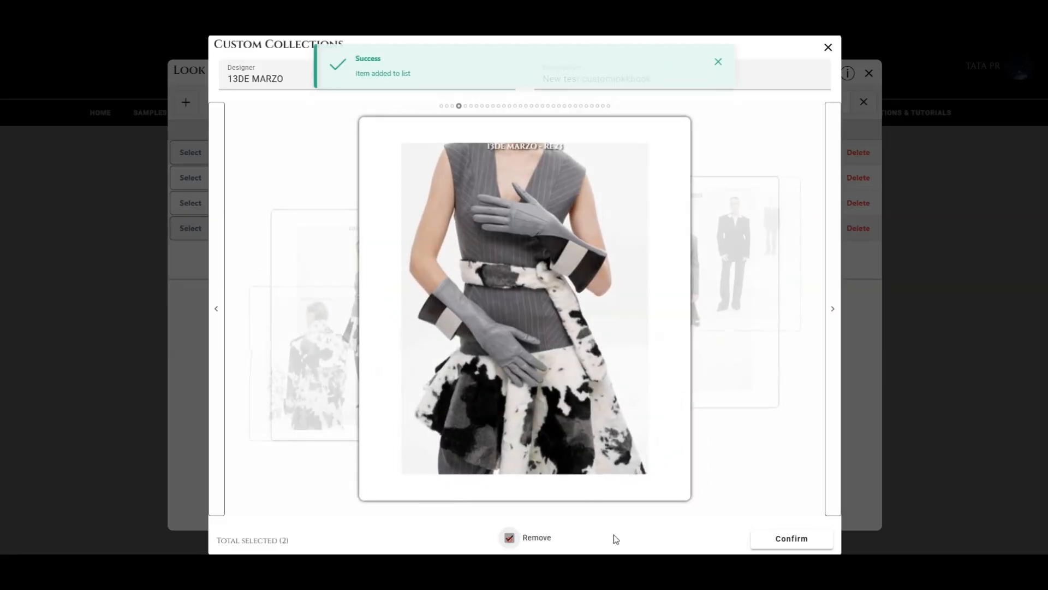
click(767, 541)
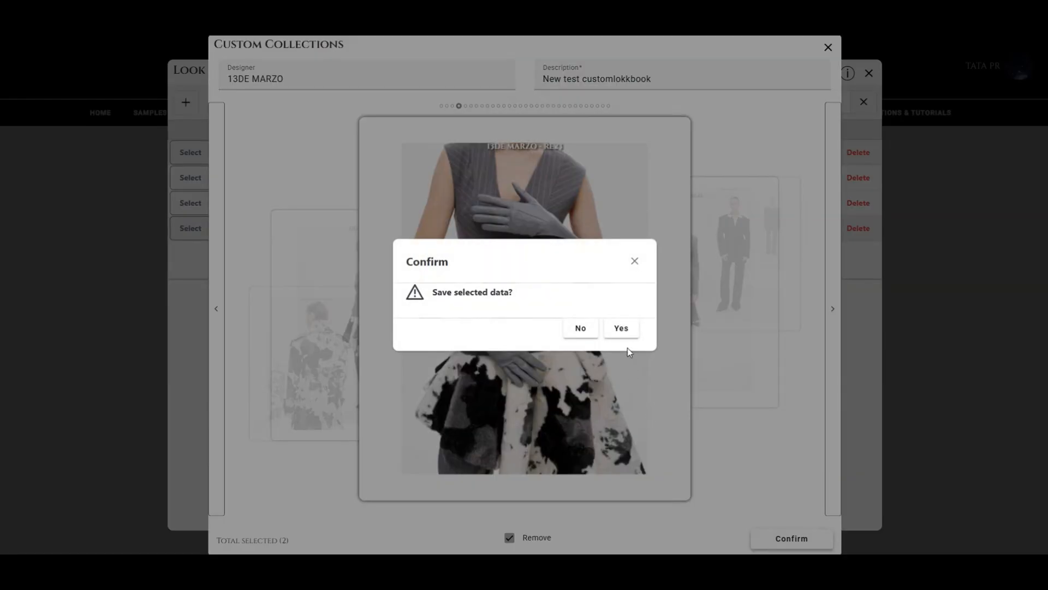
click(631, 332)
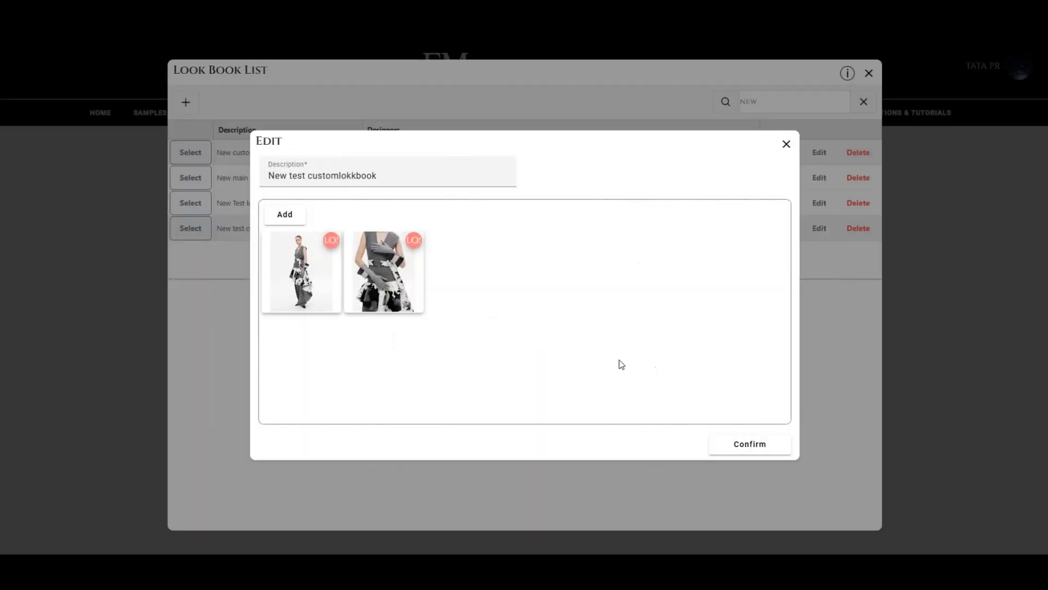
Step: Delete the first image from the "New test customlokkbook" look book and save the change
click(331, 241)
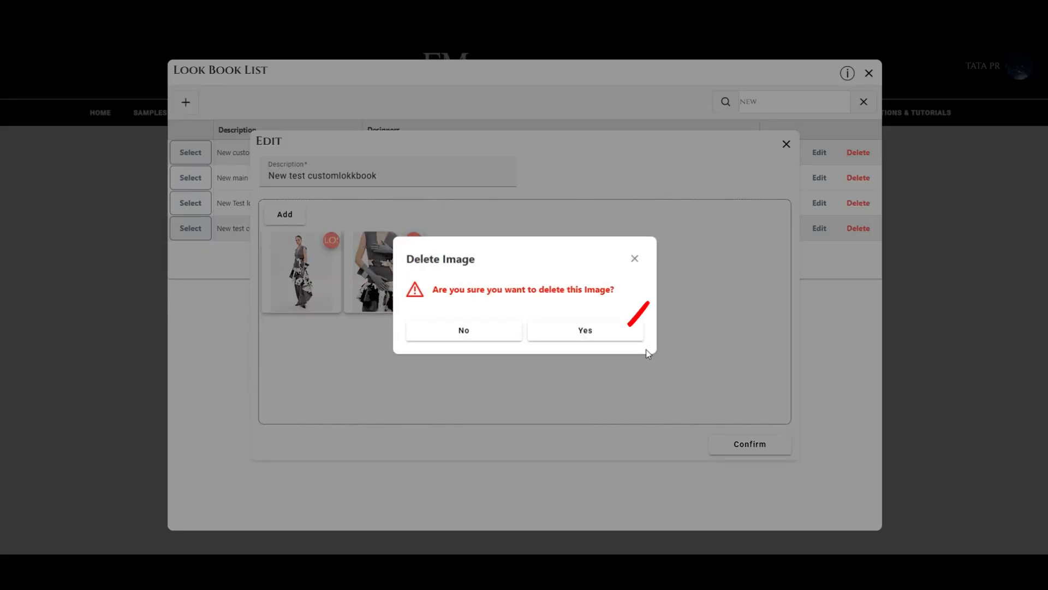
click(638, 336)
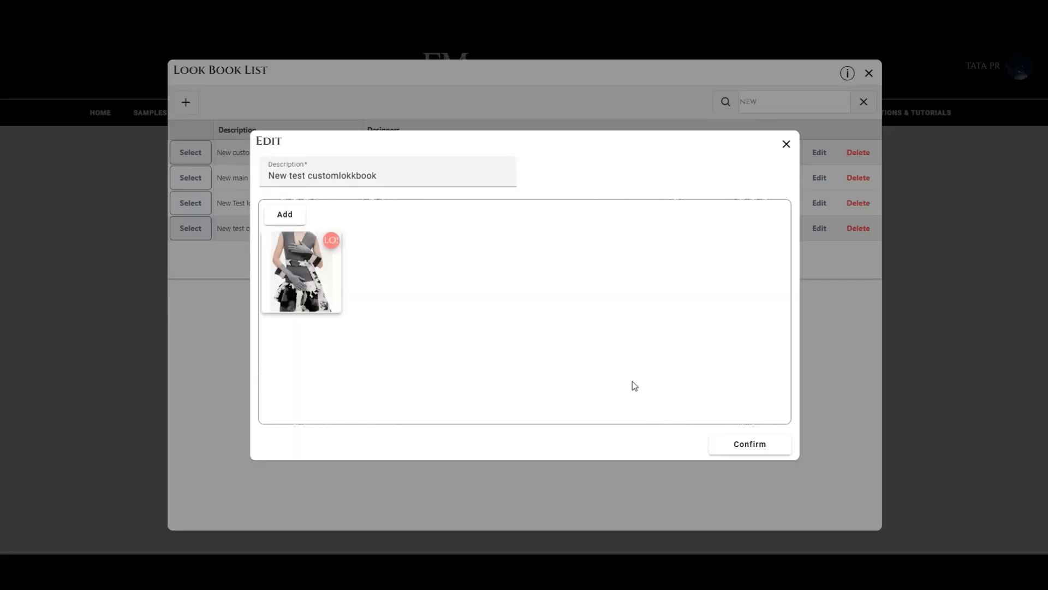
click(762, 446)
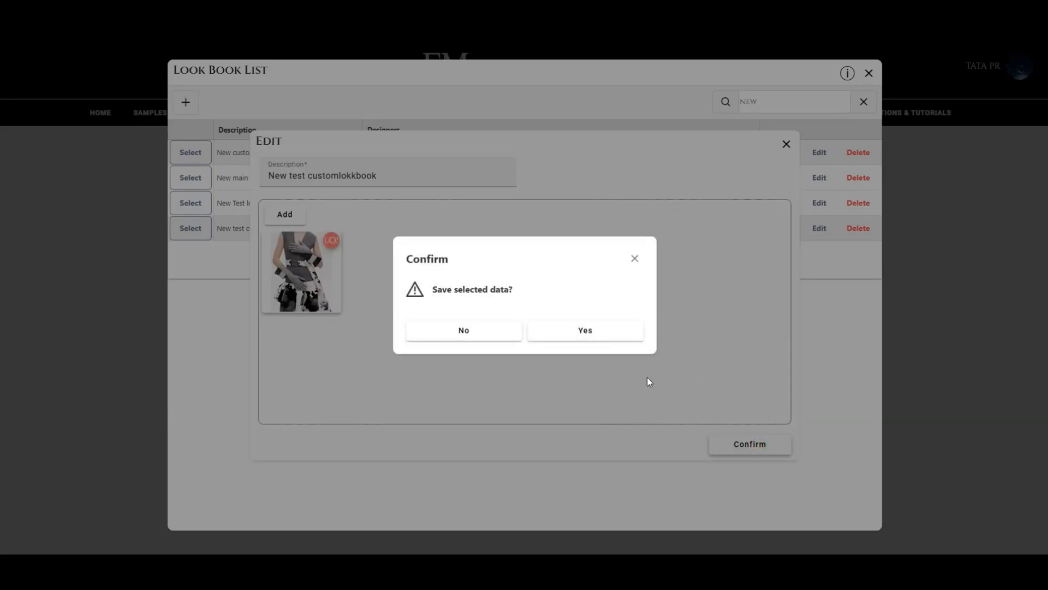
click(628, 334)
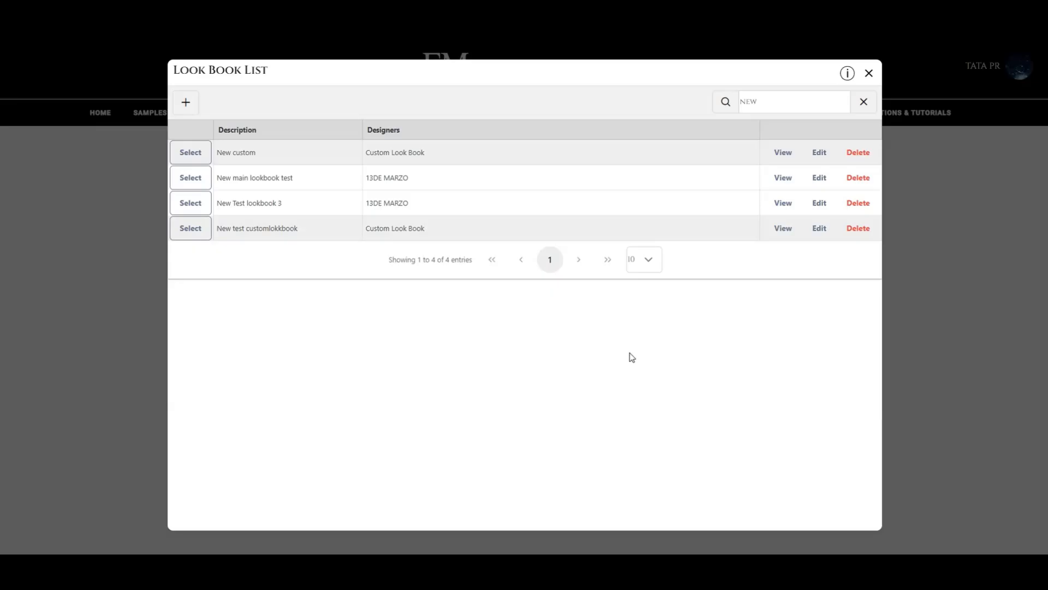
Step: Delete the "New test customlokkbook" look book and close the look book list
click(855, 236)
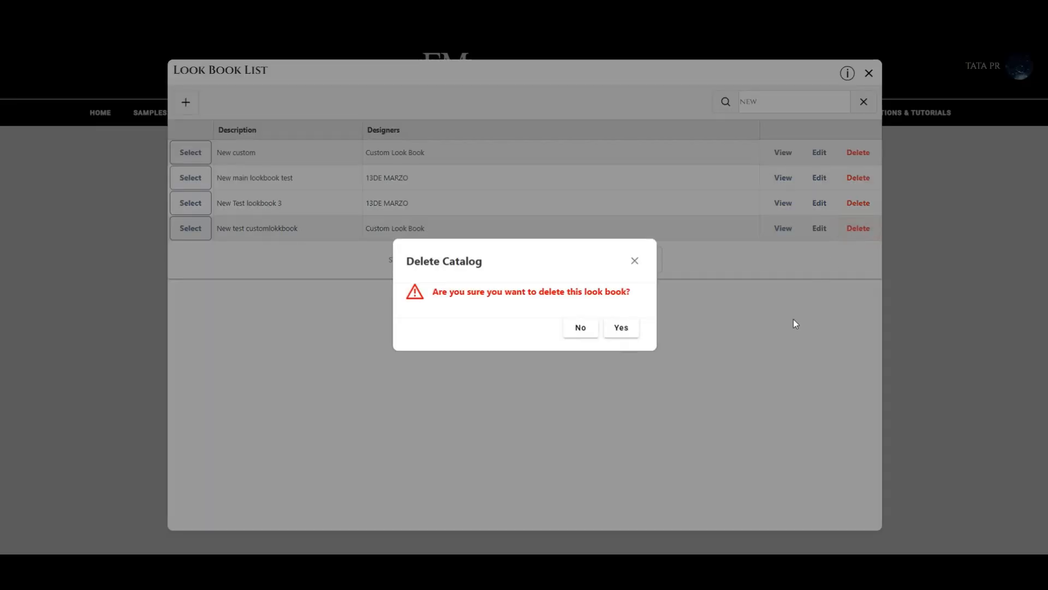
click(637, 332)
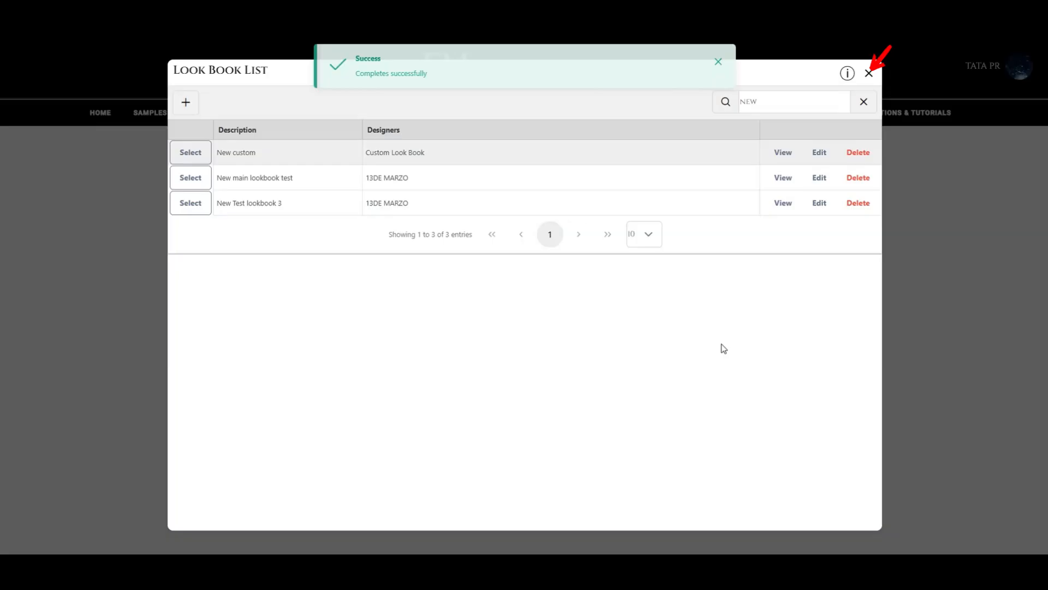
click(869, 73)
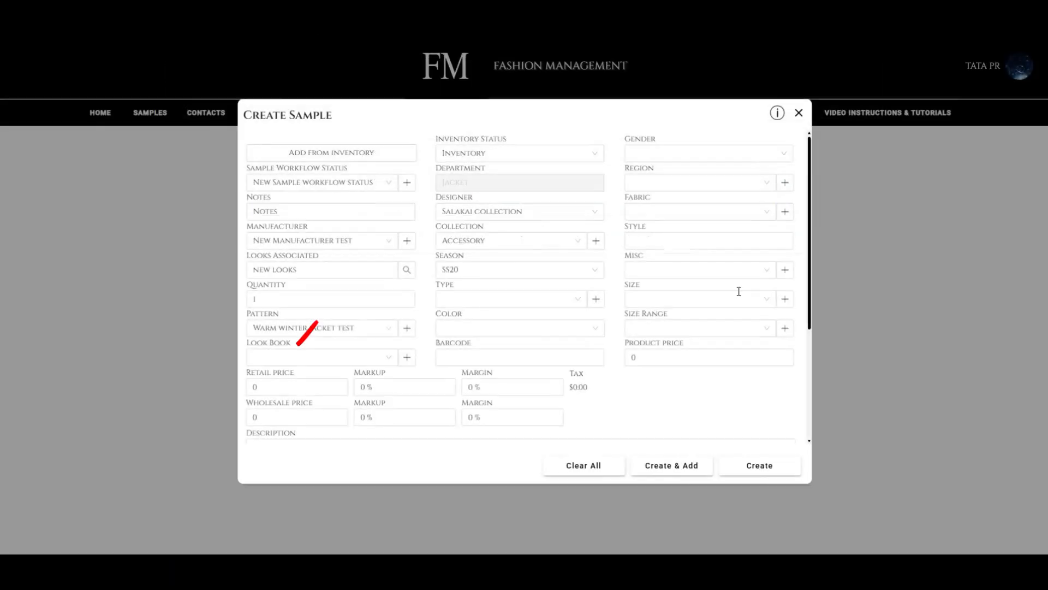
Step: Set the sample's look book to New custom
click(361, 353)
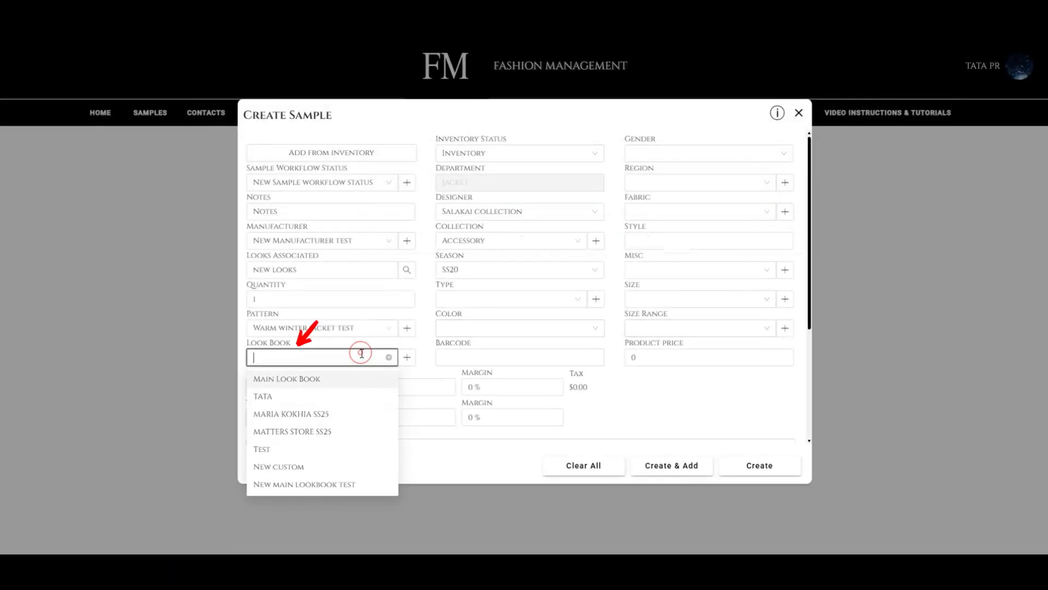
click(309, 467)
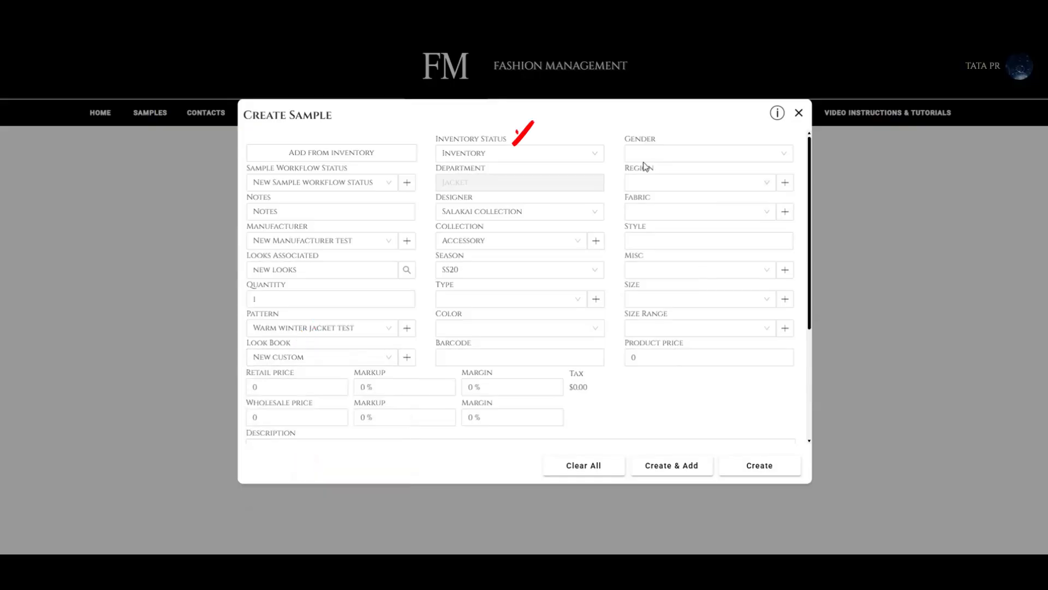
Step: Set the sample's inventory status to Inventory and its designer to 13DE MARZO
click(595, 155)
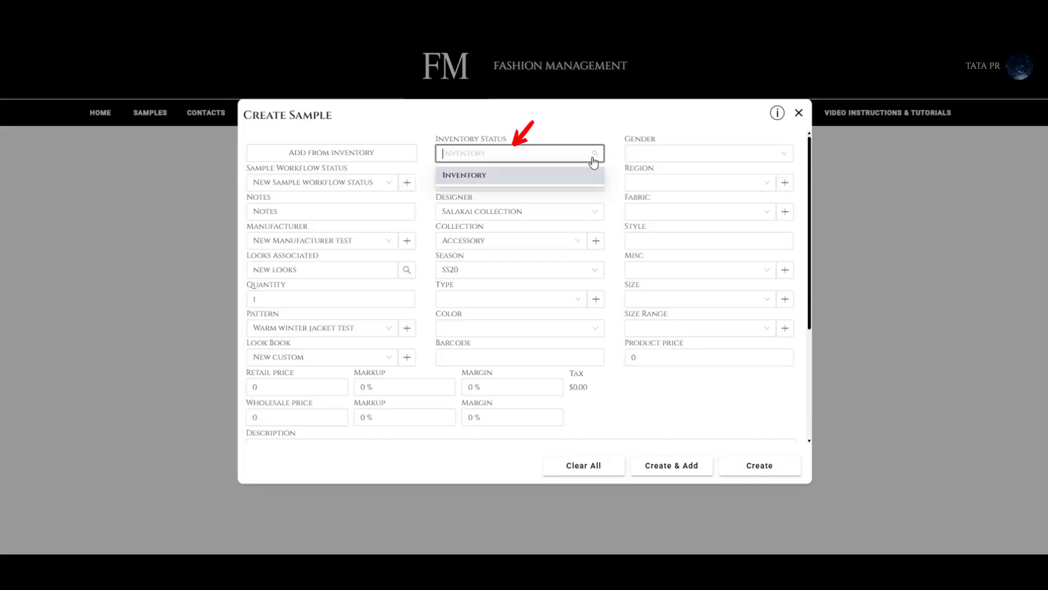
click(586, 176)
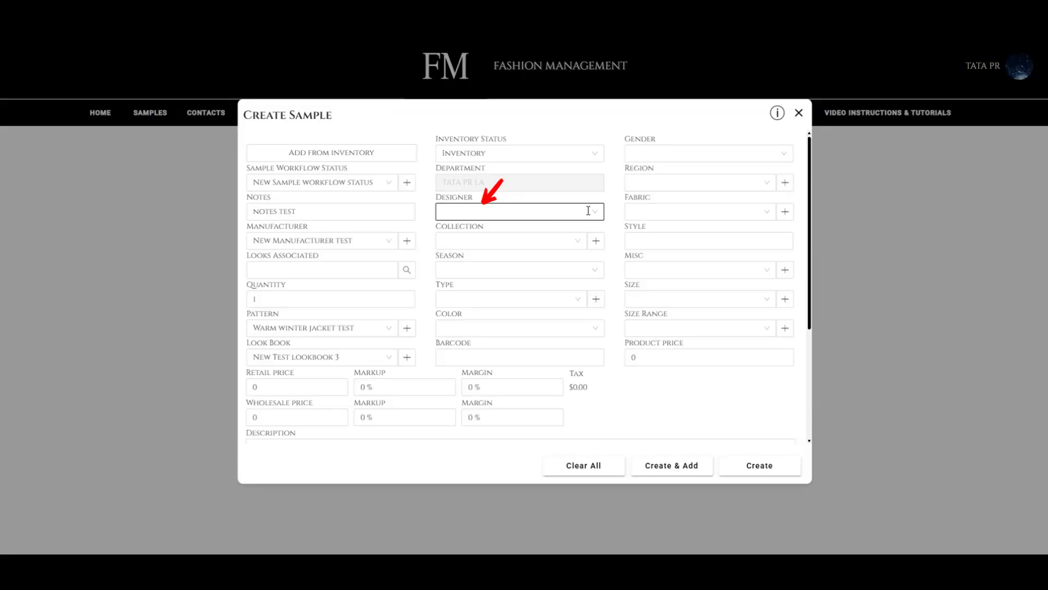
click(588, 210)
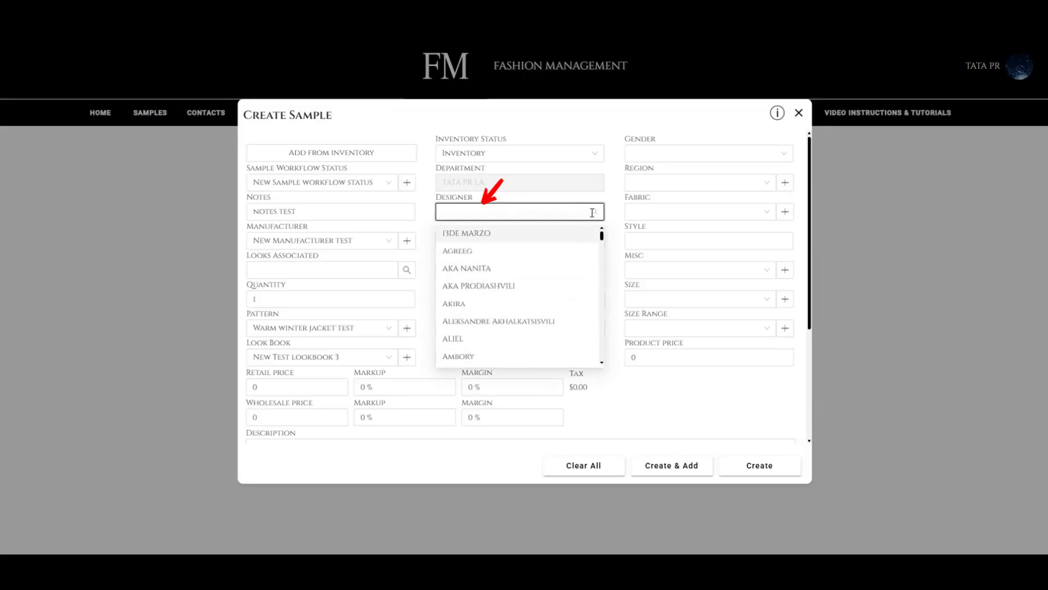
click(558, 232)
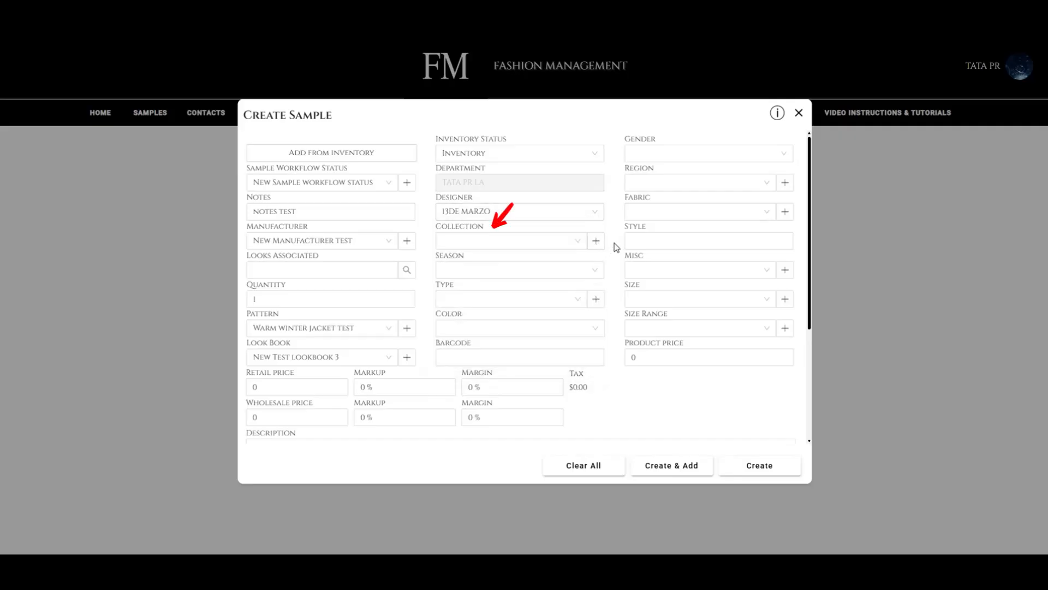
Step: Start a new collection entry and create the designer "New Test designer 10" for it
click(529, 241)
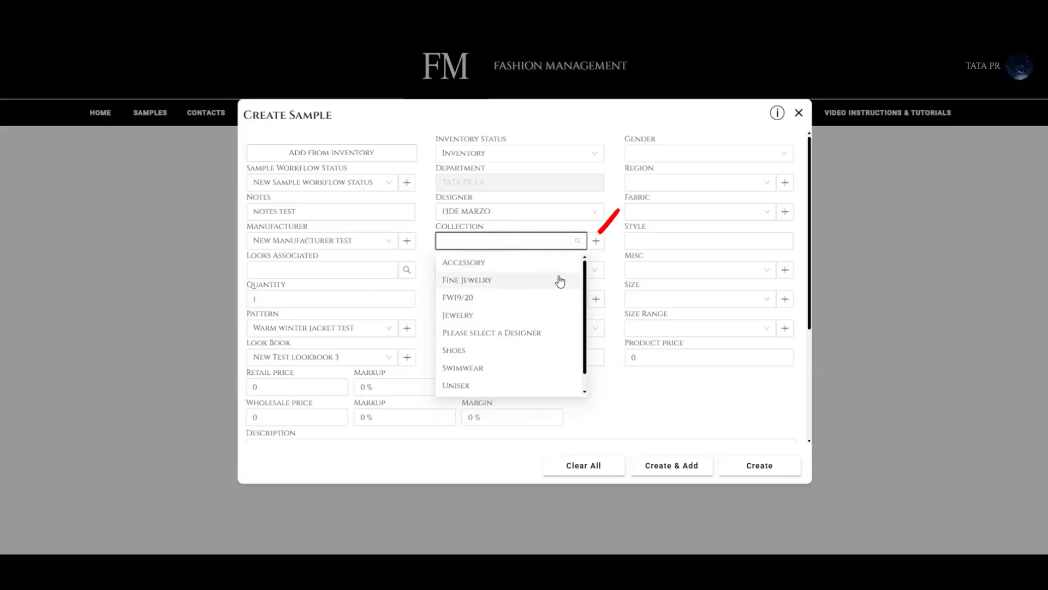
click(597, 241)
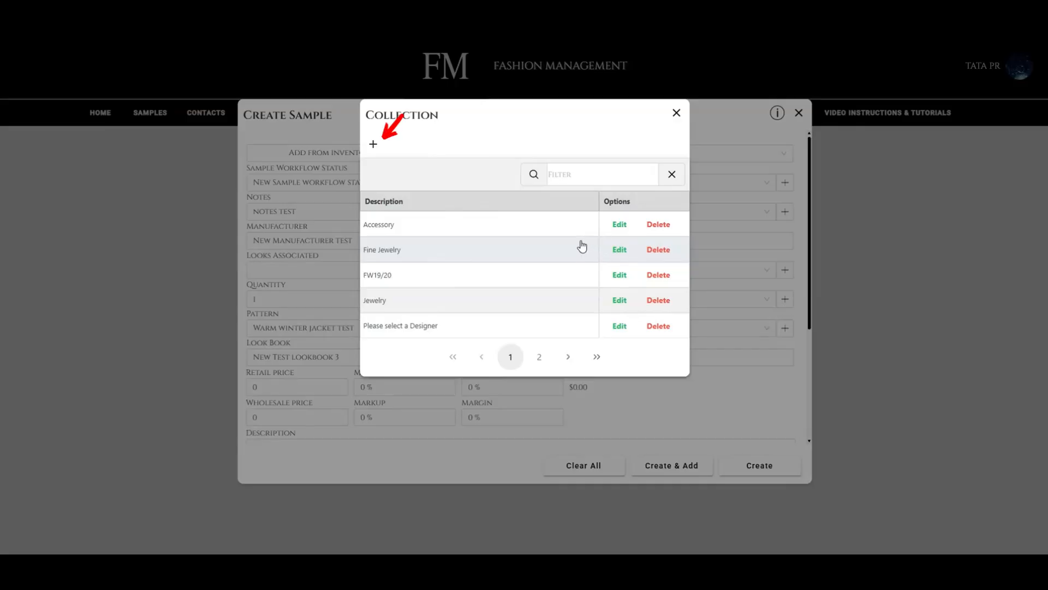
click(374, 145)
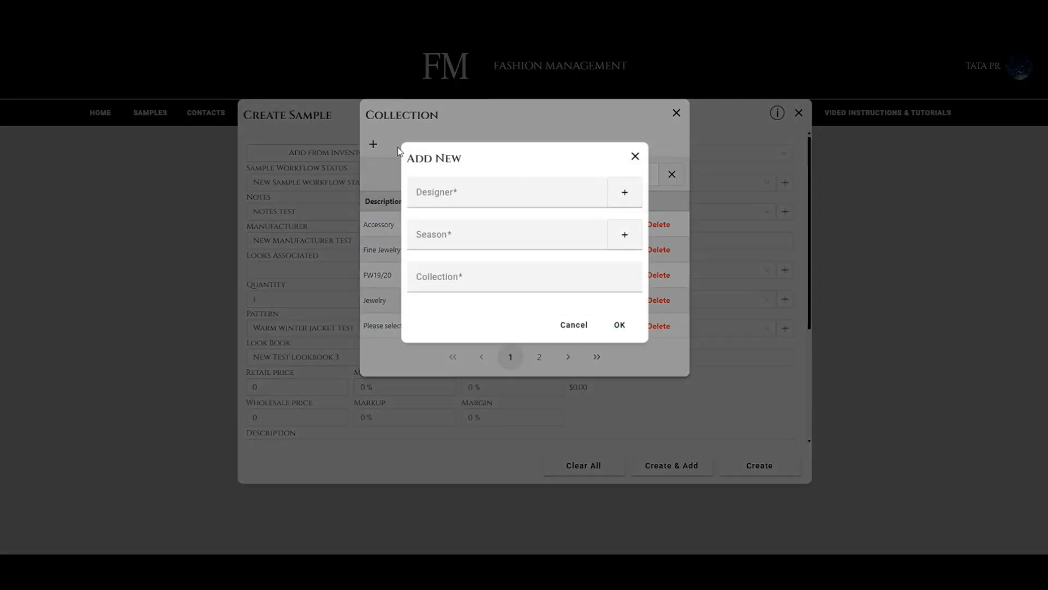
click(471, 192)
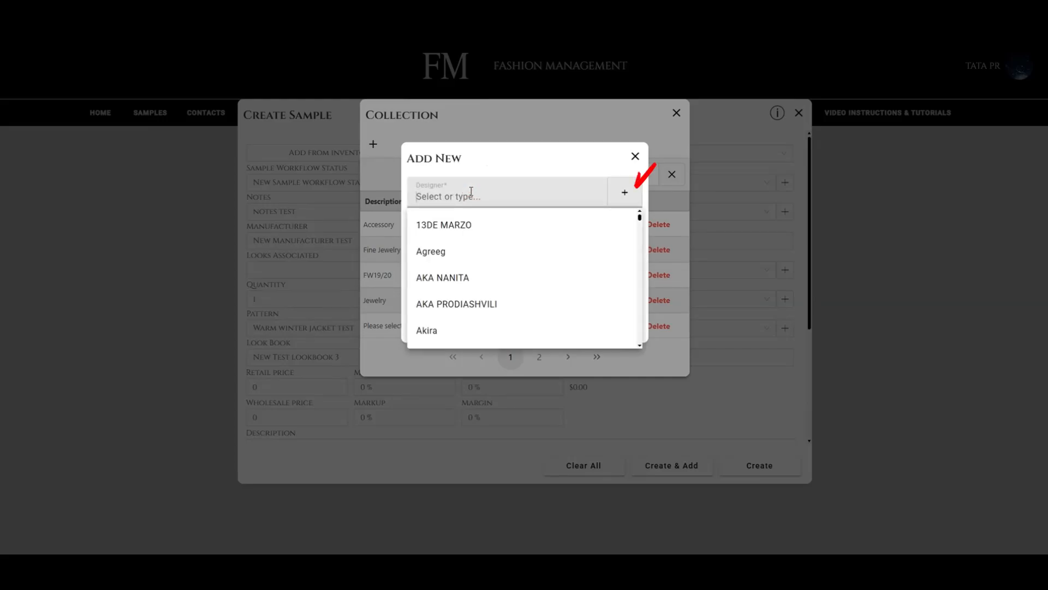
click(624, 192)
text(N)
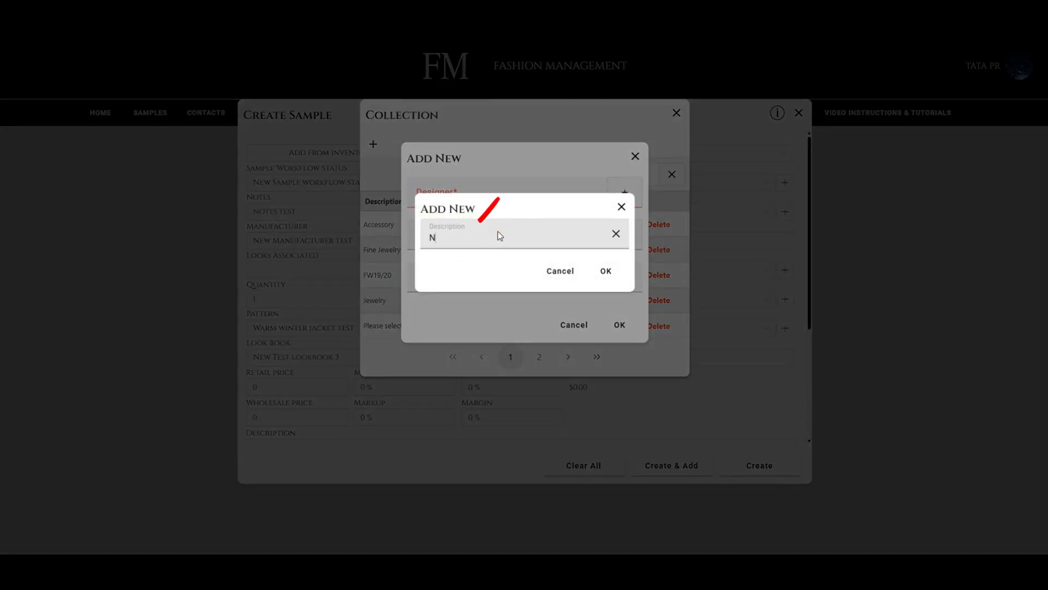
text(ew Test designer)
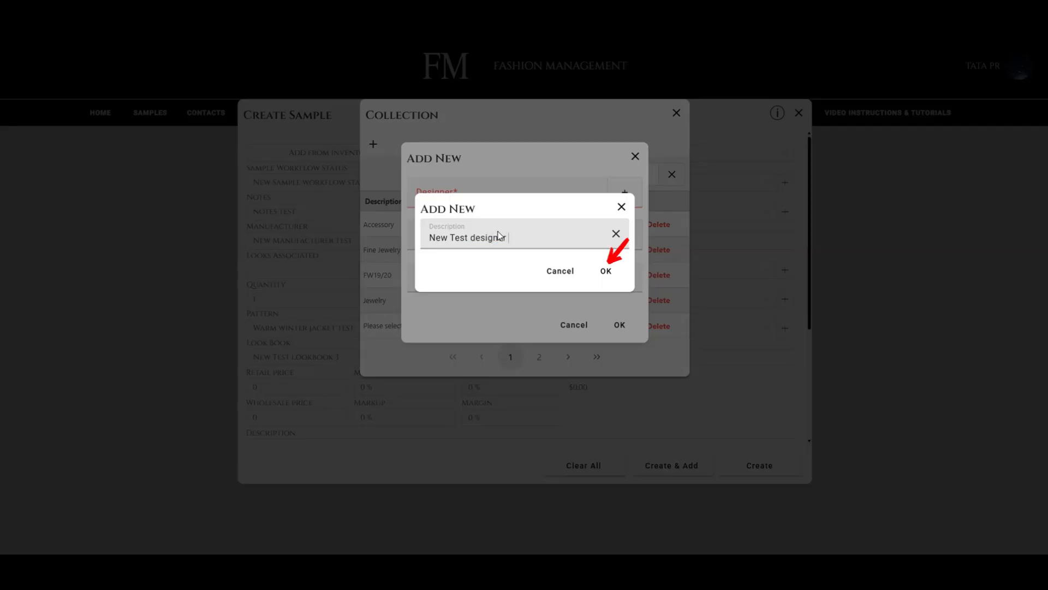
text( 10)
click(605, 270)
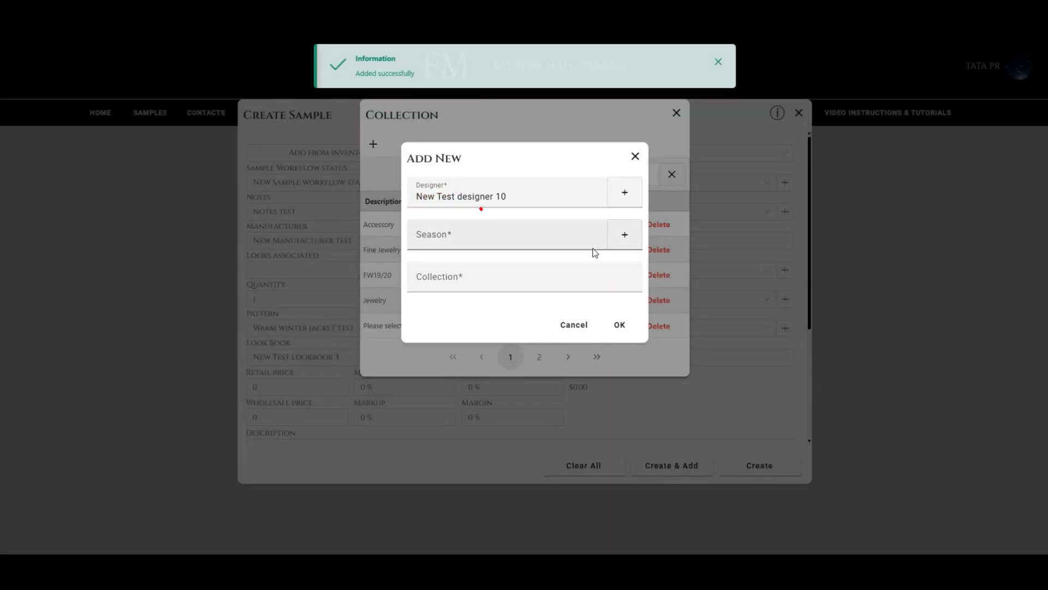
Step: Create the season AW25 for the new collection, with season code AUTUMN WINTER and year 2025
click(577, 236)
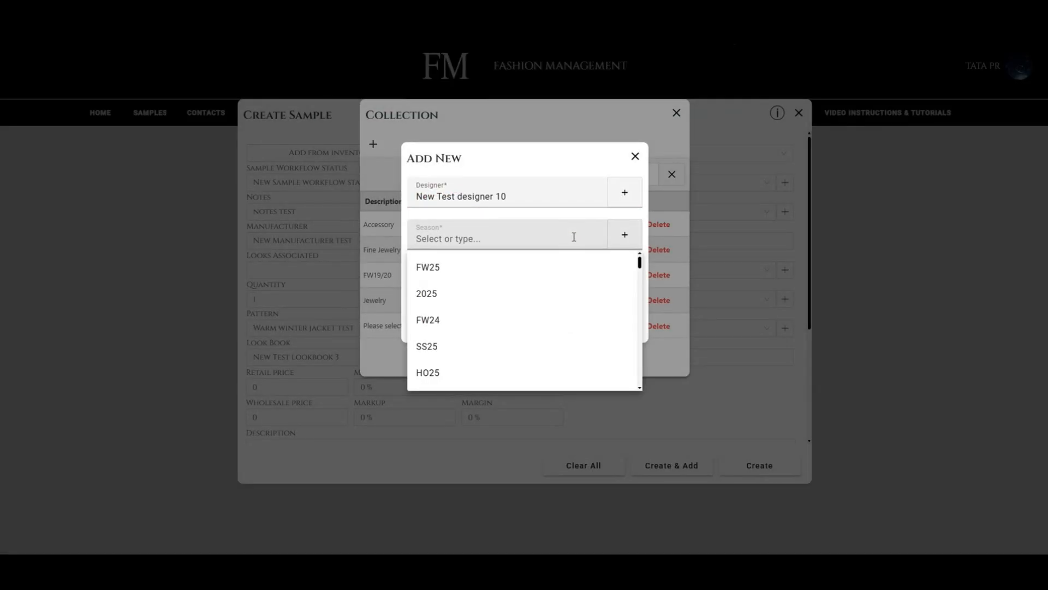
click(624, 235)
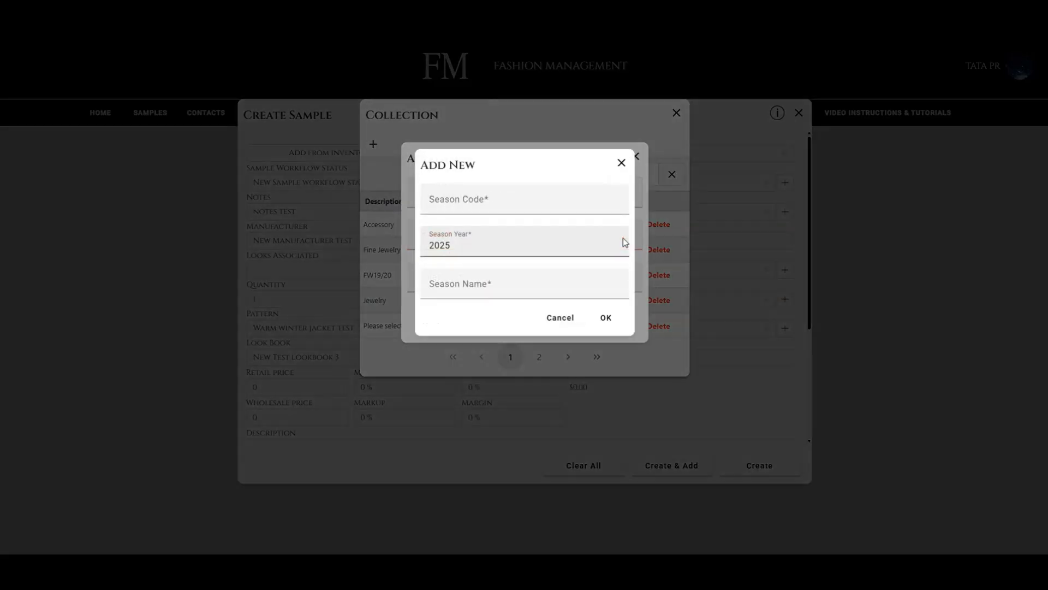
click(493, 204)
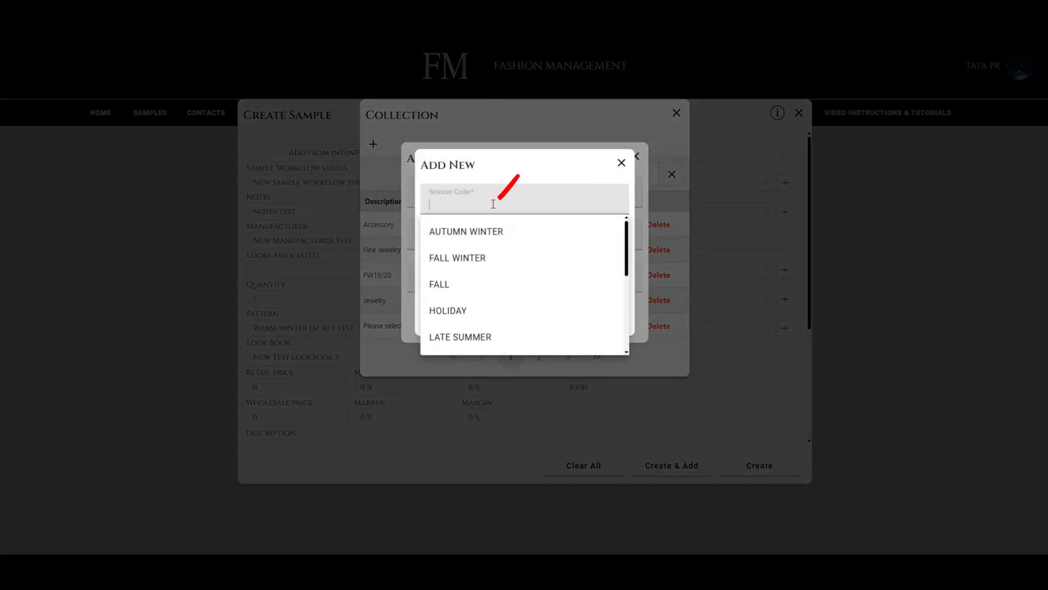
click(493, 234)
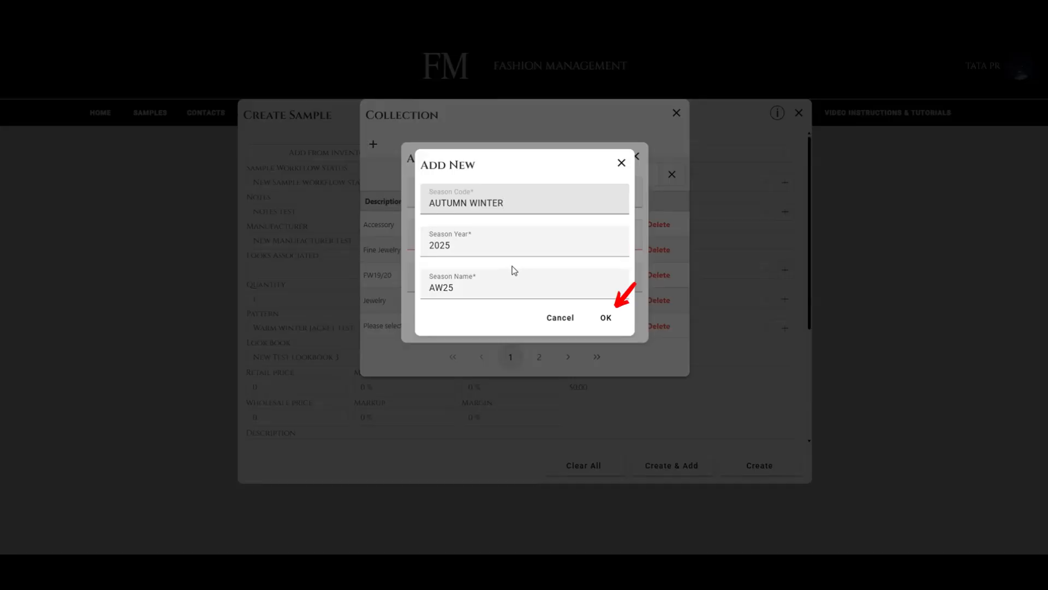
click(605, 319)
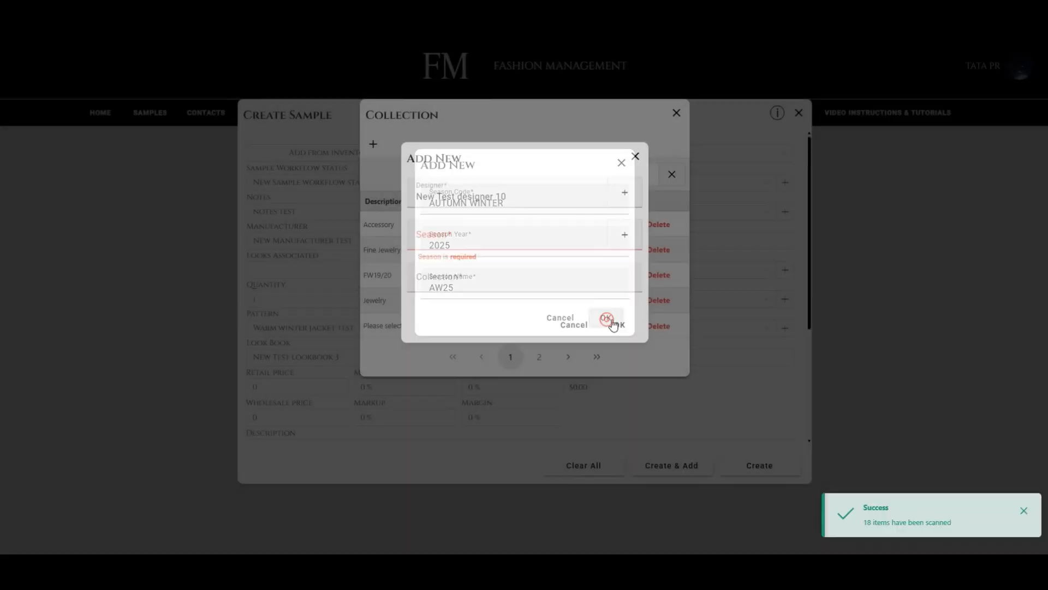
Step: Name the new collection "New test collection" and save the entry
click(490, 280)
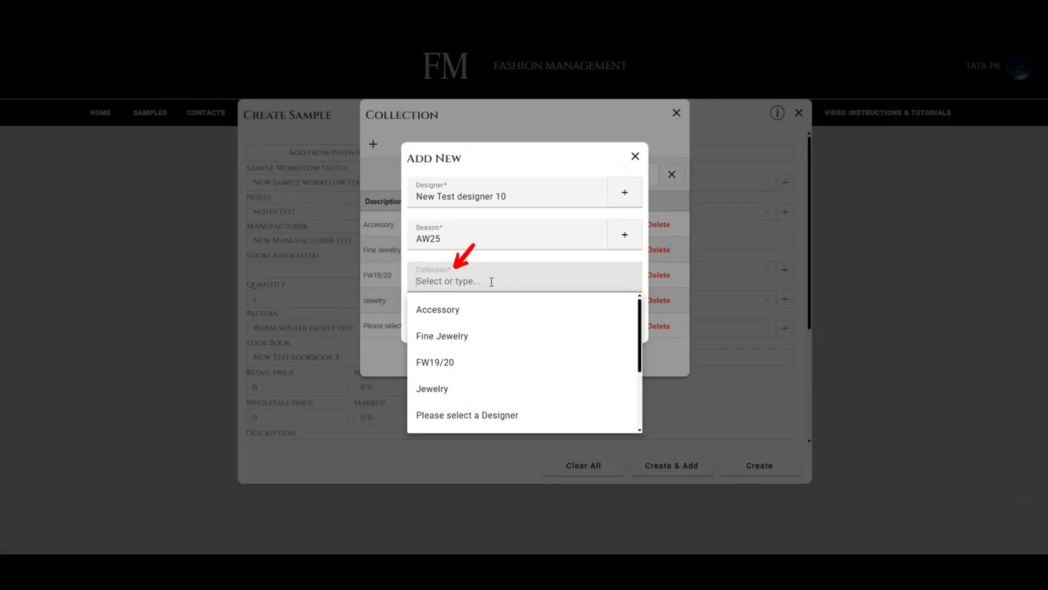
text(New test coll)
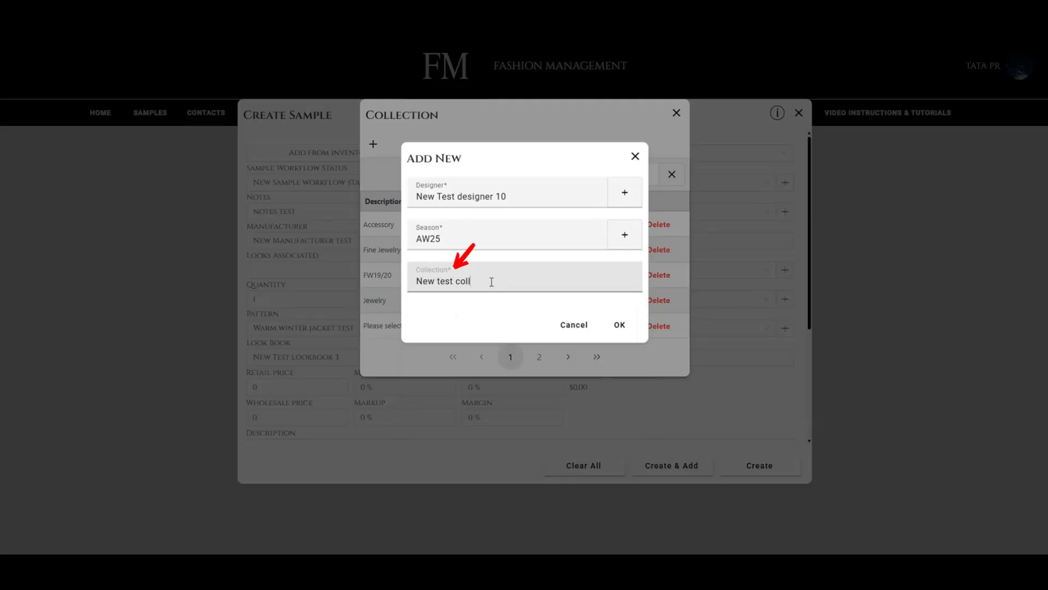
text(ection)
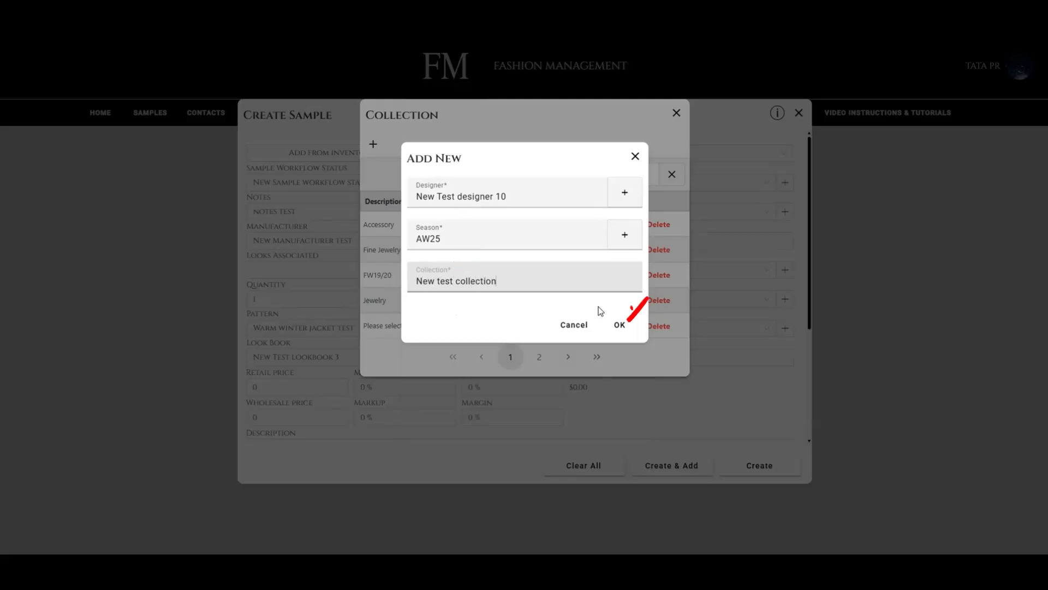
click(625, 325)
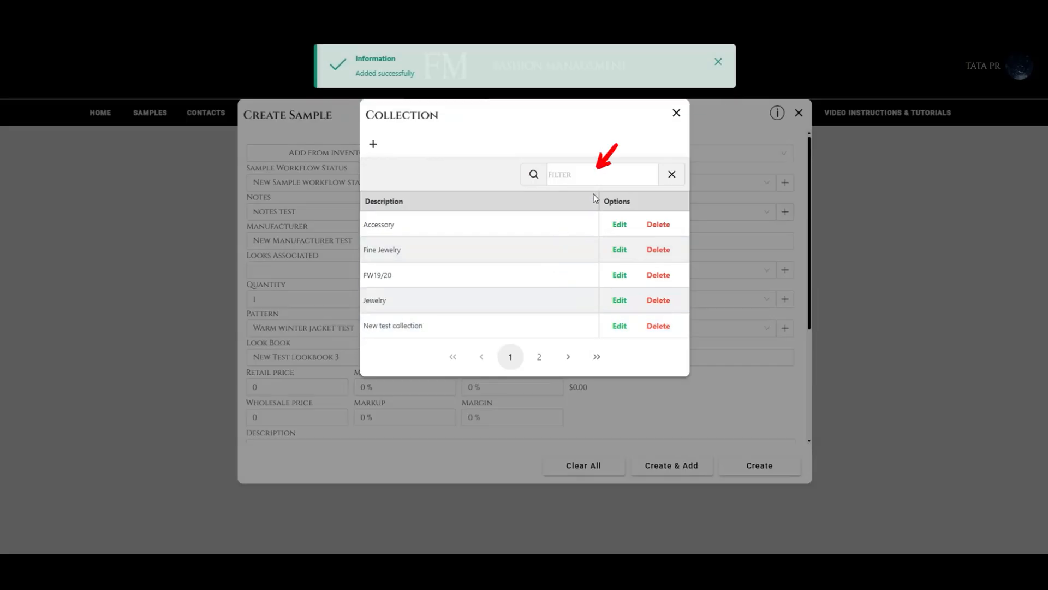
Step: Filter the collections by "new" and edit New test collection, setting its designer to New Test designer 10 and its collection to New test collection
click(562, 174)
text(new)
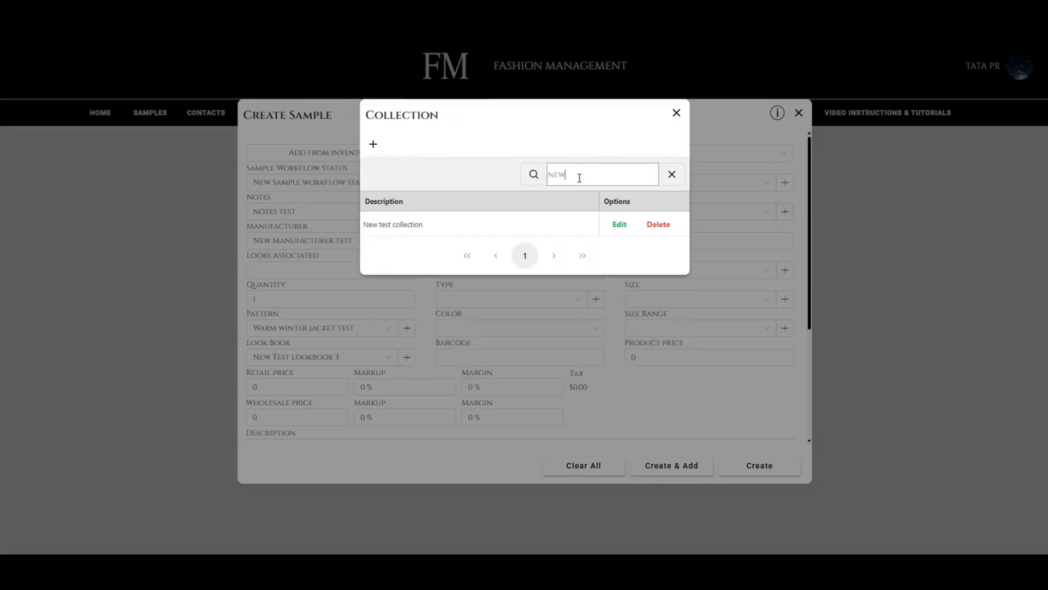
click(619, 224)
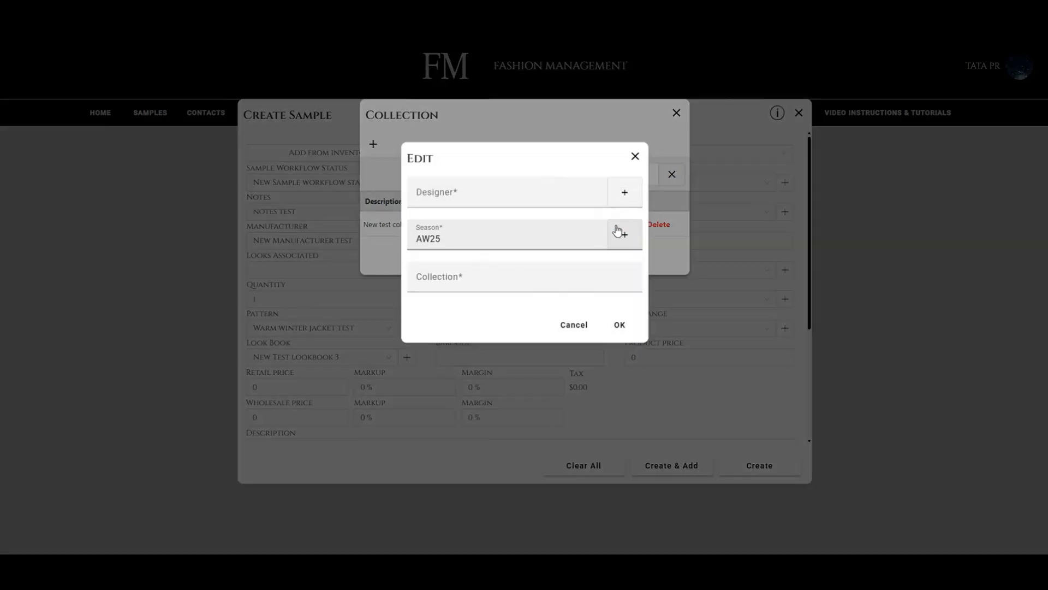
click(566, 193)
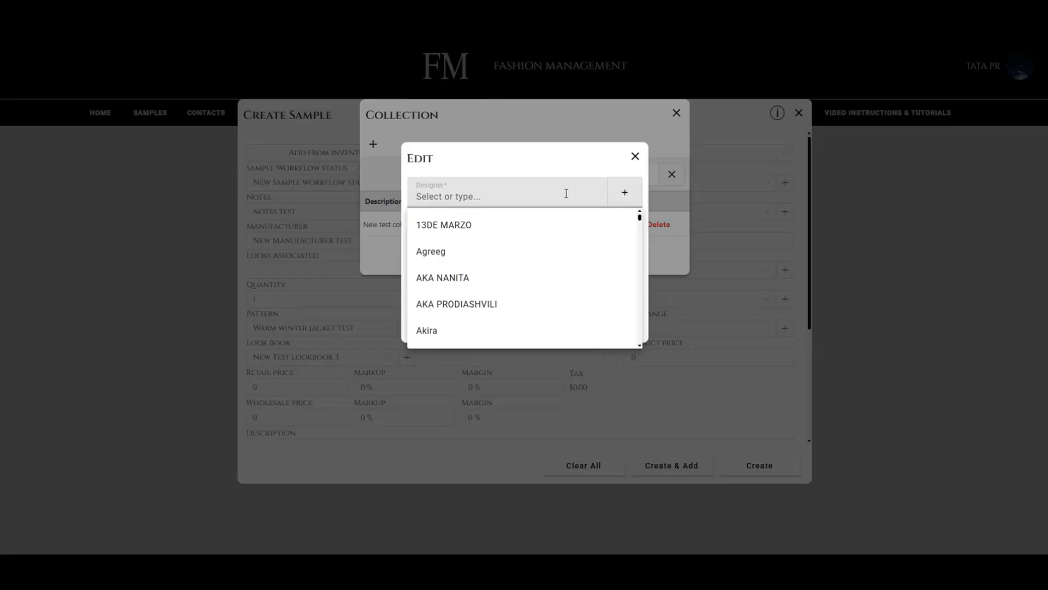
text(ne)
click(543, 250)
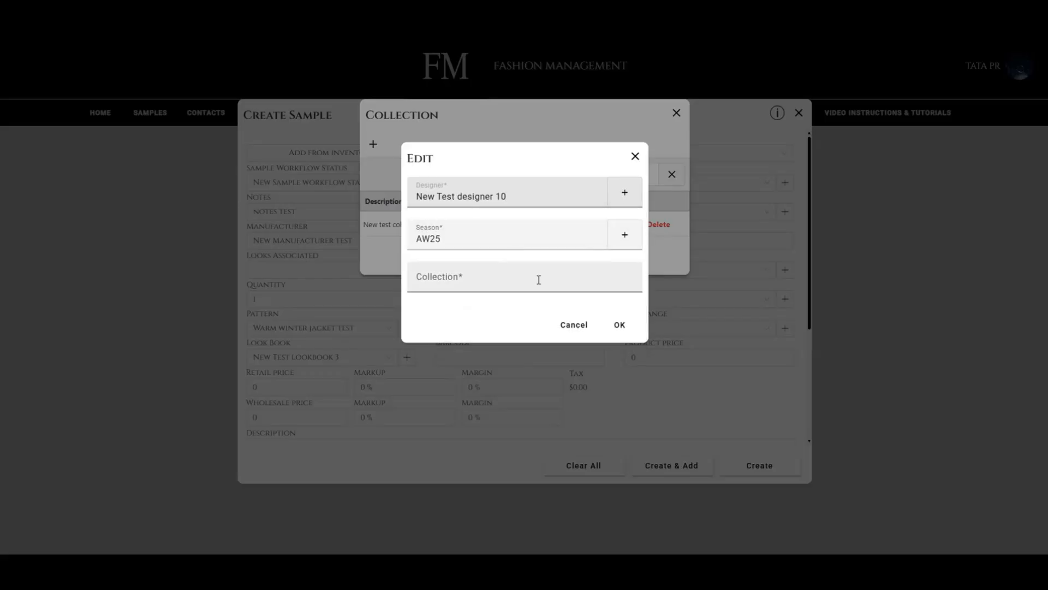
click(538, 280)
click(546, 415)
click(620, 325)
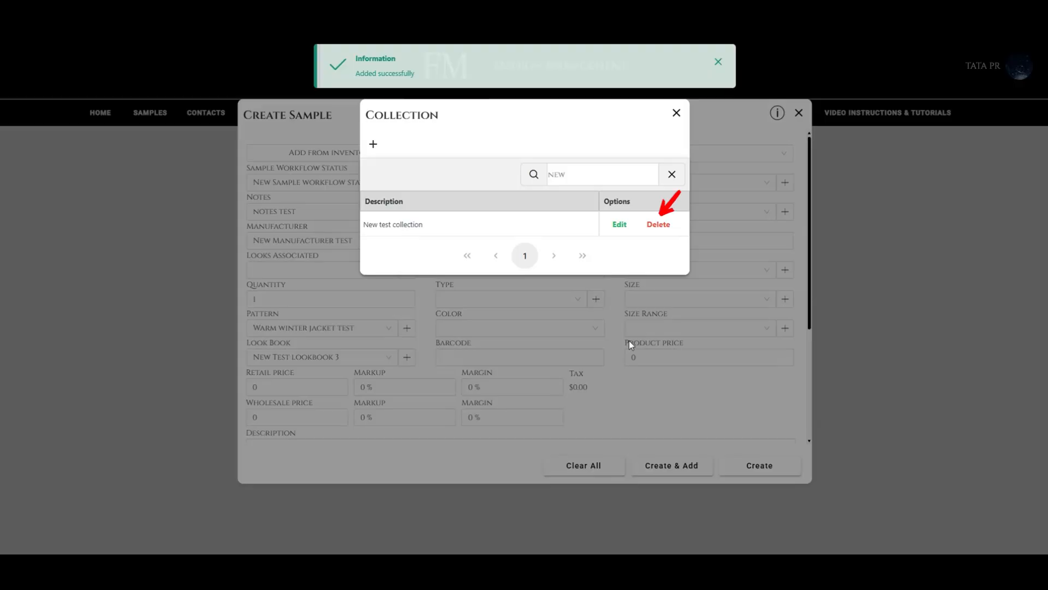
Step: Try to delete the New test collection entry from the collection list
click(659, 228)
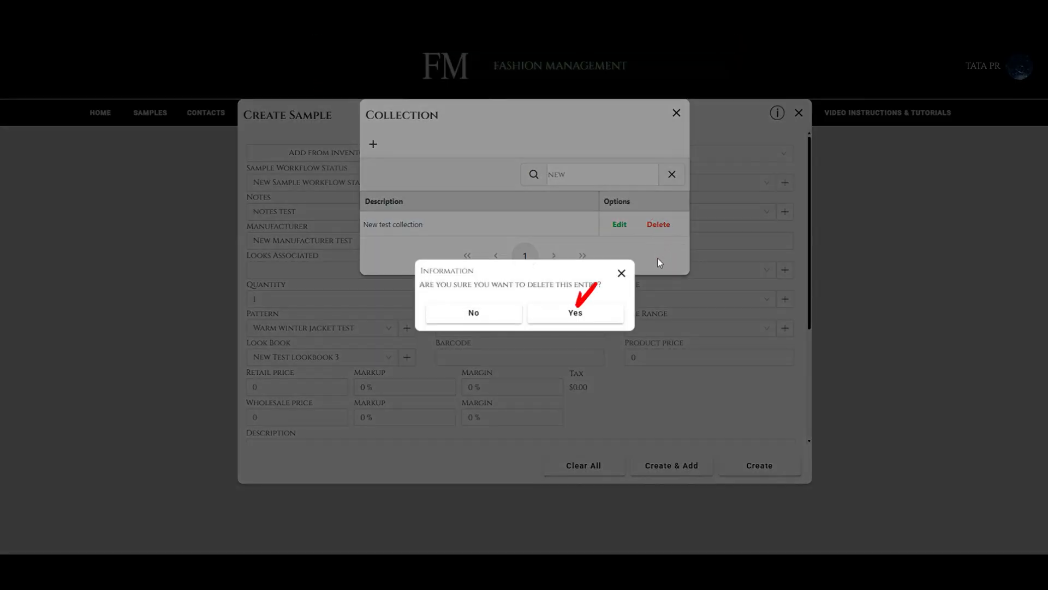
click(612, 309)
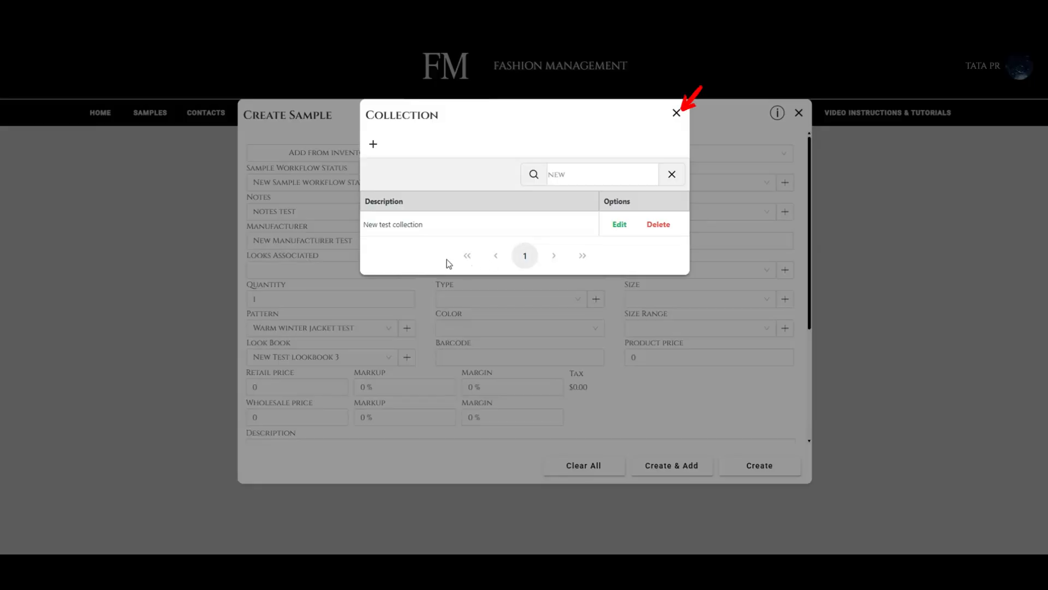
Step: Close the collection list and set the sample's collection to New test collection and its season to AW25
click(677, 113)
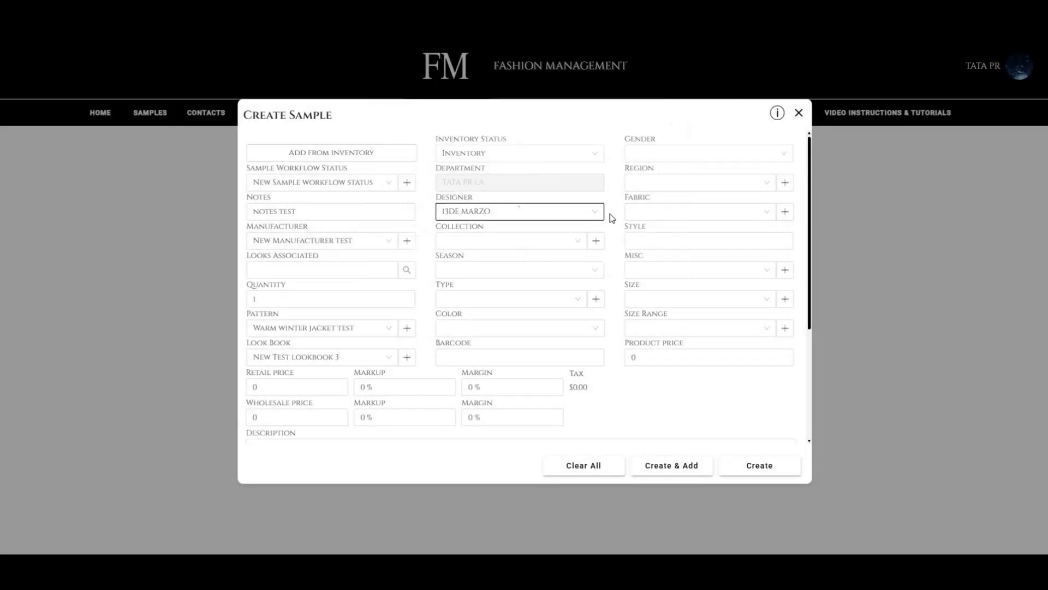
click(546, 240)
scroll(583, 315, down, 2)
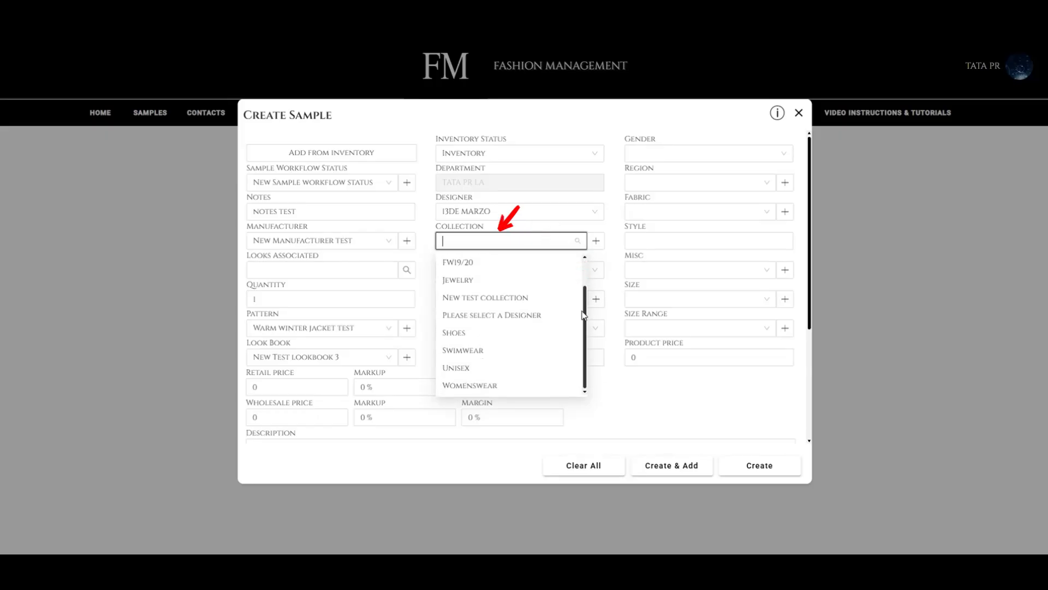
click(503, 297)
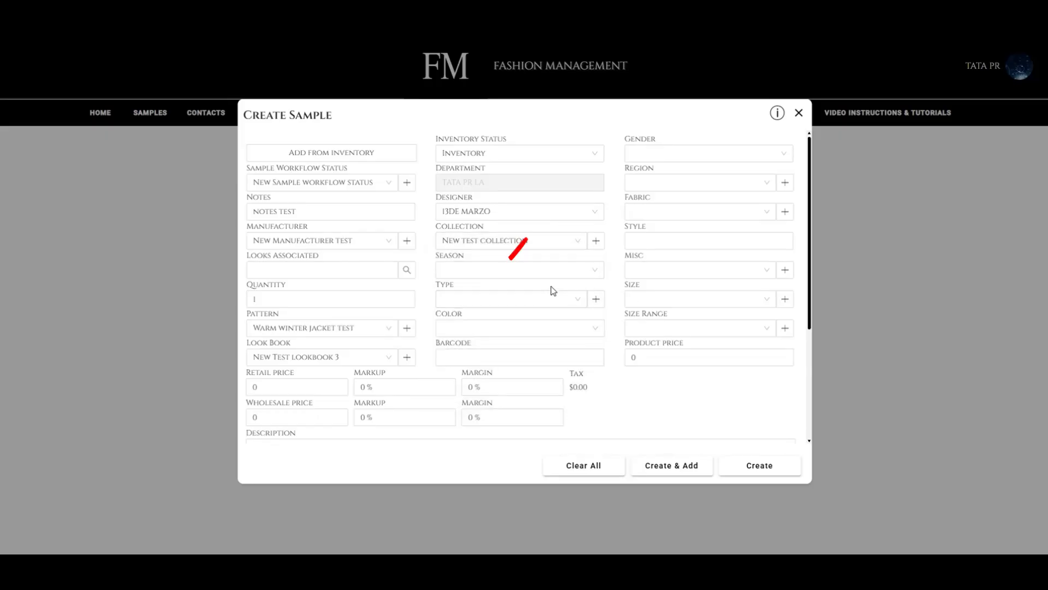
click(551, 269)
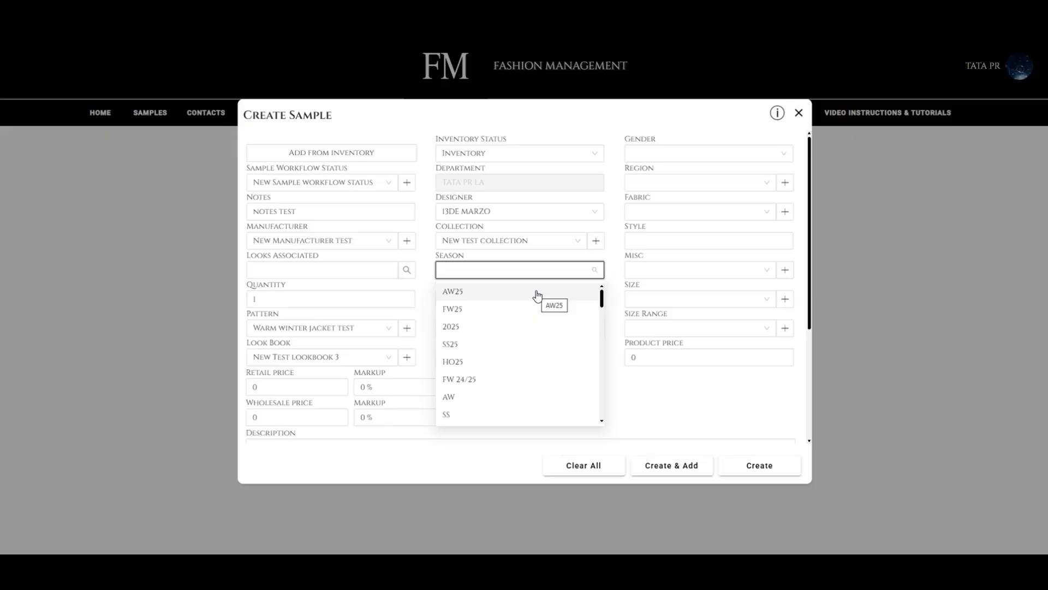
click(538, 292)
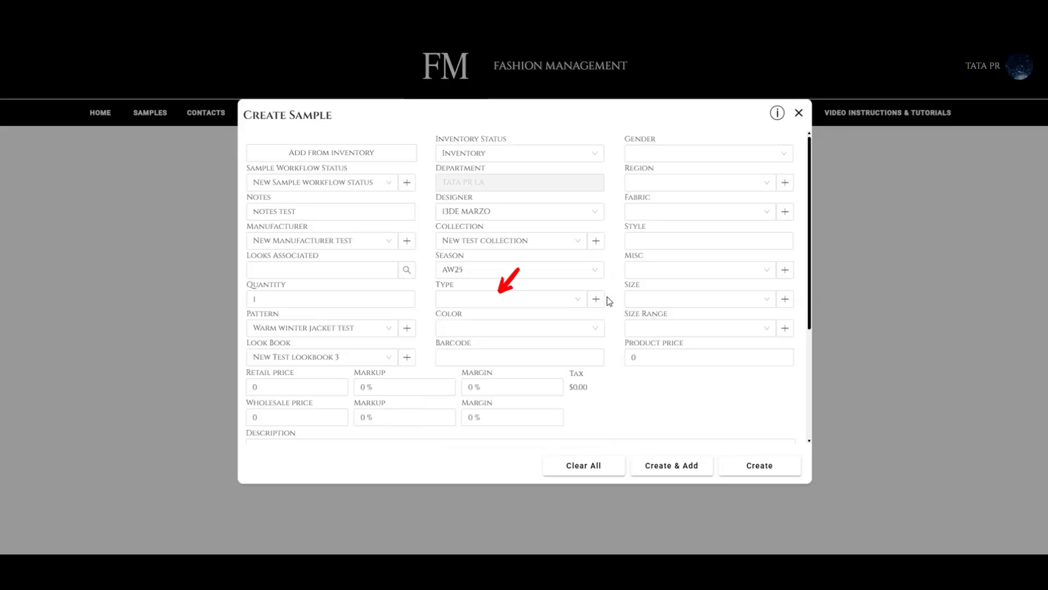
Step: Set the sample's type to Jacket and its color to Red
click(548, 297)
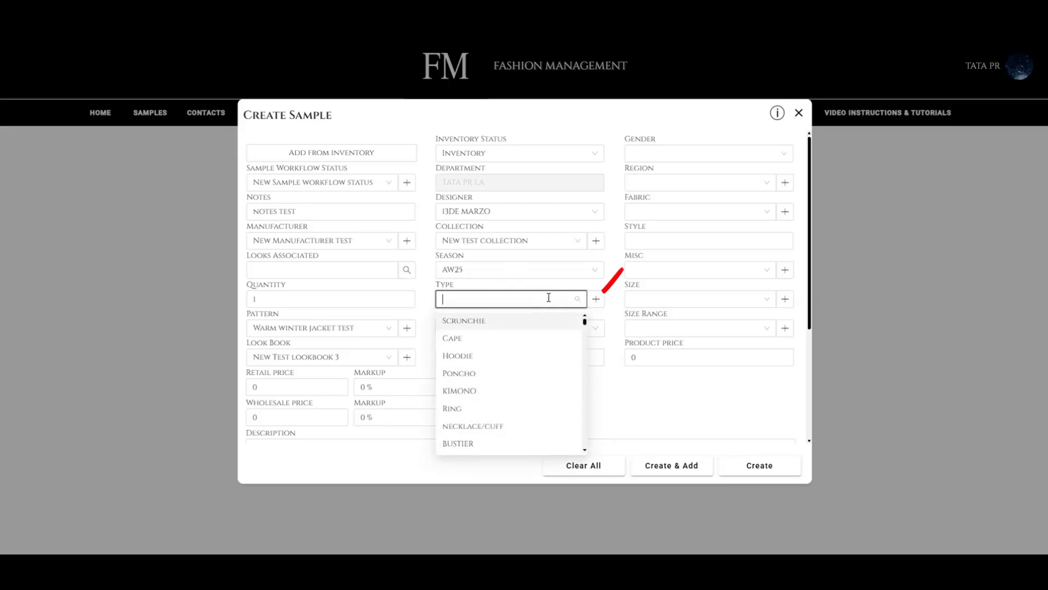
text(jac)
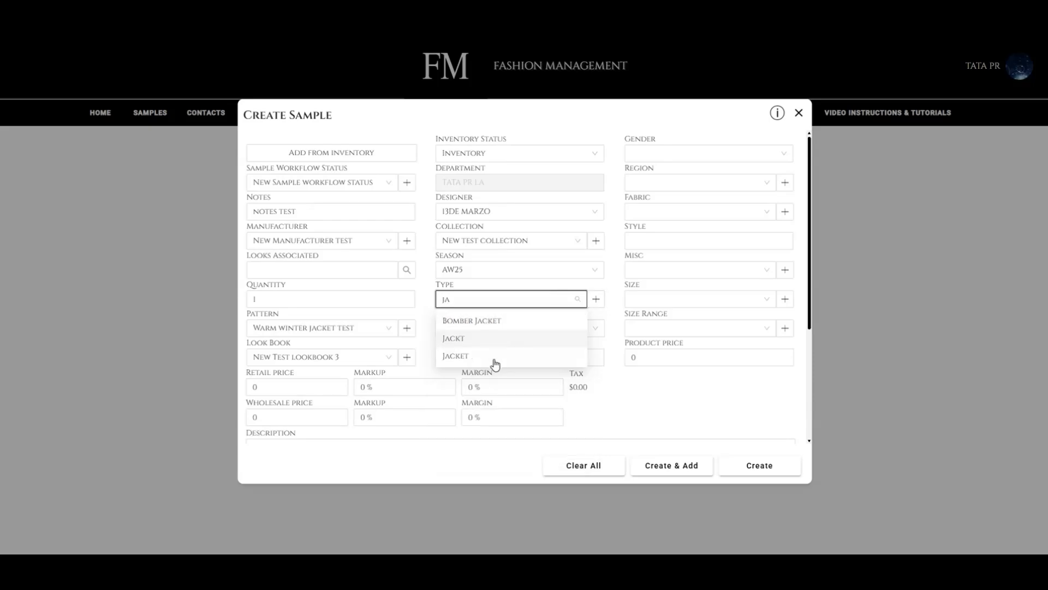
click(493, 356)
click(561, 328)
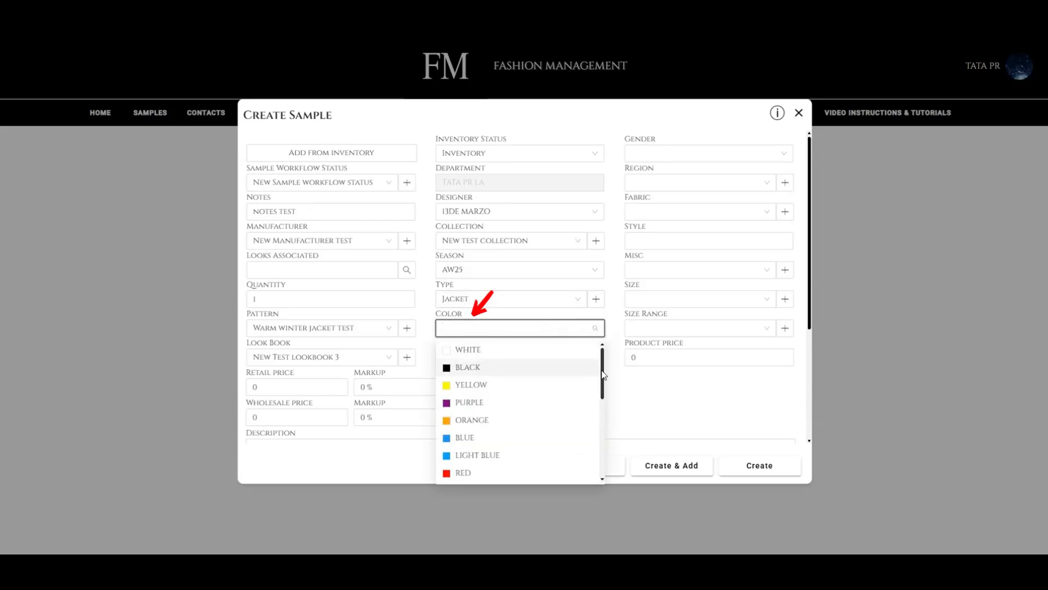
scroll(609, 414, down, 2)
click(527, 361)
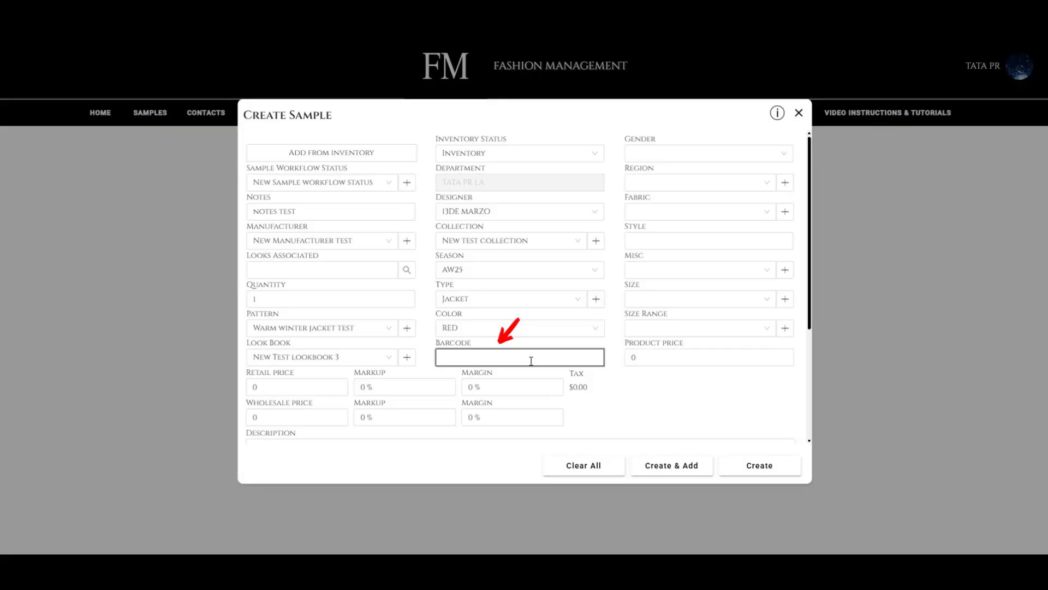
text(100077776622)
click(661, 380)
click(749, 152)
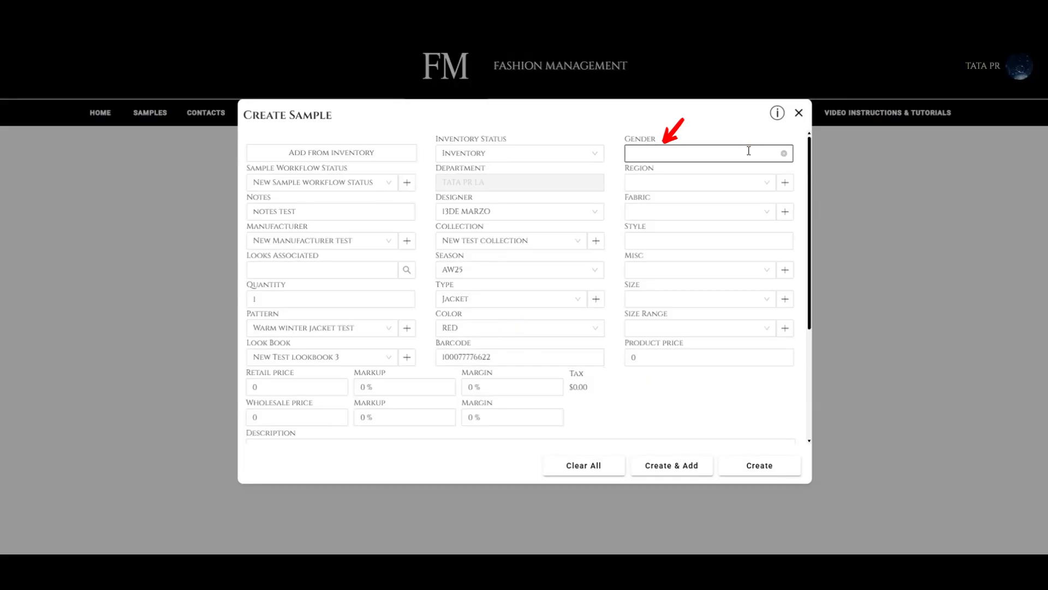
Step: Set the sample's region to NYC and its fabric to Cottton
click(730, 182)
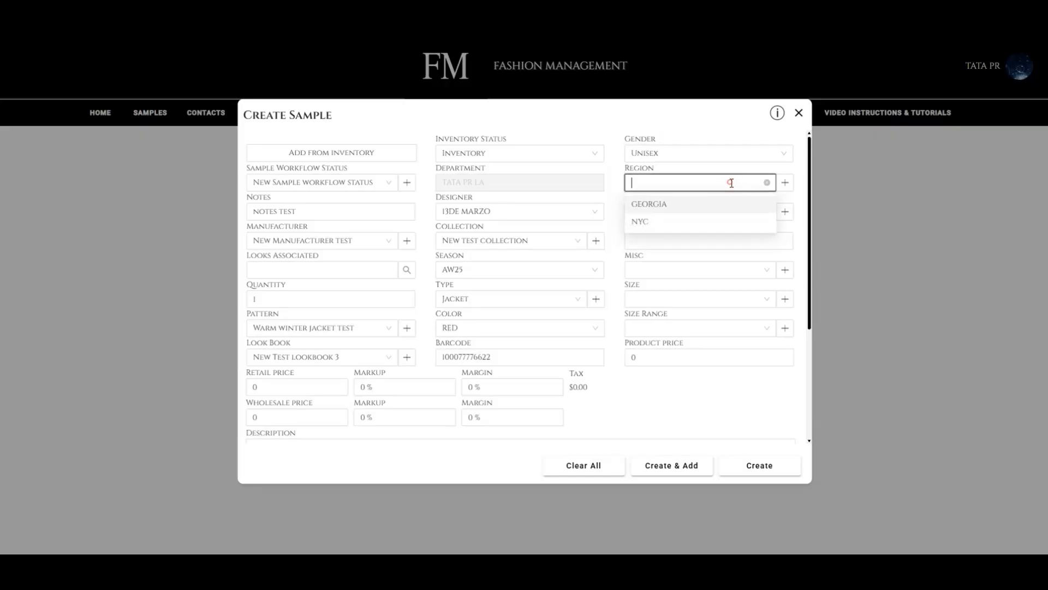
click(798, 183)
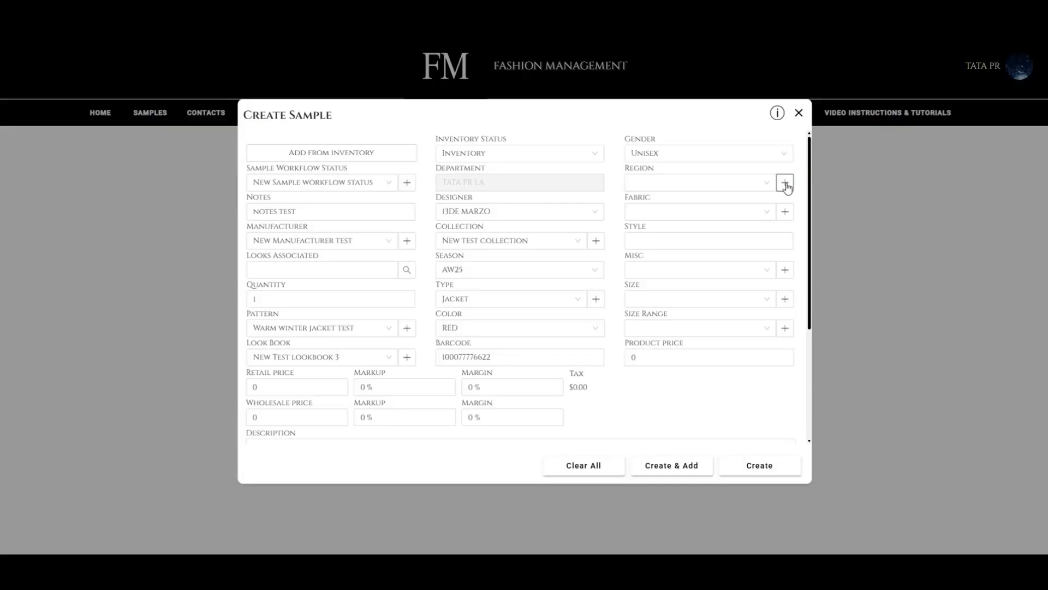
click(711, 212)
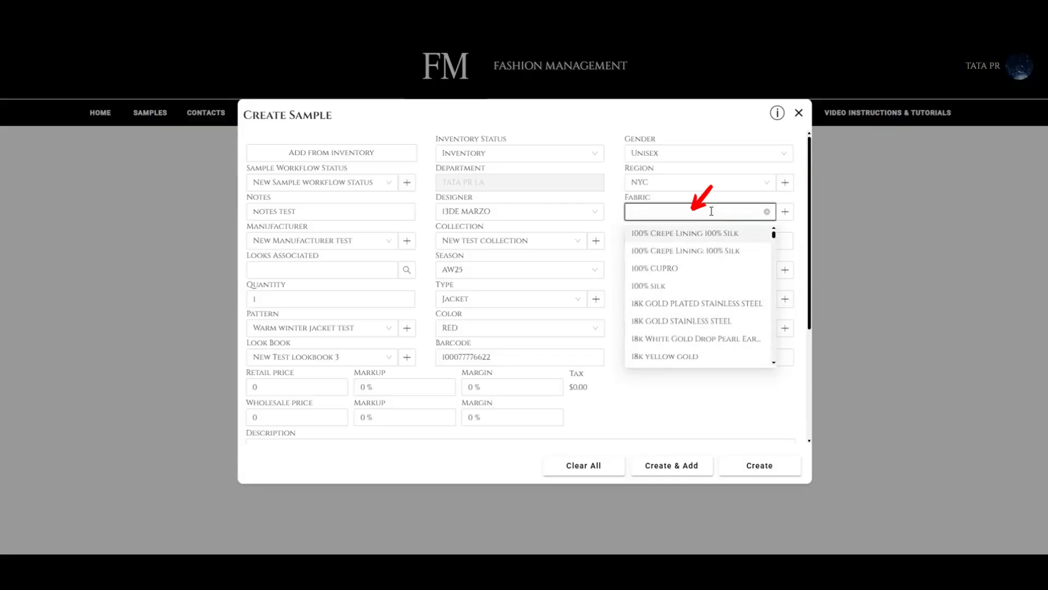
click(732, 200)
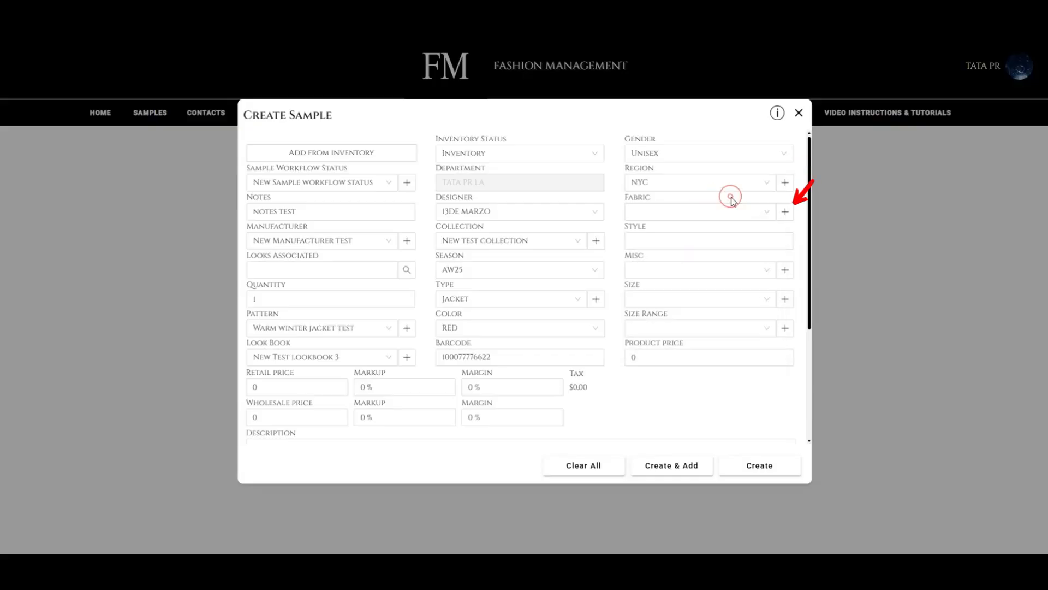
click(785, 212)
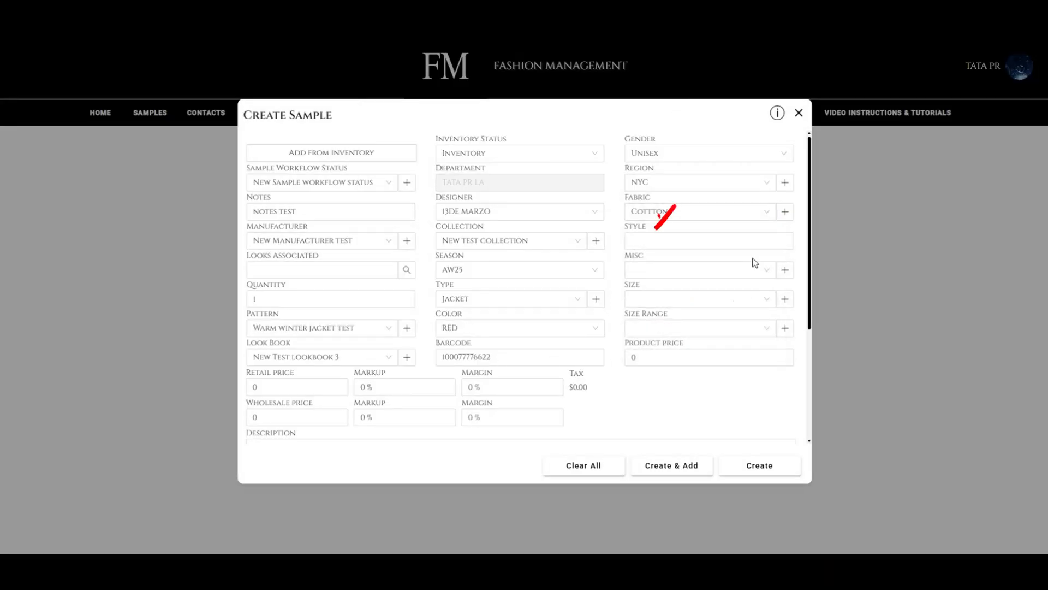
Step: Enter "Style" as the sample's style and set its misc value to OIU
click(688, 240)
text(Style)
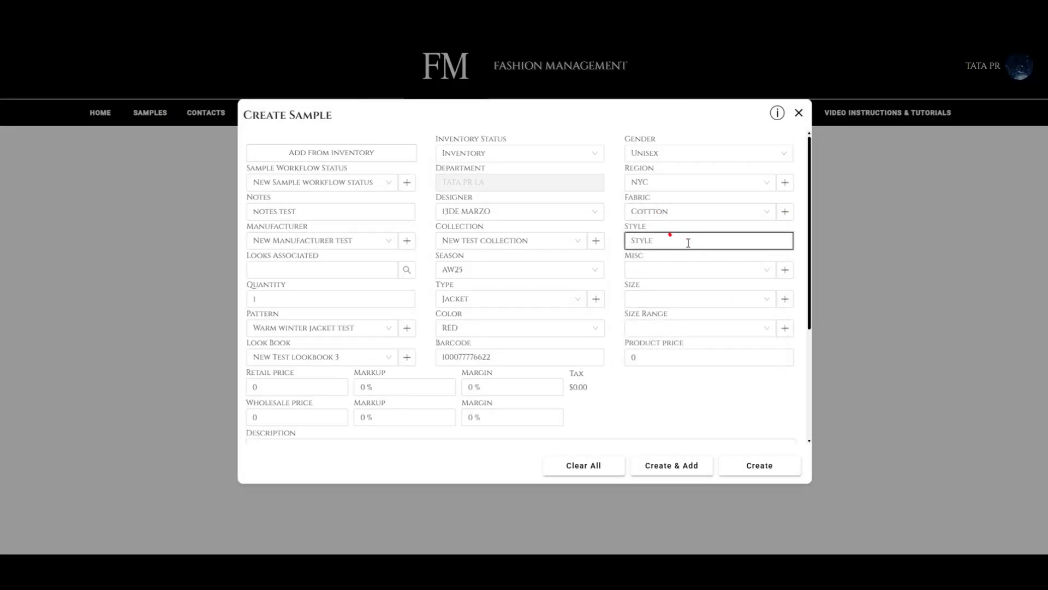
click(694, 271)
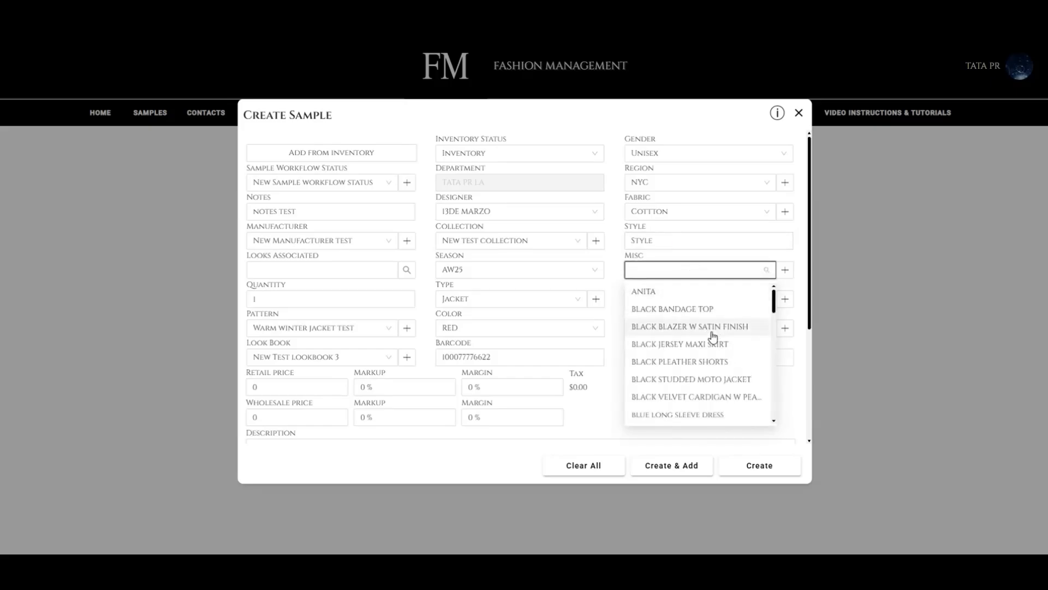
scroll(714, 334, down, 5)
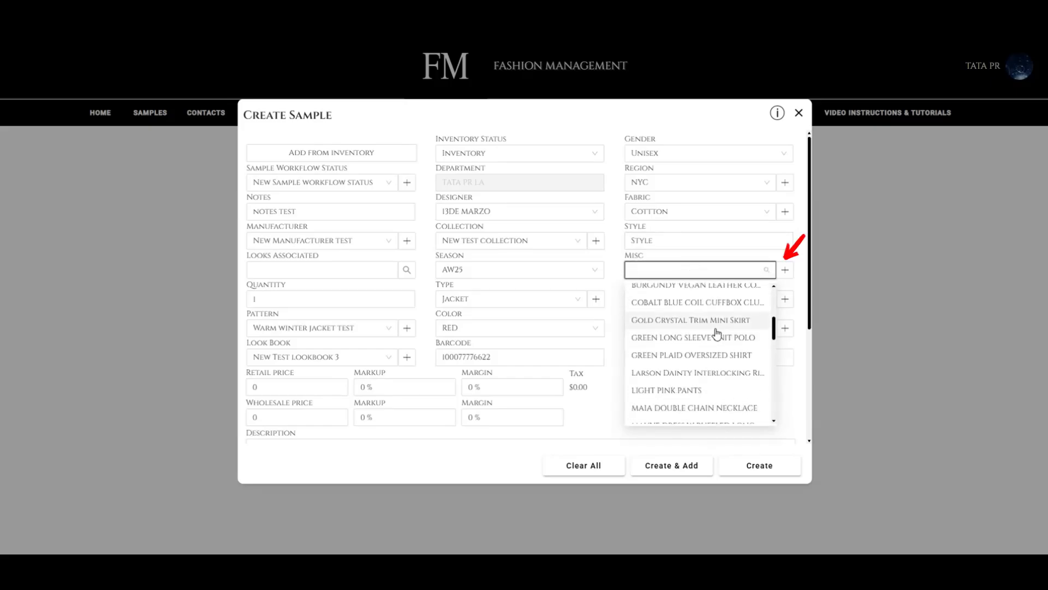
click(786, 271)
click(730, 329)
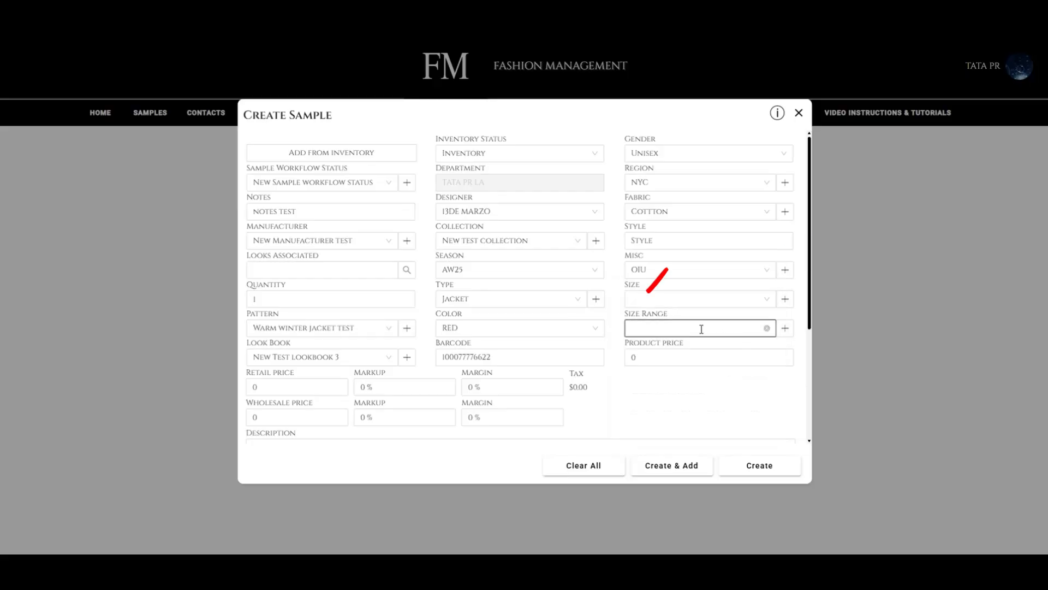
Step: Set the sample's size to 41 and its size range to 39-41 test2
click(721, 299)
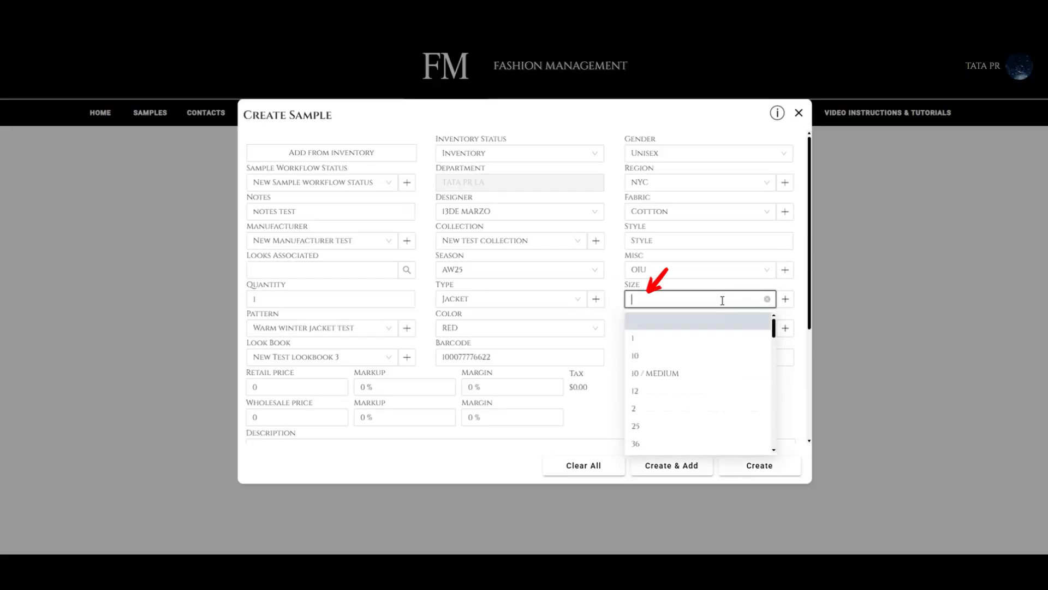
scroll(744, 358, down, 2)
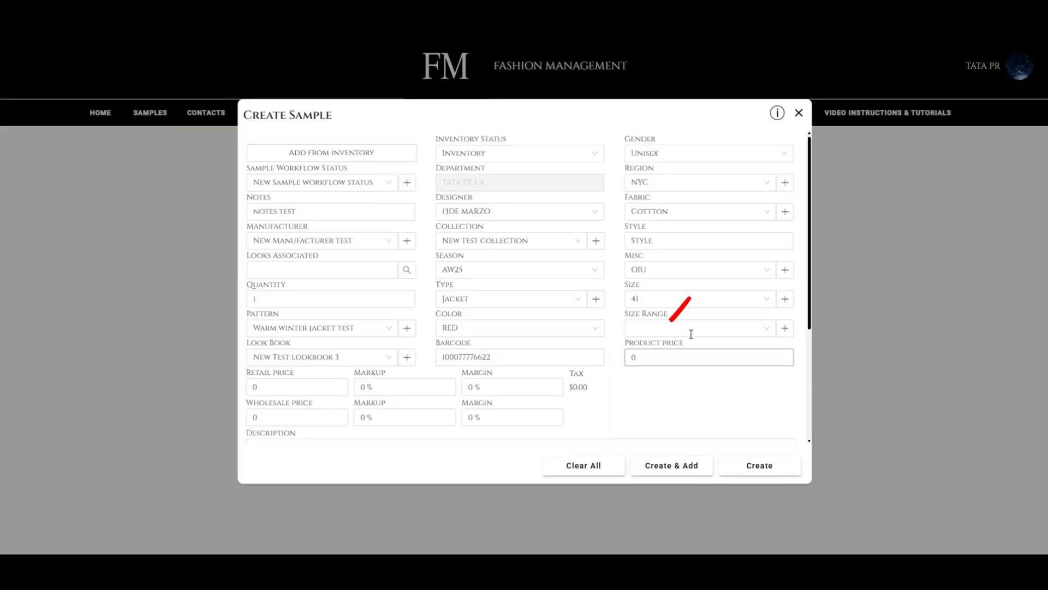
click(690, 329)
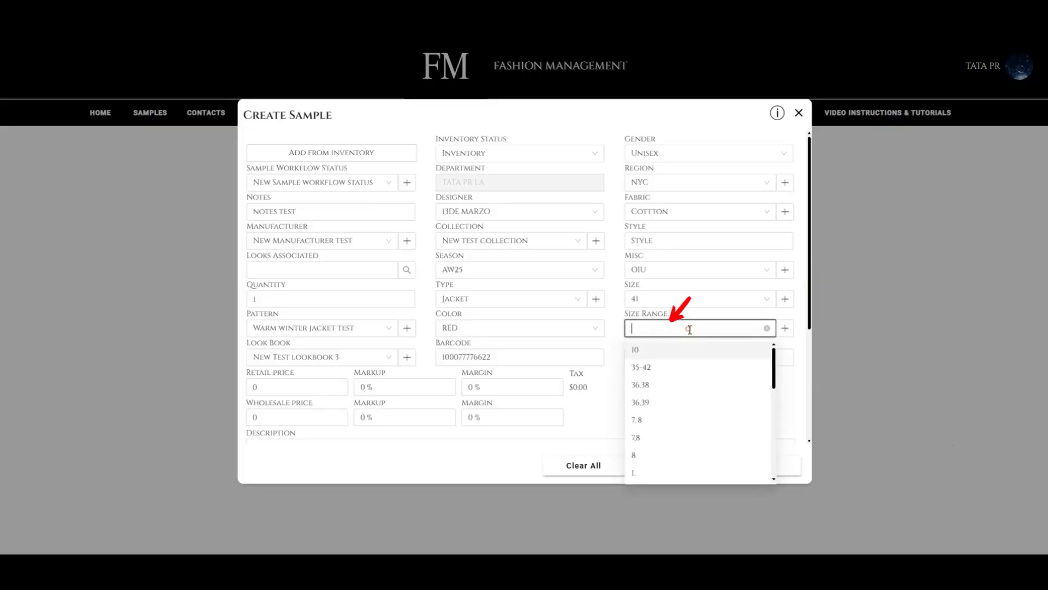
scroll(723, 407, down, 4)
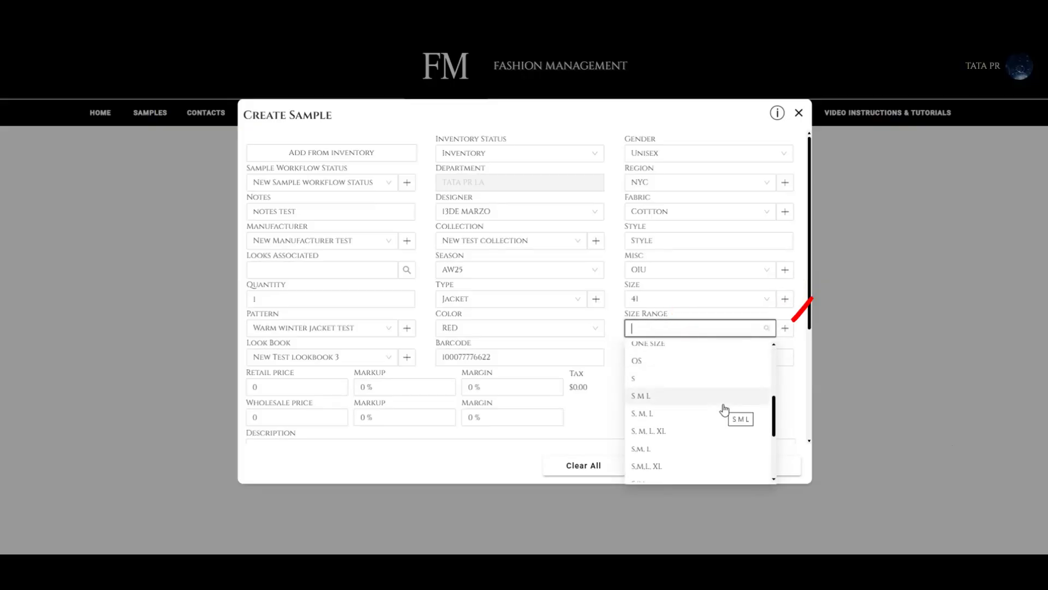
scroll(725, 410, down, 3)
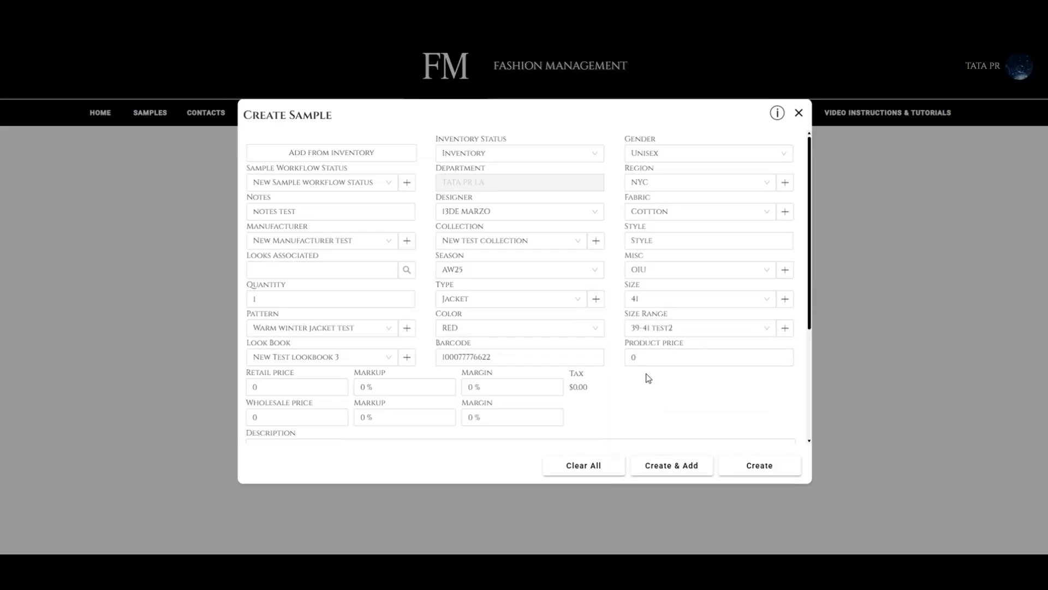
Step: Set the sample's product price to 200 and its retail price to 400
click(633, 357)
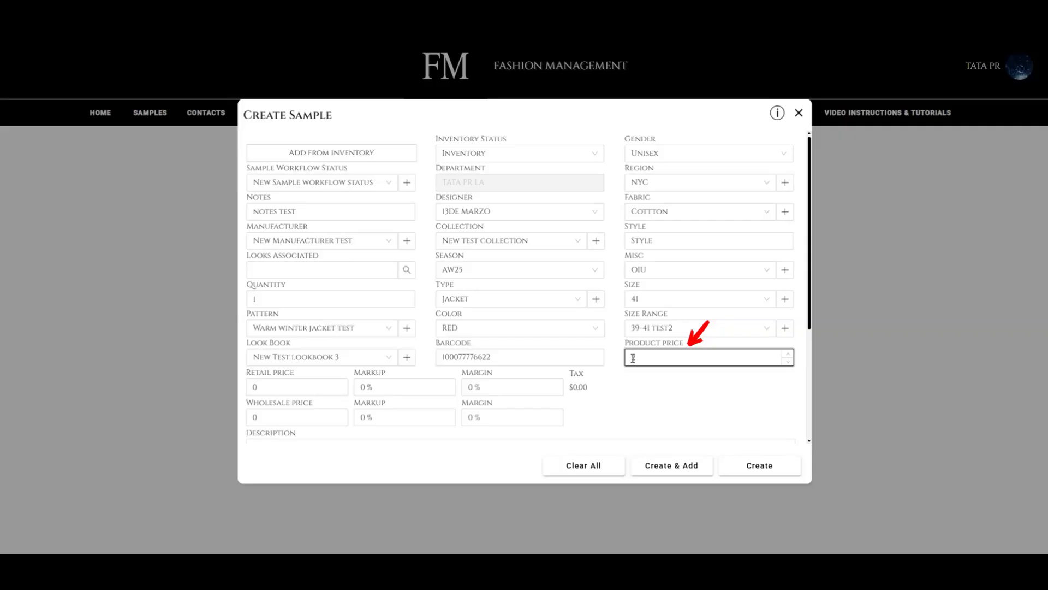
text(100)
click(634, 406)
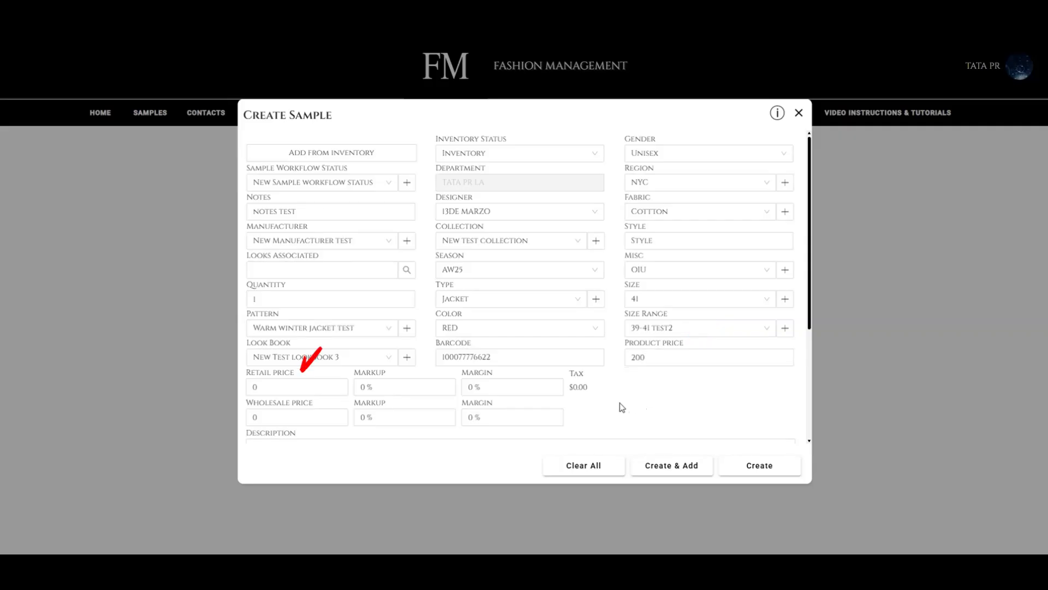
click(267, 387)
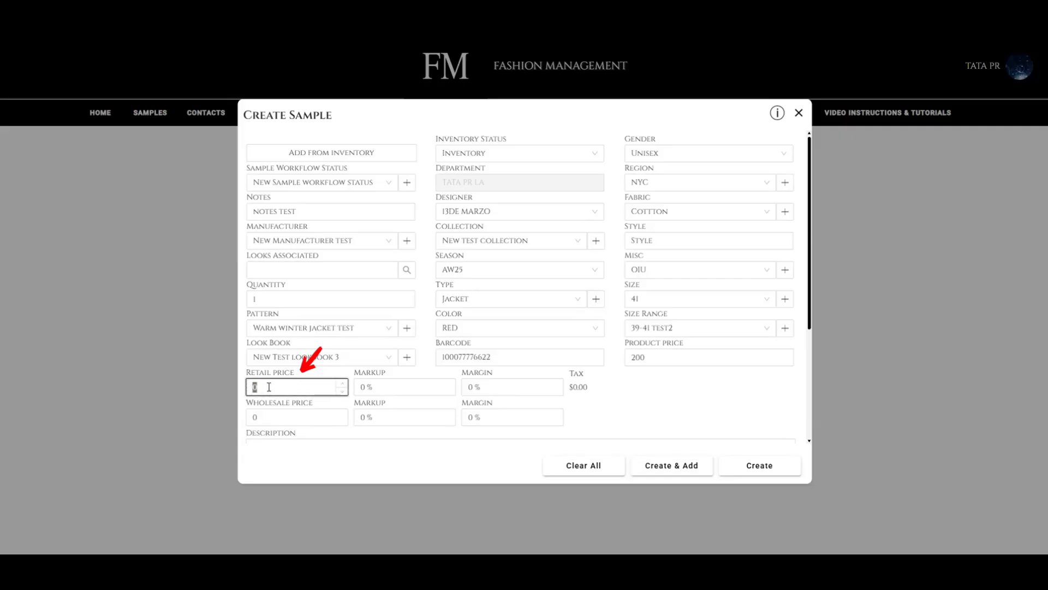
text(400)
click(587, 416)
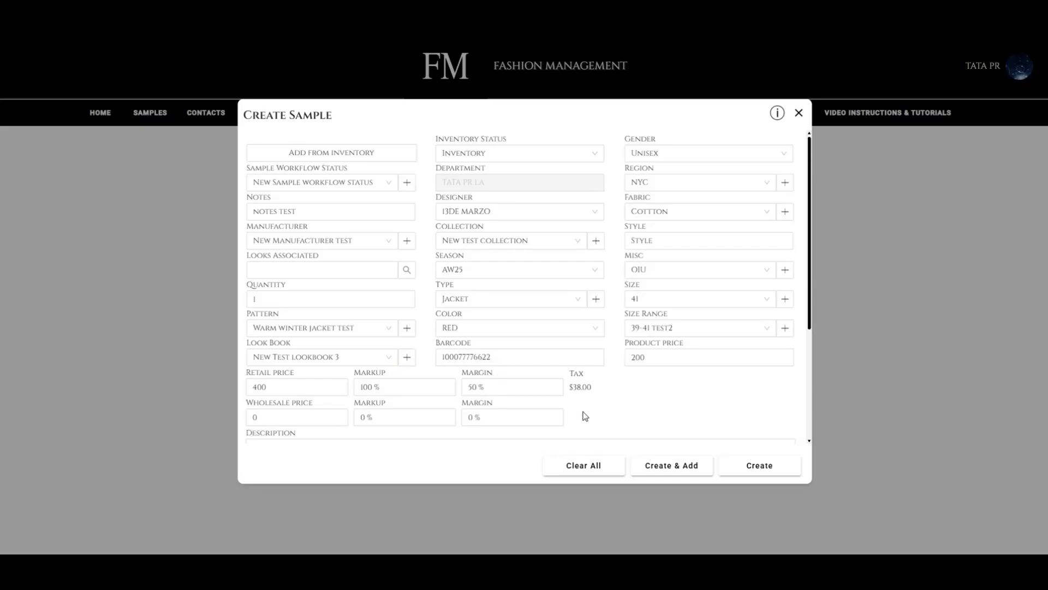
Step: Set the sample's wholesale price to 800
click(263, 418)
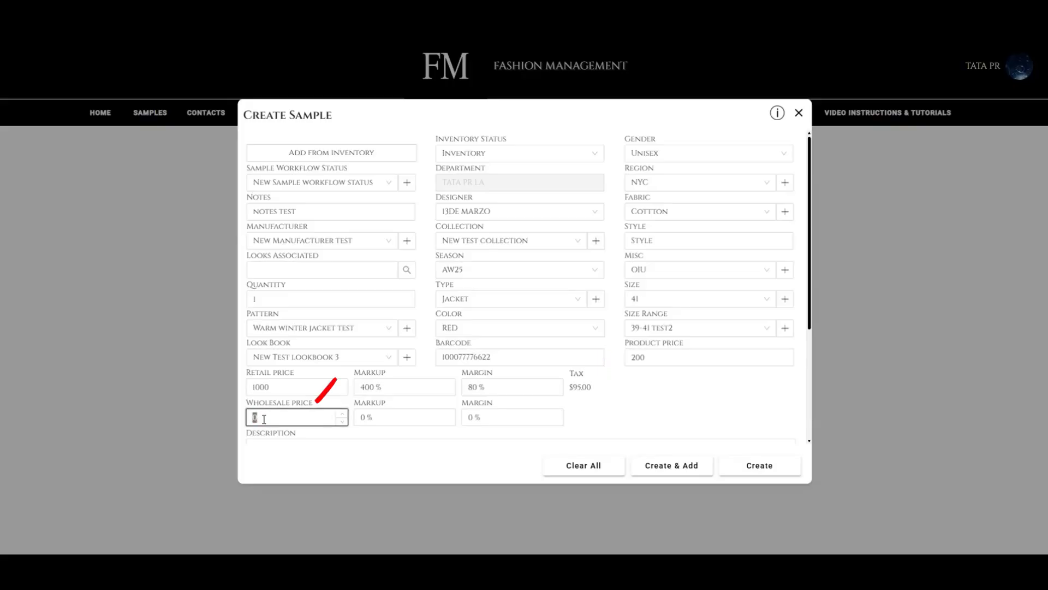
text(800)
click(609, 426)
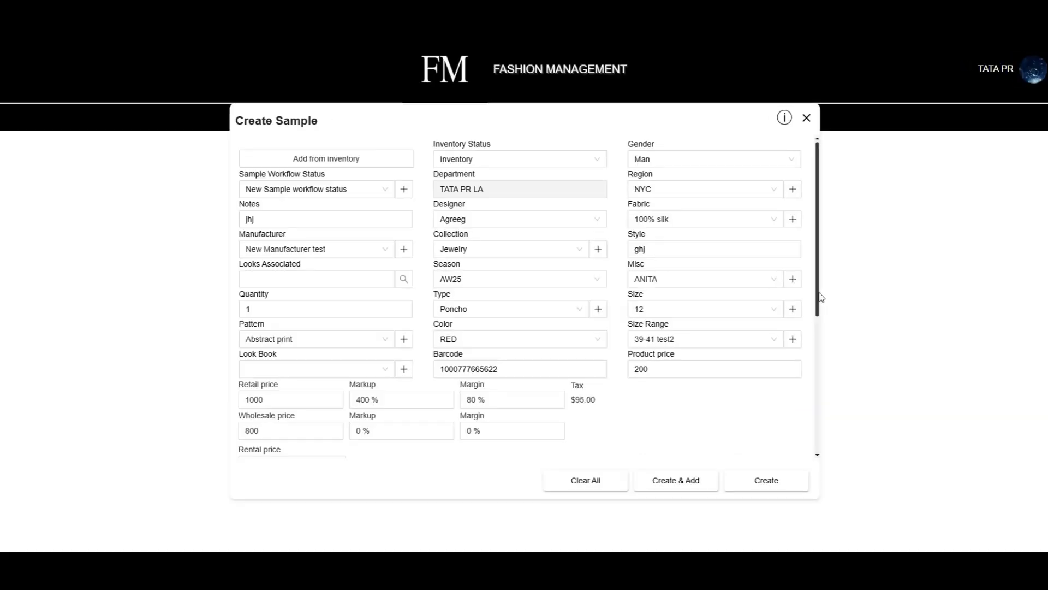
Step: Set the sample's rental price to 50 and toggle its Fitting Fee and For rent options
drag(817, 292, 829, 459)
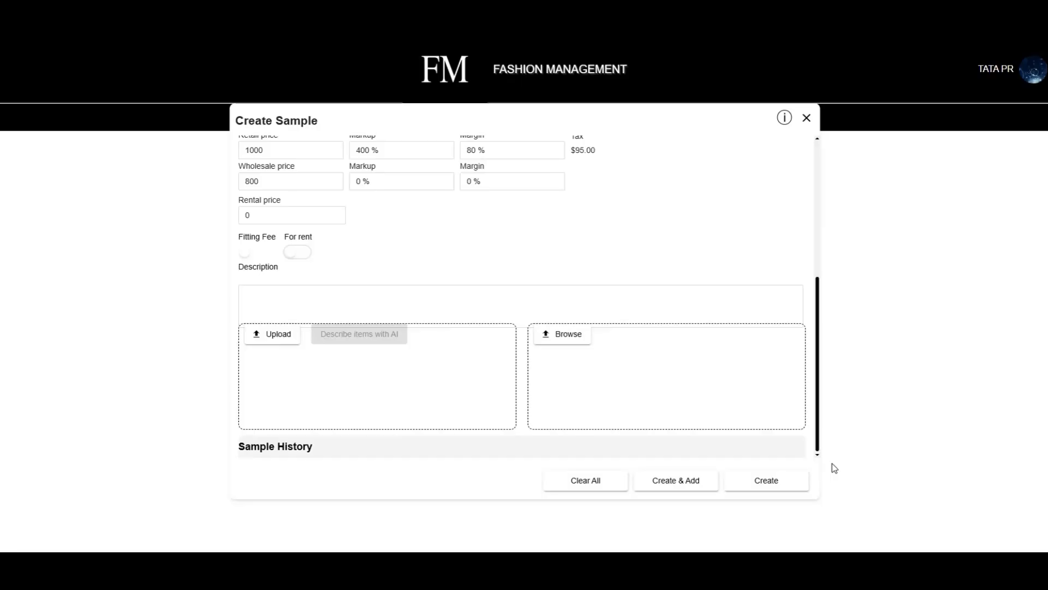
click(243, 215)
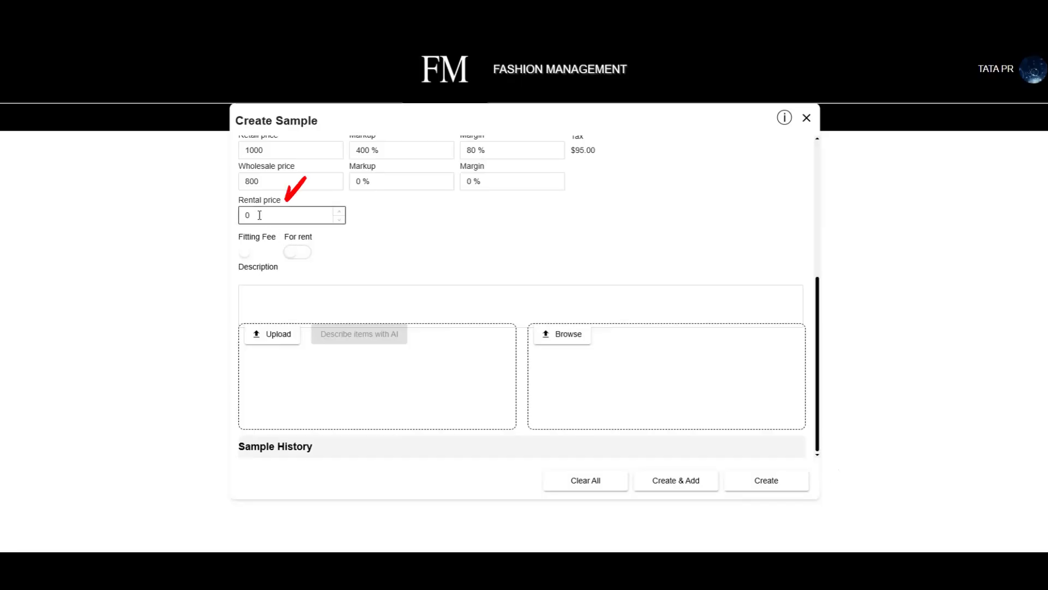
text(5)
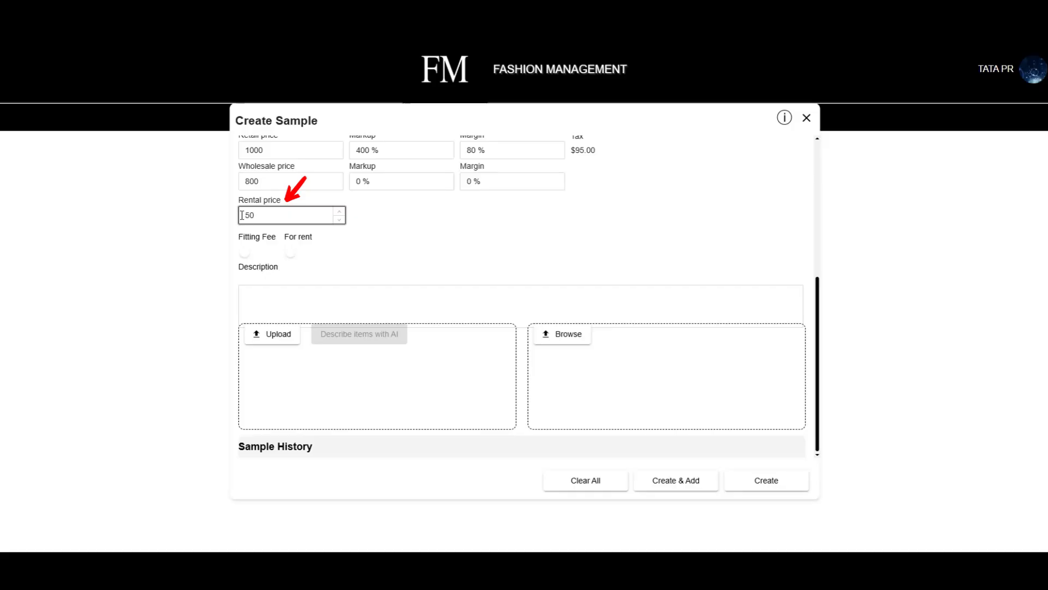
text(0)
click(374, 251)
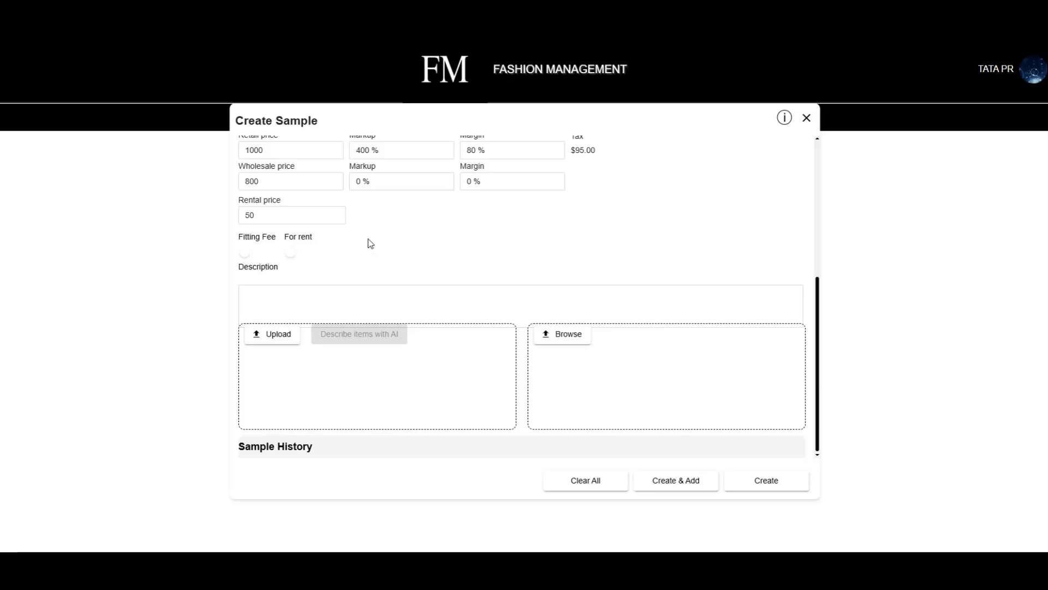
click(251, 253)
click(295, 256)
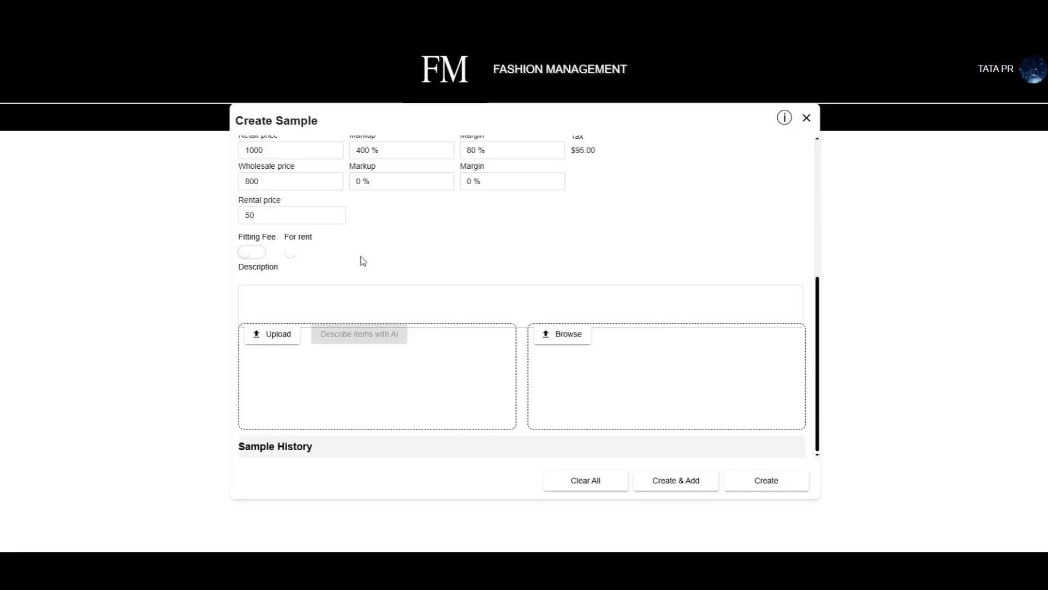
Step: Enter "Description text" as the sample's description
click(248, 292)
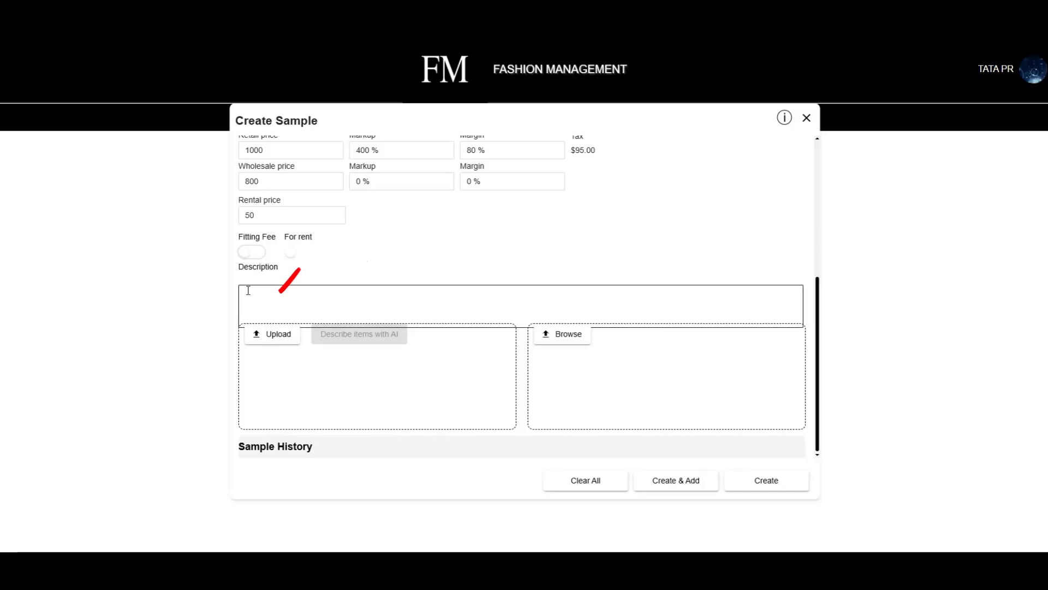
text(Desc)
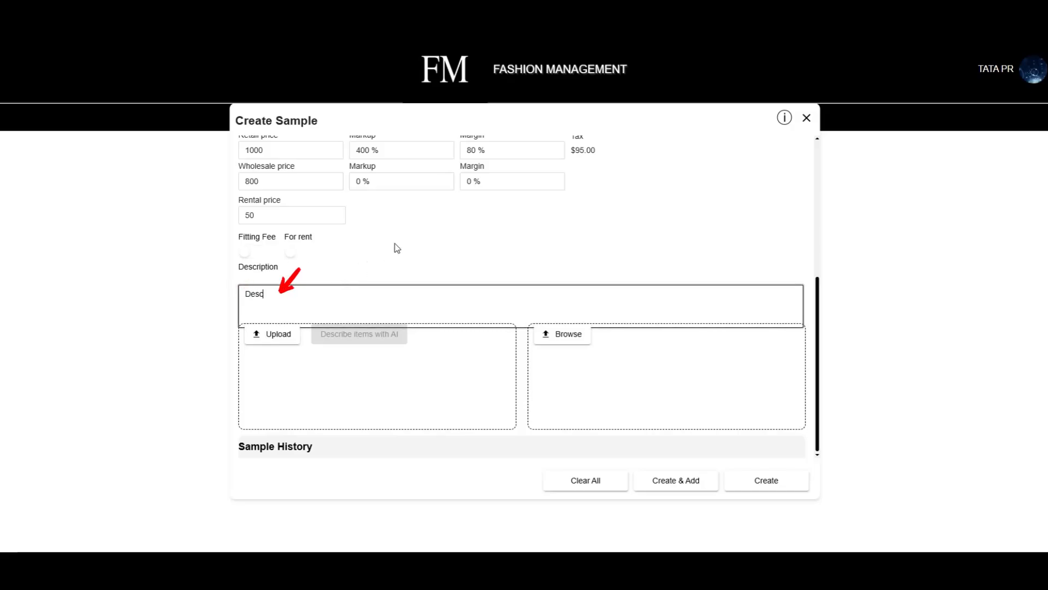
text(ription)
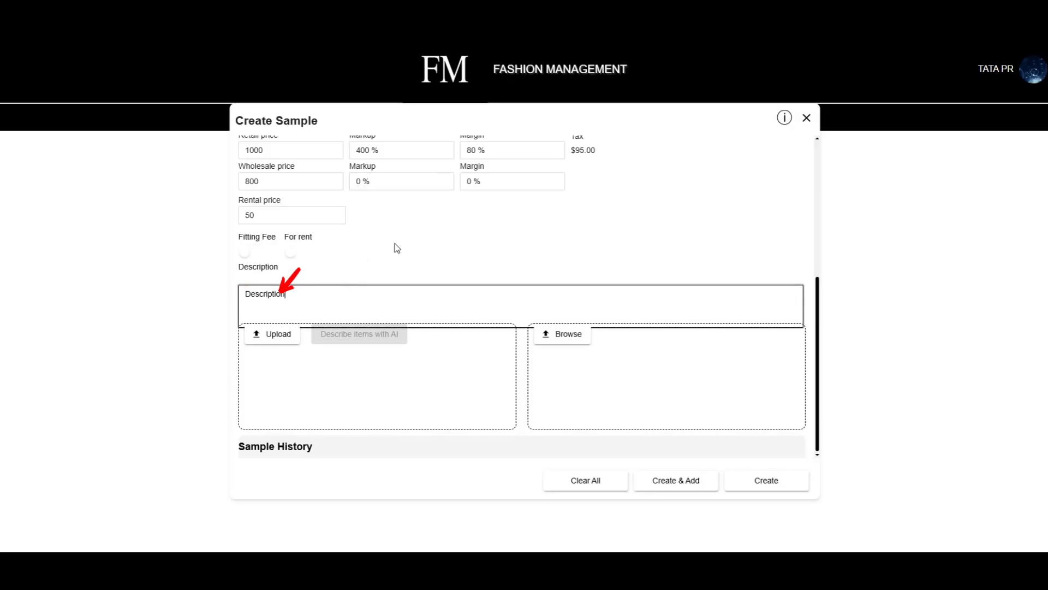
text( text)
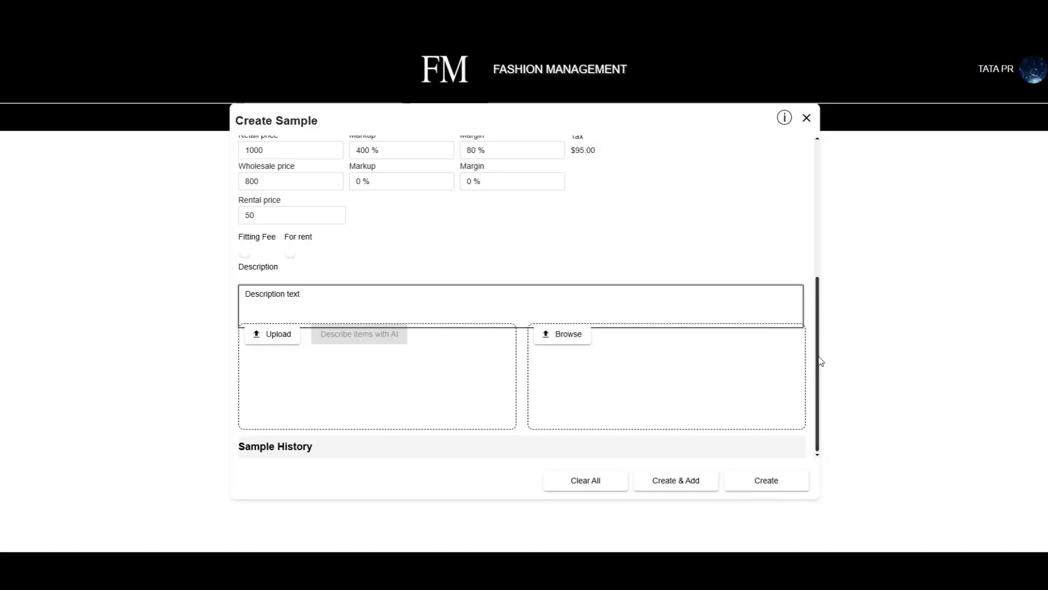
Step: Assign the sample to the MARIA KOKHIA SS25 look book
drag(820, 360, 813, 264)
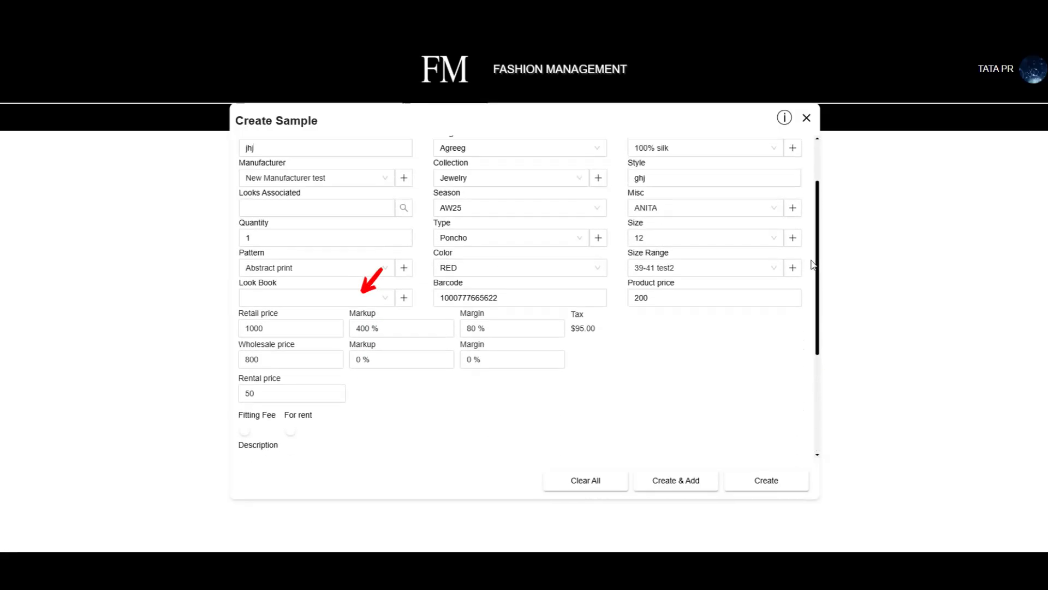
click(371, 298)
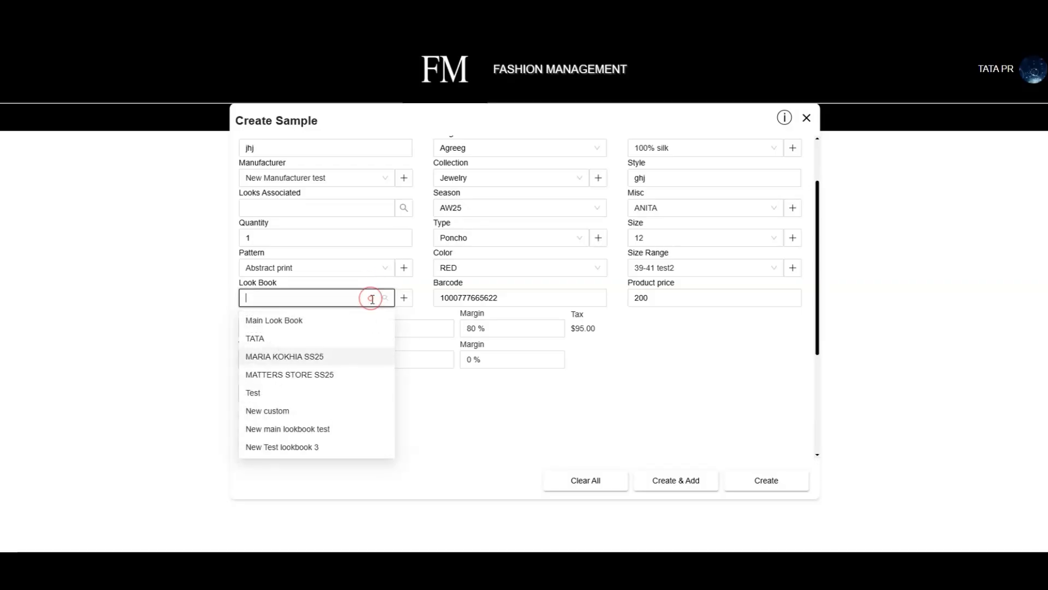
click(290, 355)
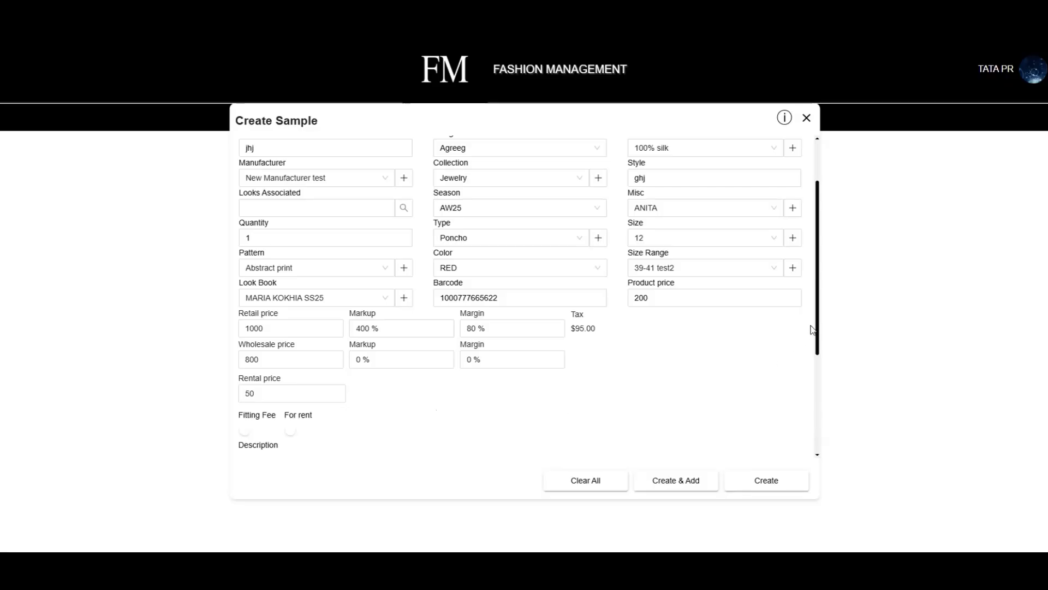
Step: Add the blue-shirt, sleeveless dress and black leather jacket images from designer MARIA KOKHIA's look books to the sample
drag(818, 331, 809, 455)
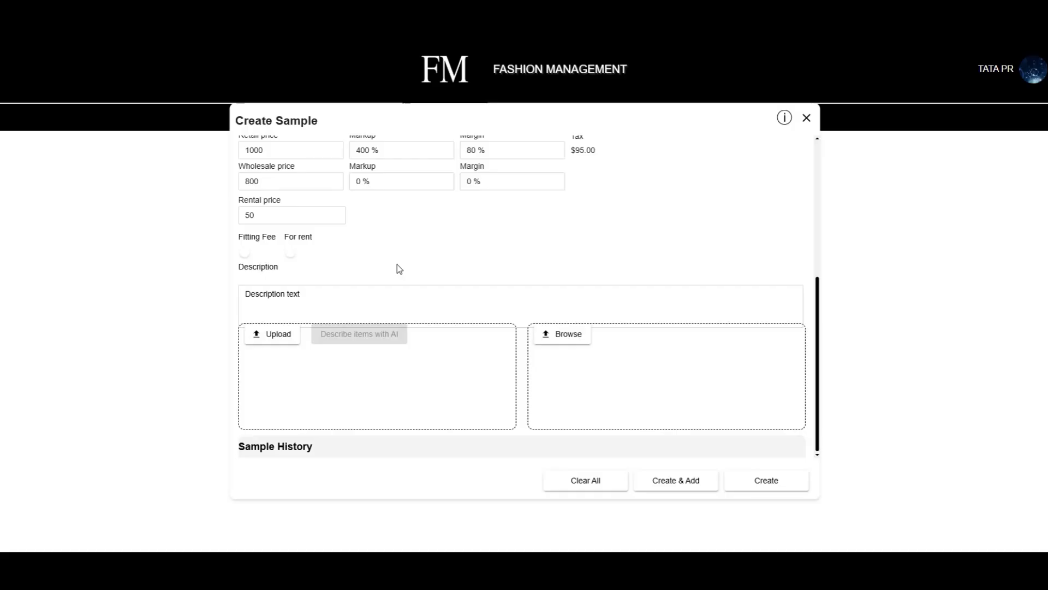
click(271, 334)
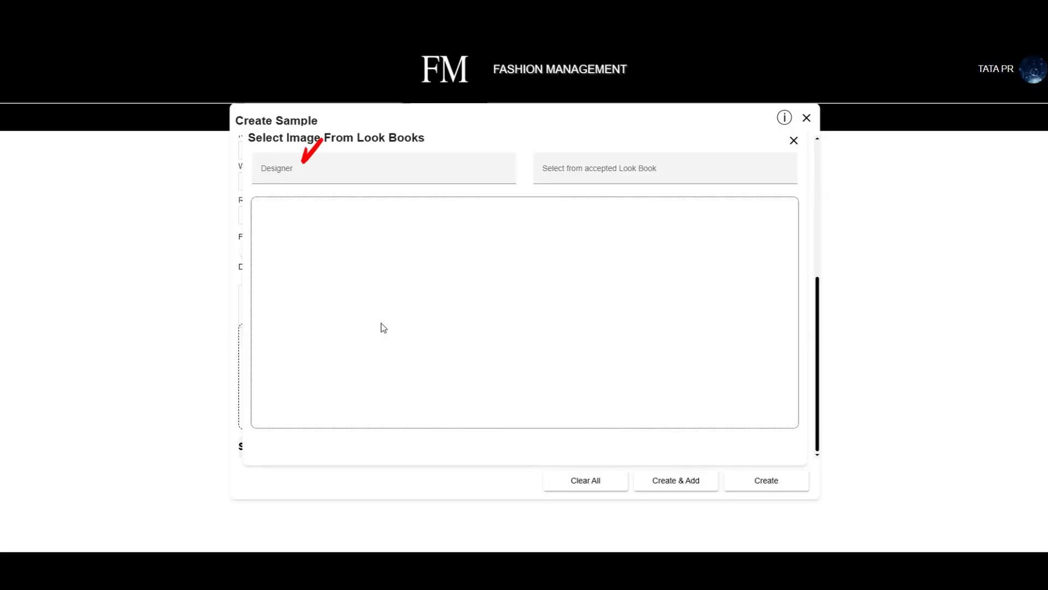
click(334, 166)
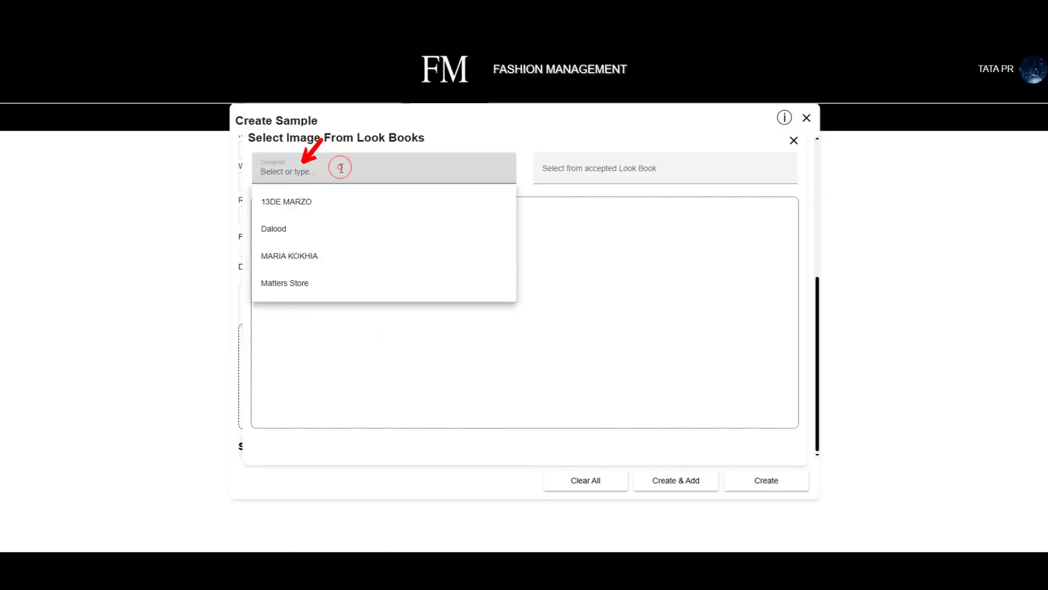
click(307, 254)
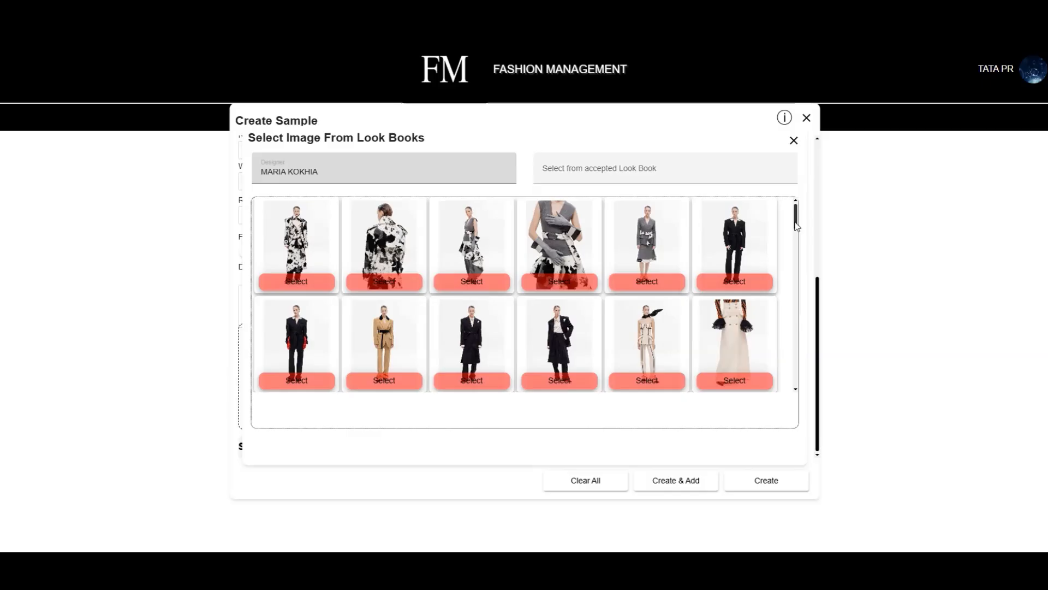
drag(795, 219, 796, 304)
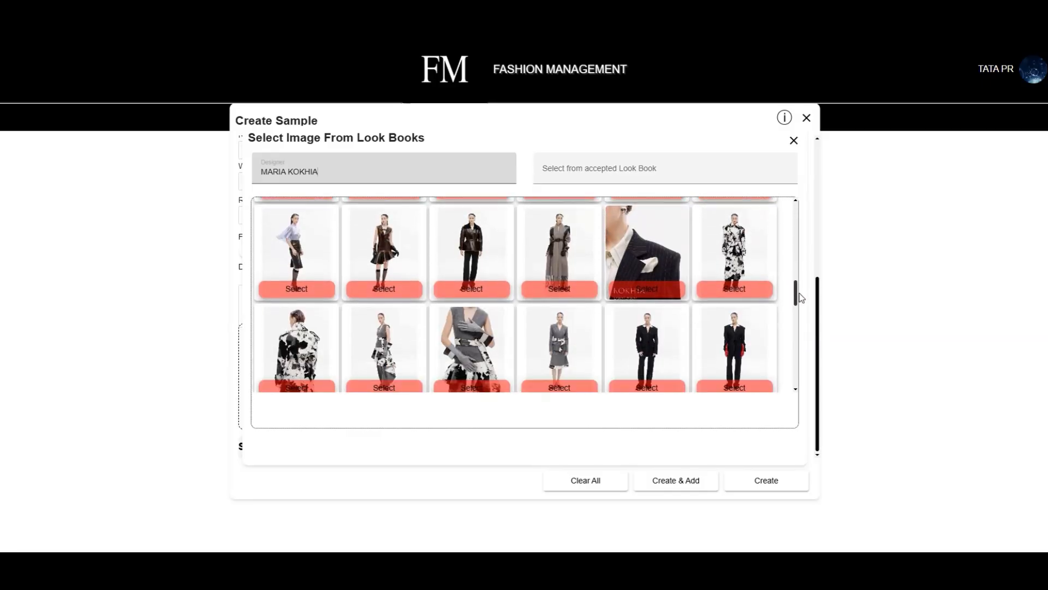
click(298, 293)
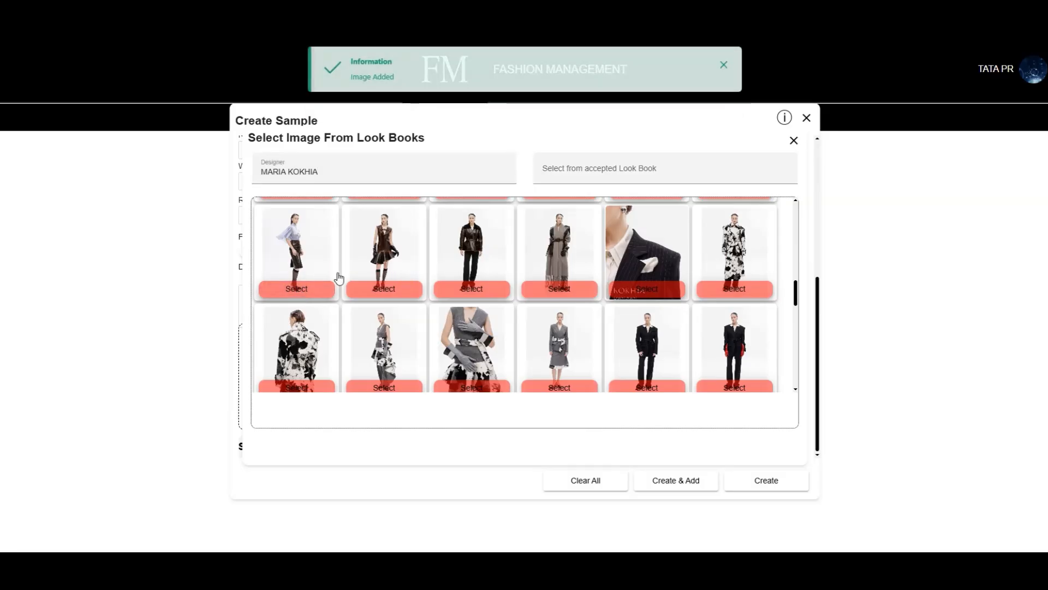
click(402, 293)
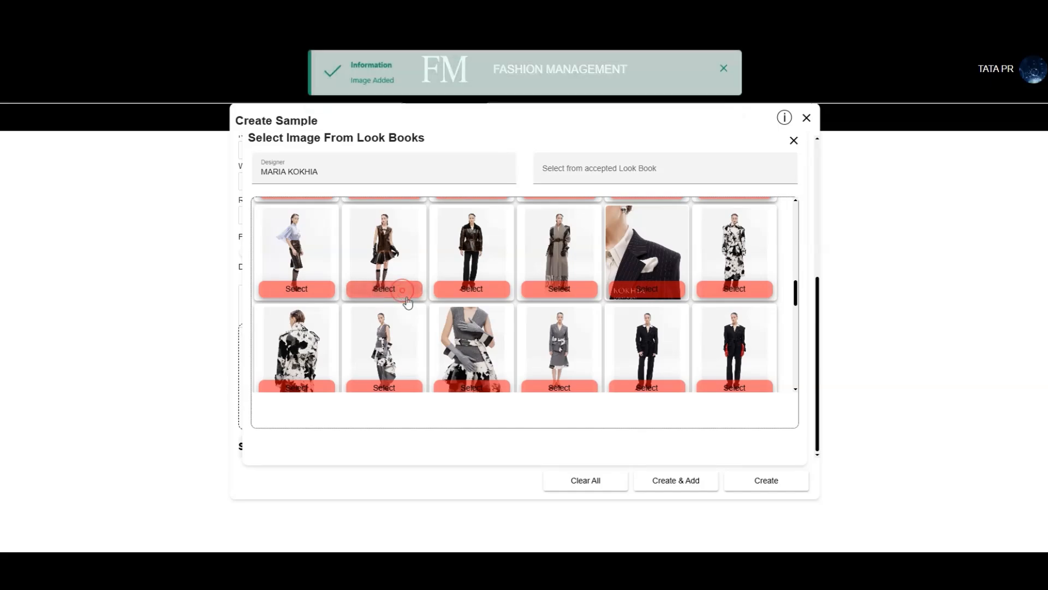
click(491, 292)
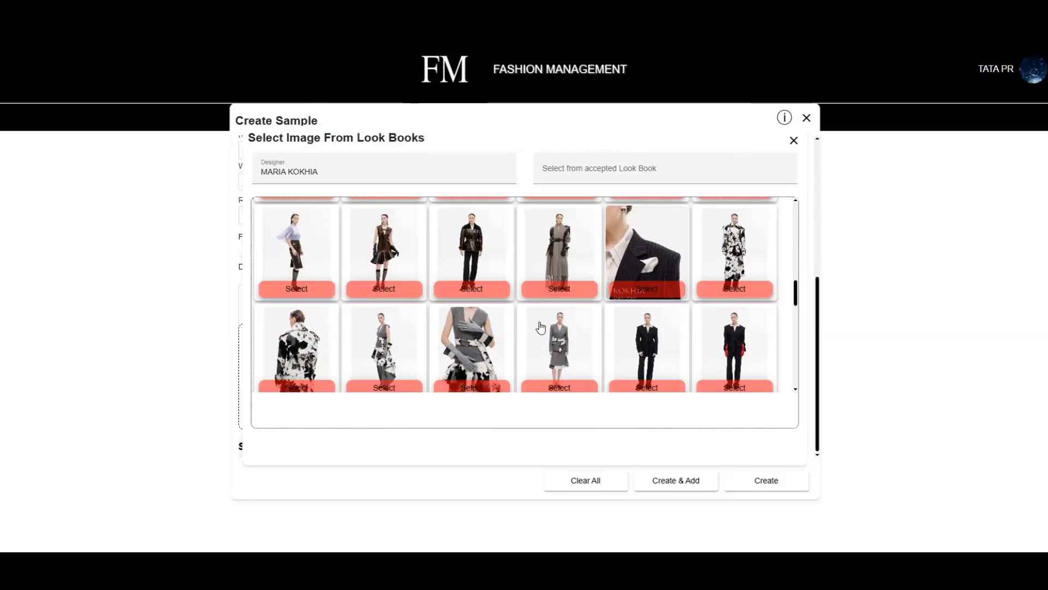
Step: Switch the look book image designer to Dalood, add the black strapless trouser look, and close the image selection
click(466, 169)
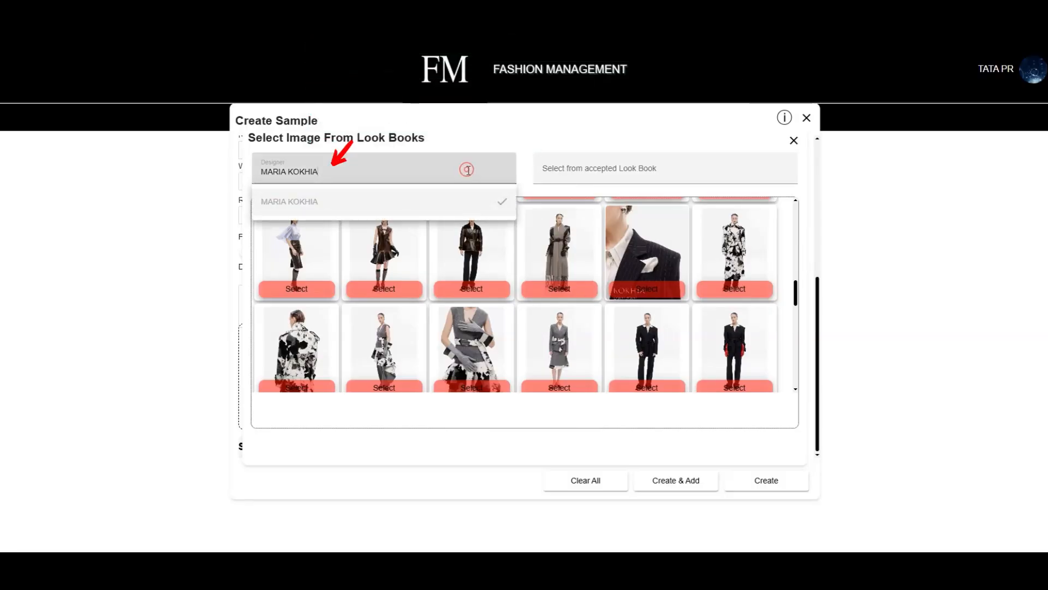
drag(320, 173, 243, 178)
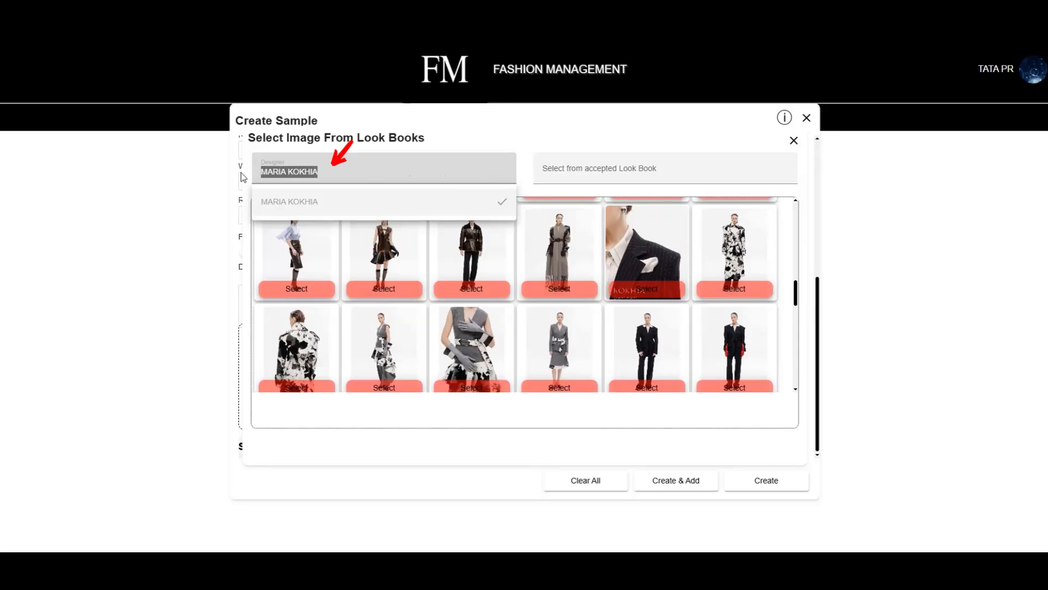
key(BackSpace)
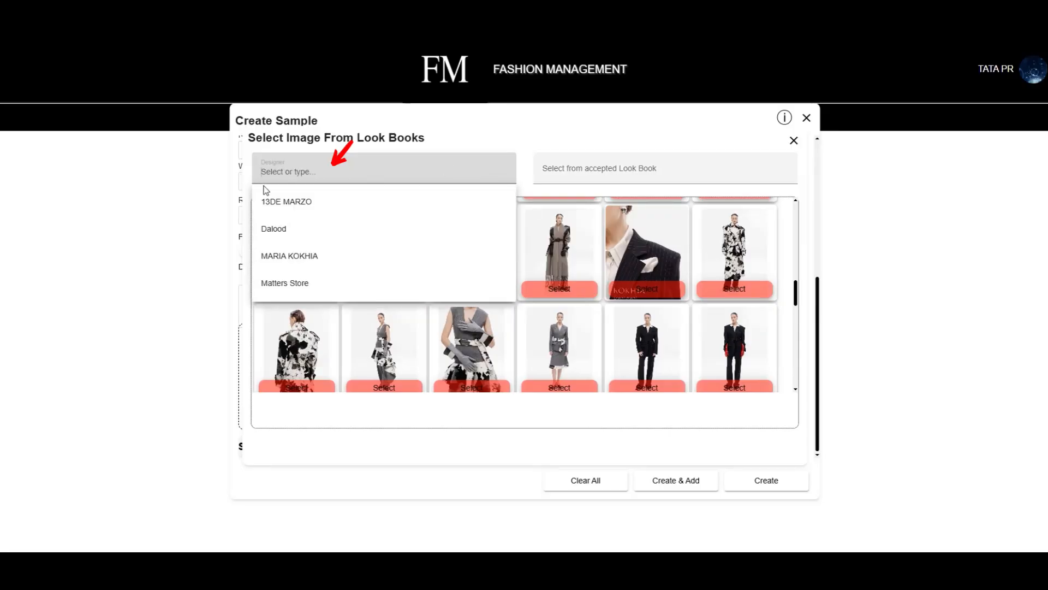
click(284, 229)
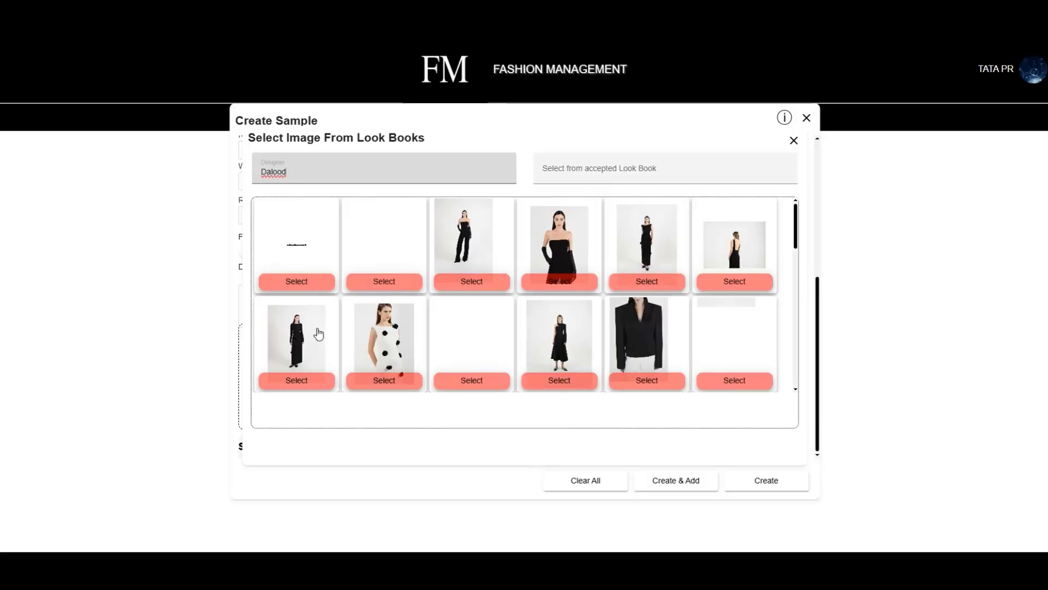
click(502, 286)
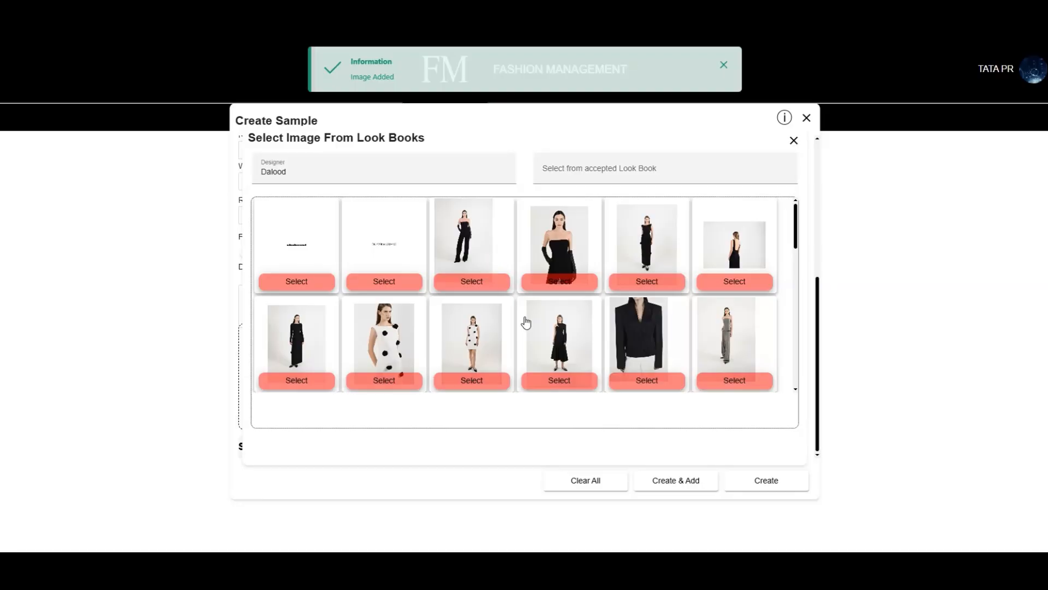
click(793, 142)
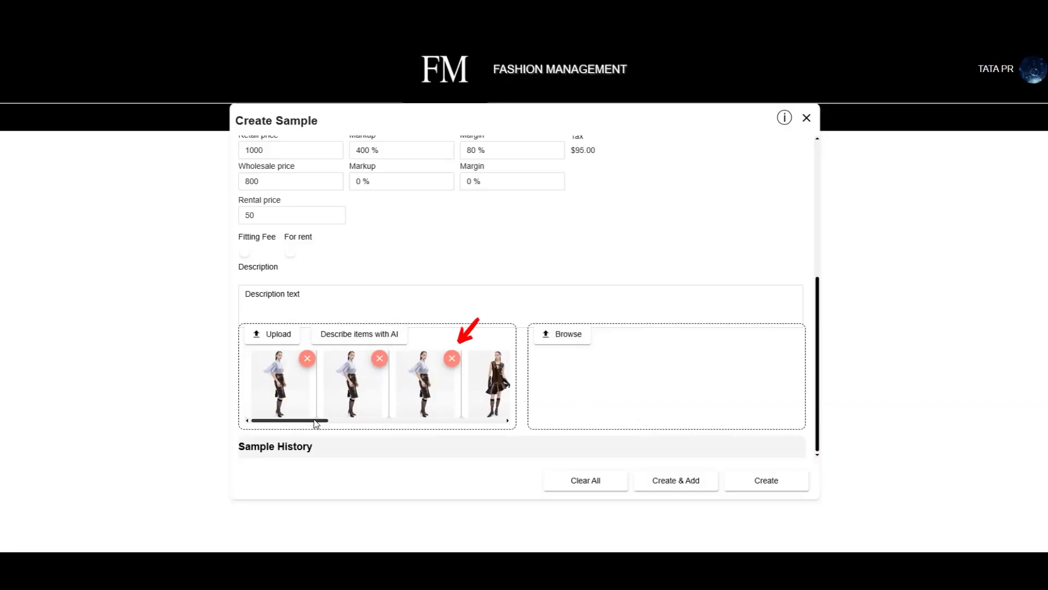
Step: Remove the added look book images from the sample, starting with the duplicate blue-shirt looks
mouse_move(316, 420)
mouse_down()
mouse_move(428, 426)
mouse_move(299, 426)
mouse_up()
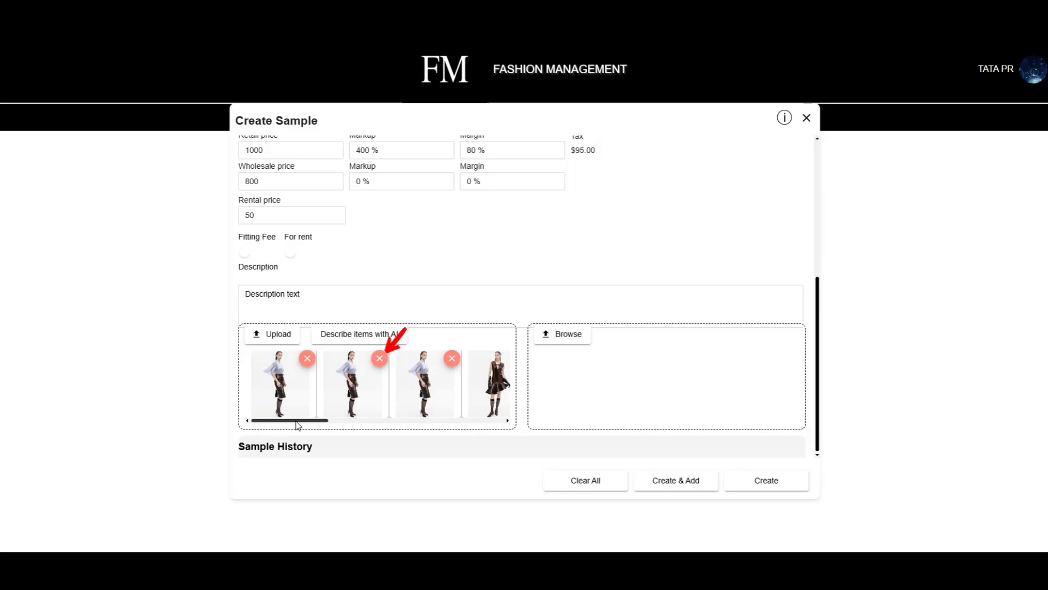
click(382, 364)
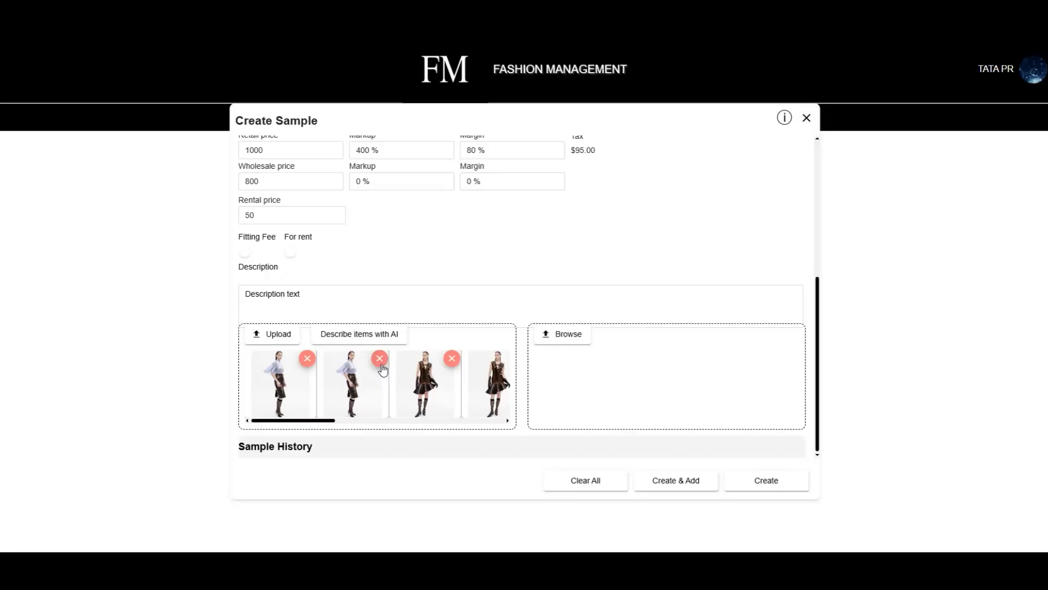
click(309, 363)
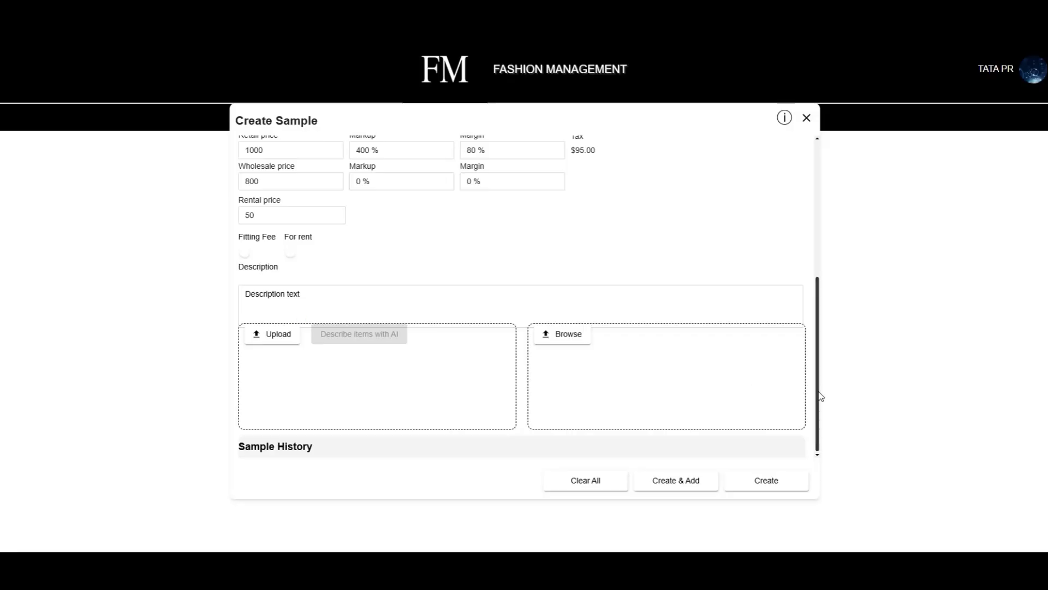
Step: Clear the MARIA KOKHIA SS25 look book selection from the sample
drag(817, 394, 818, 309)
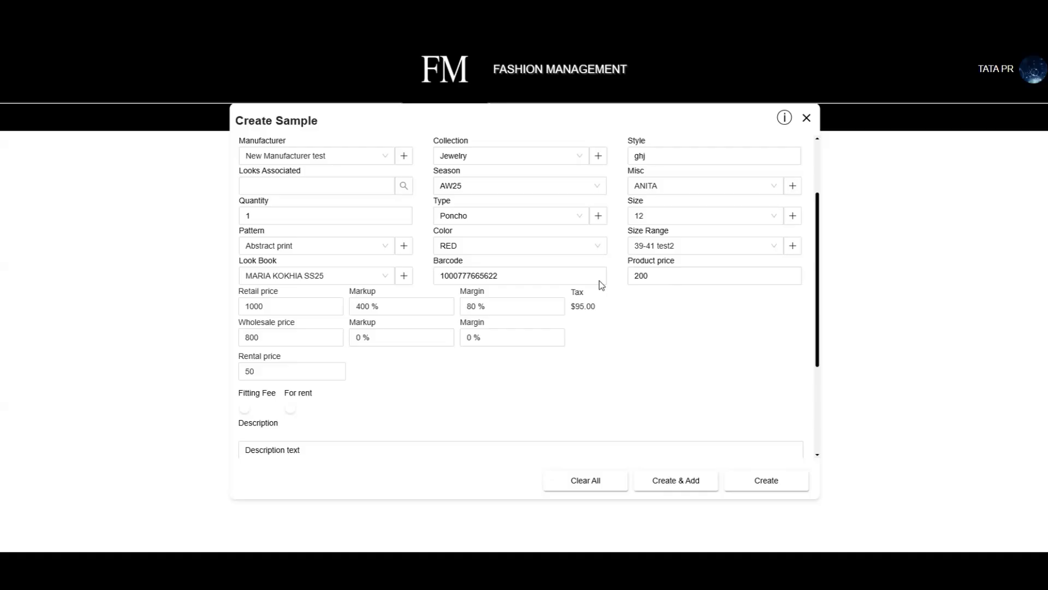
click(385, 276)
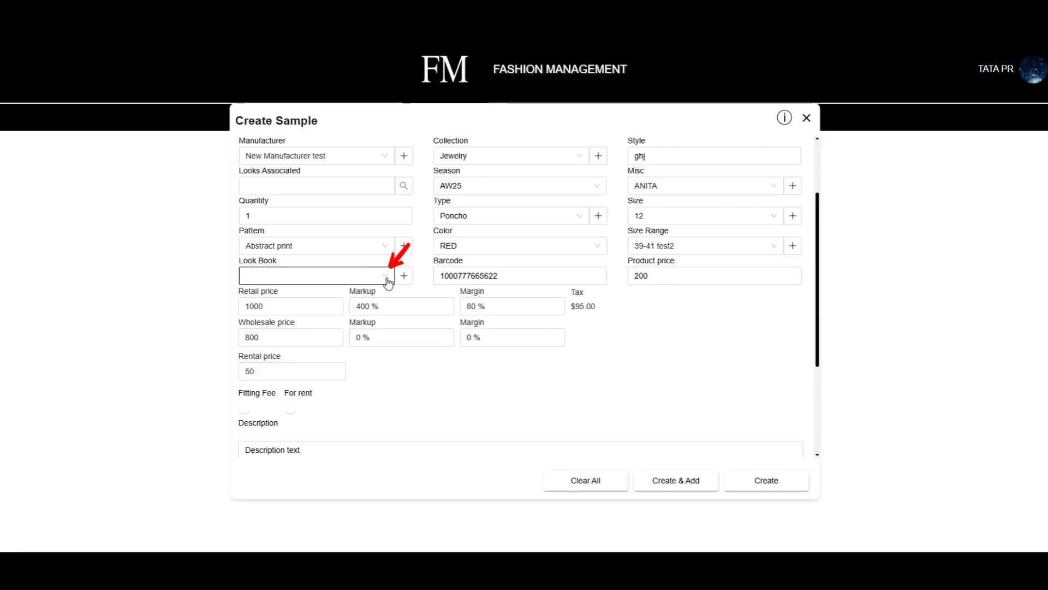
Step: Upload the red bomber jacket image from the Pictures folder to the sample
drag(816, 309, 835, 444)
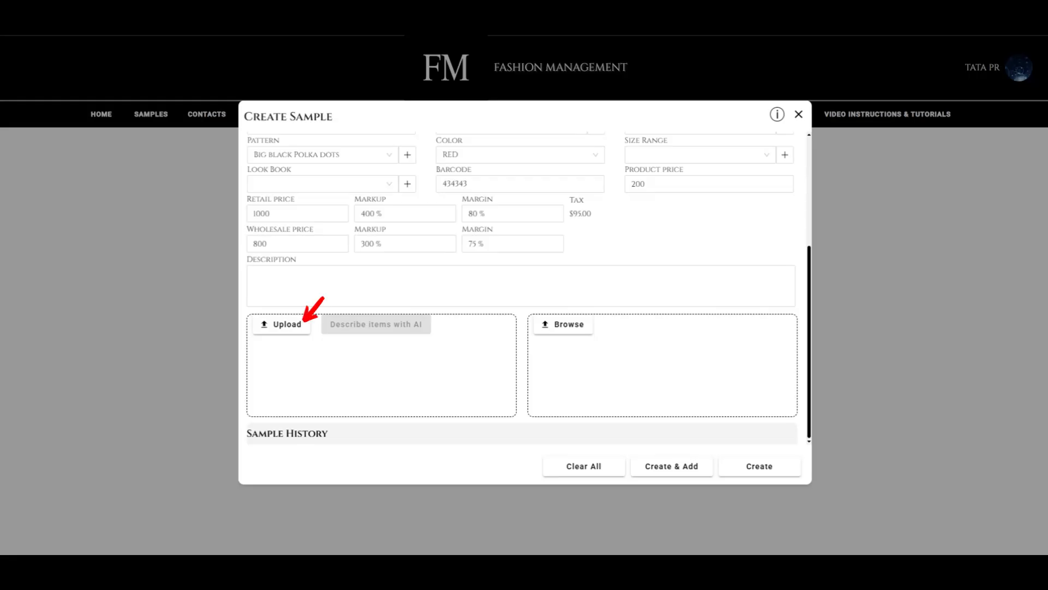
click(287, 328)
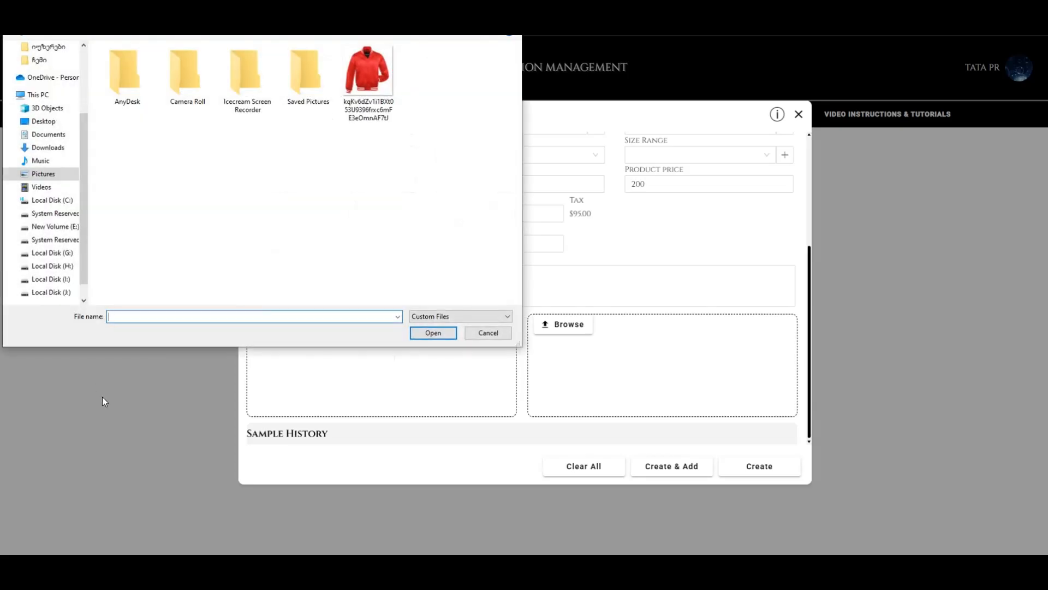
click(372, 62)
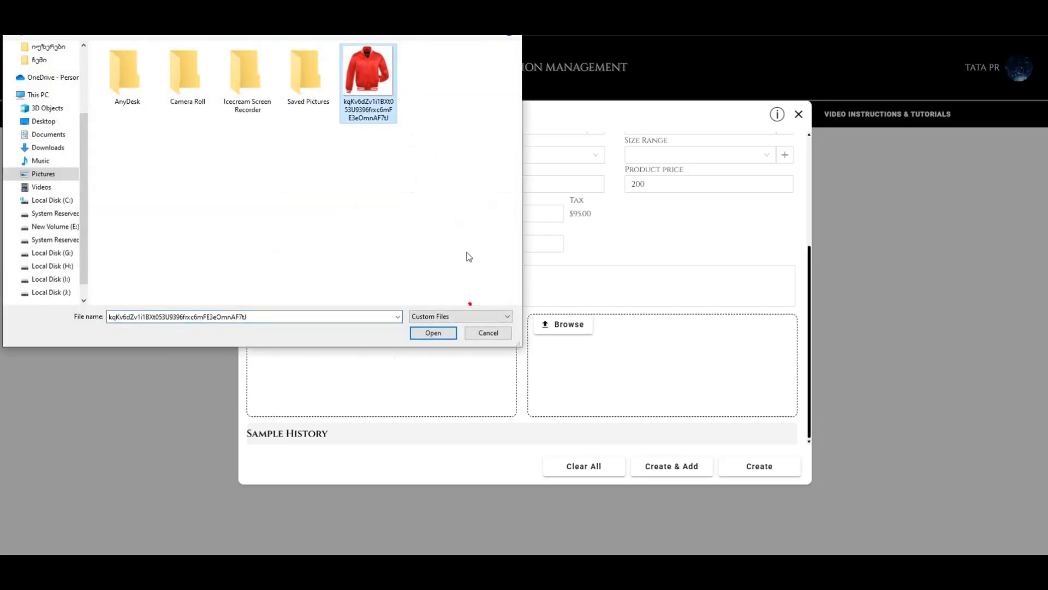
click(436, 334)
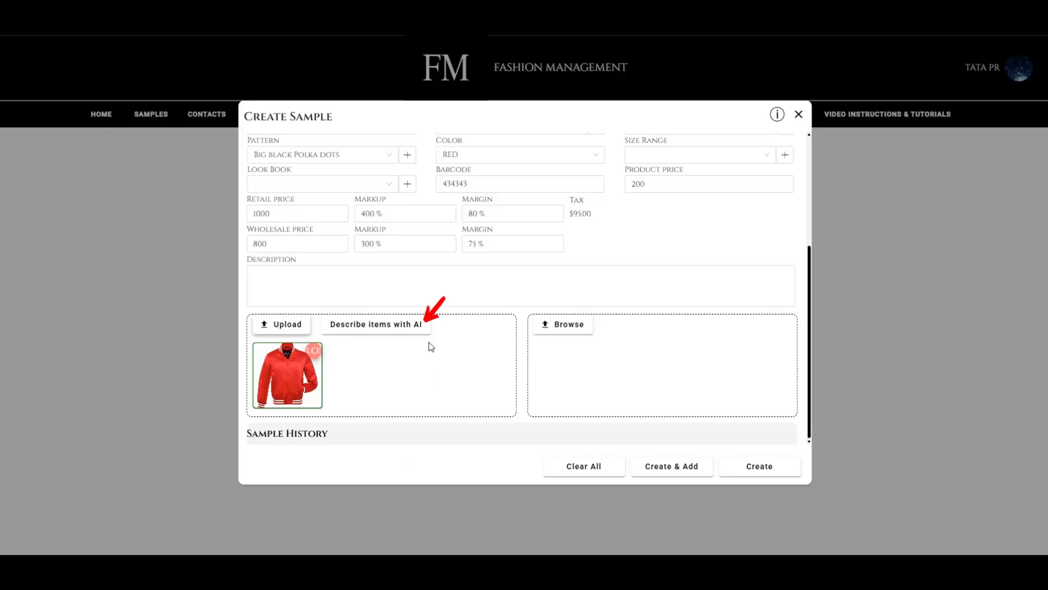
Step: Have AI describe the uploaded image, choose the item jacket, and accept its text as the sample description
click(410, 328)
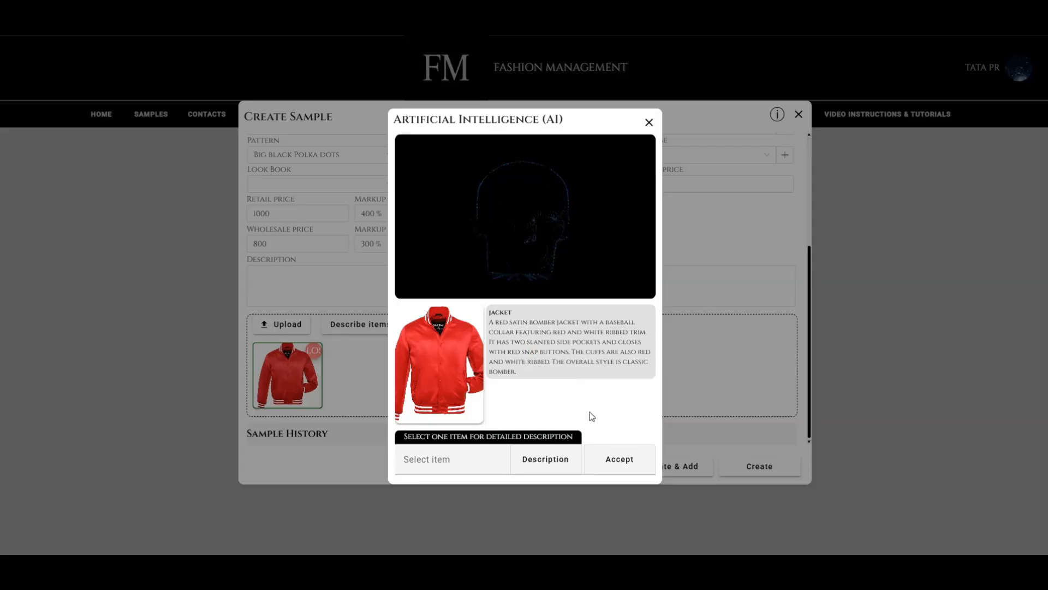
click(436, 464)
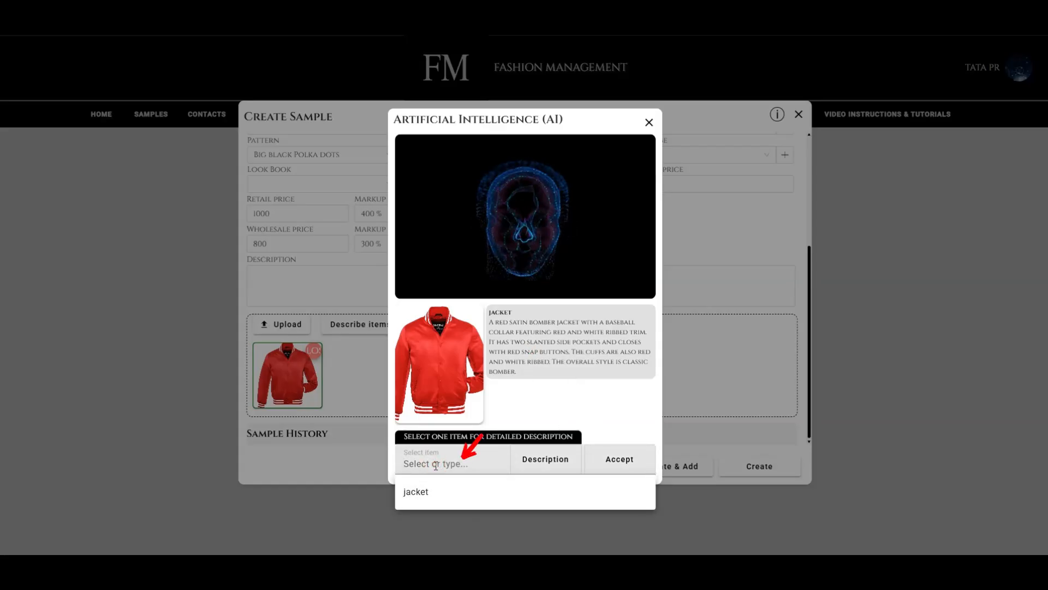
click(421, 497)
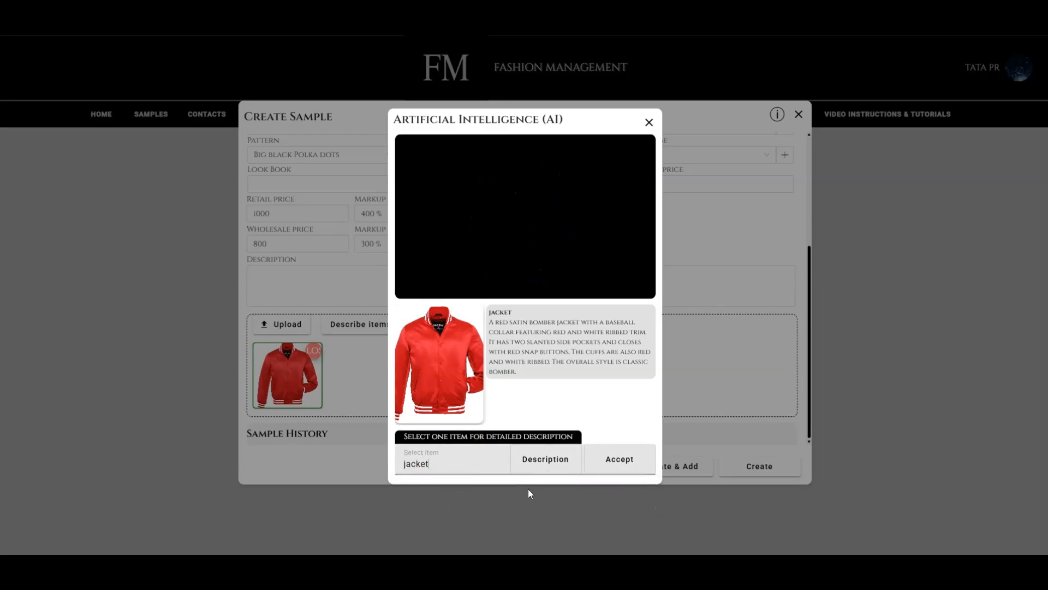
click(619, 463)
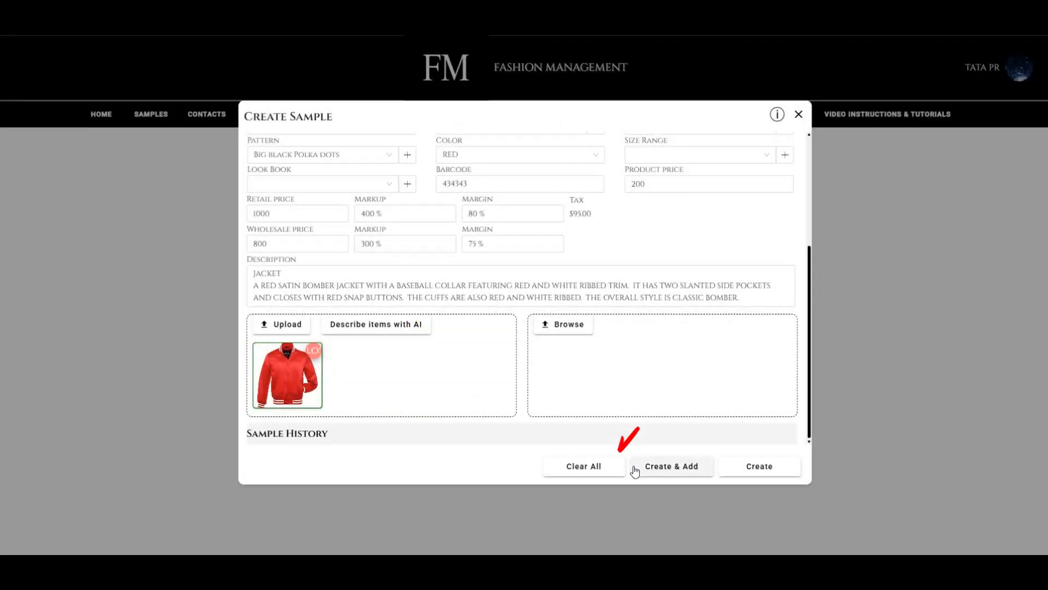
click(741, 299)
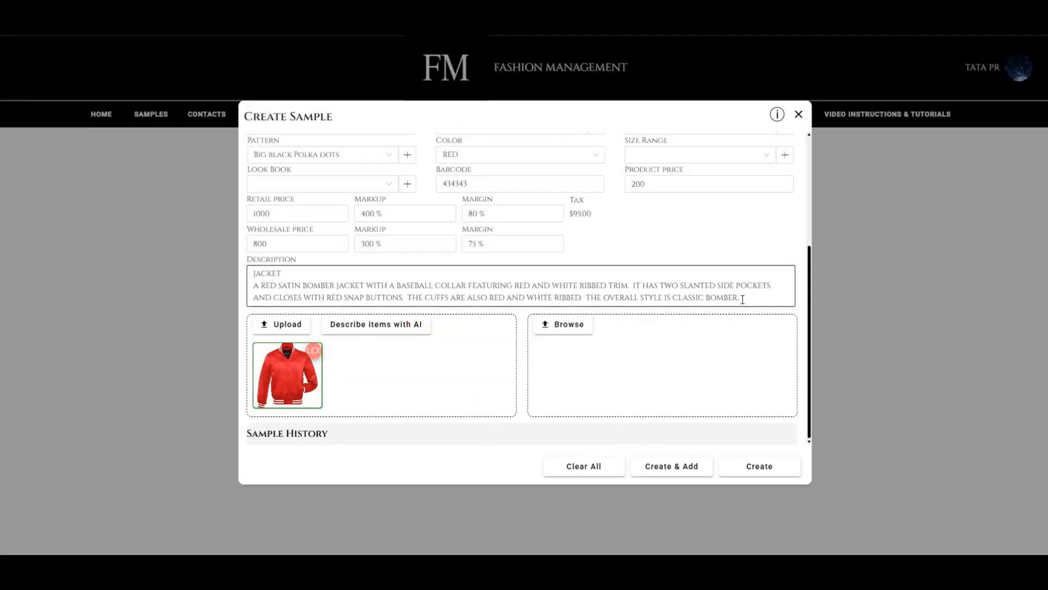
drag(742, 299, 250, 272)
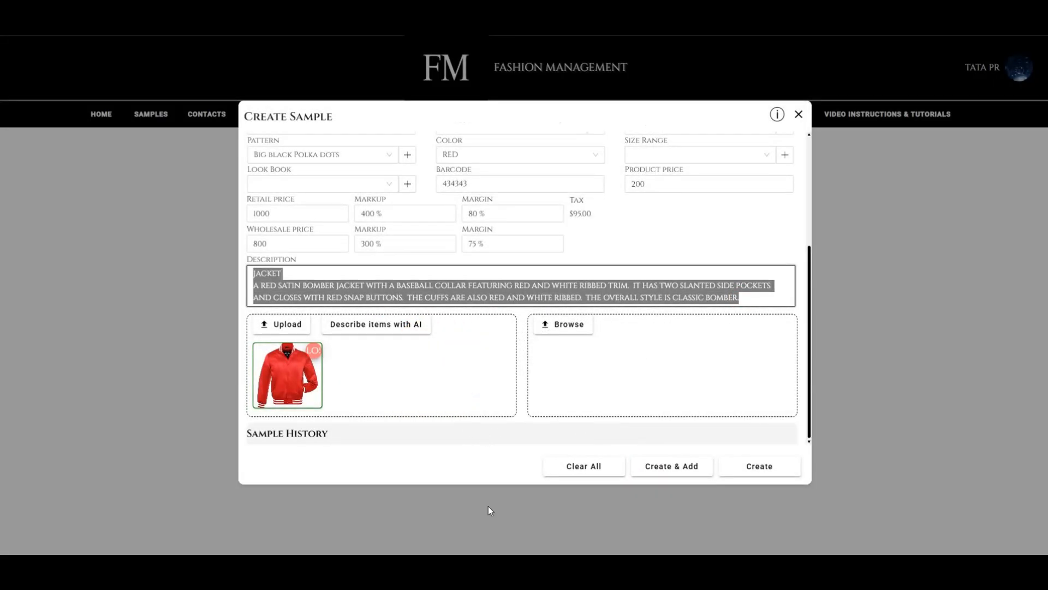
click(449, 461)
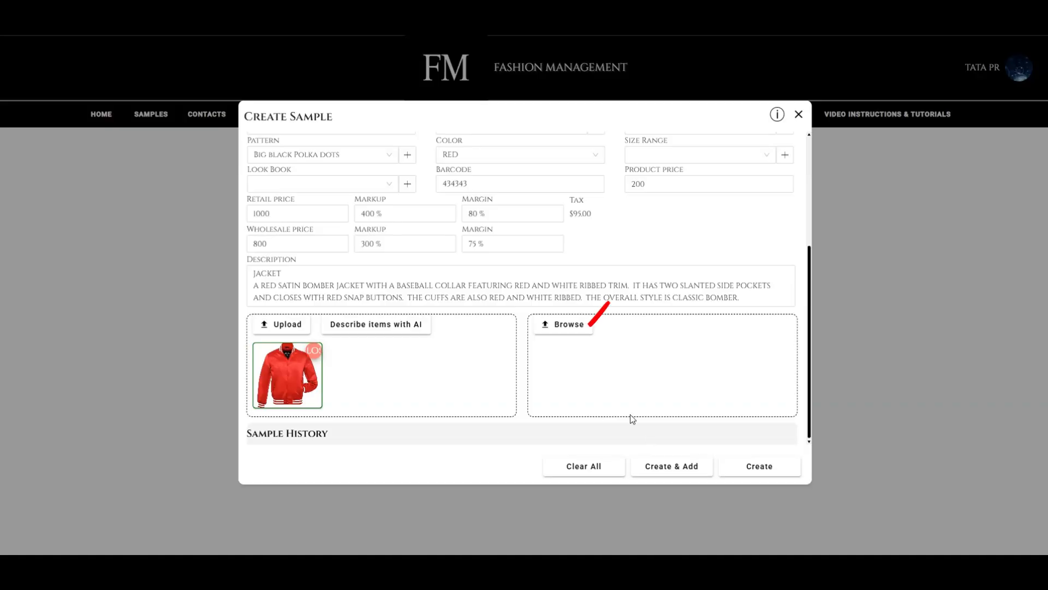
Step: Attach the file New Microsoft Word Document from the Pictures folder to the sample
click(565, 330)
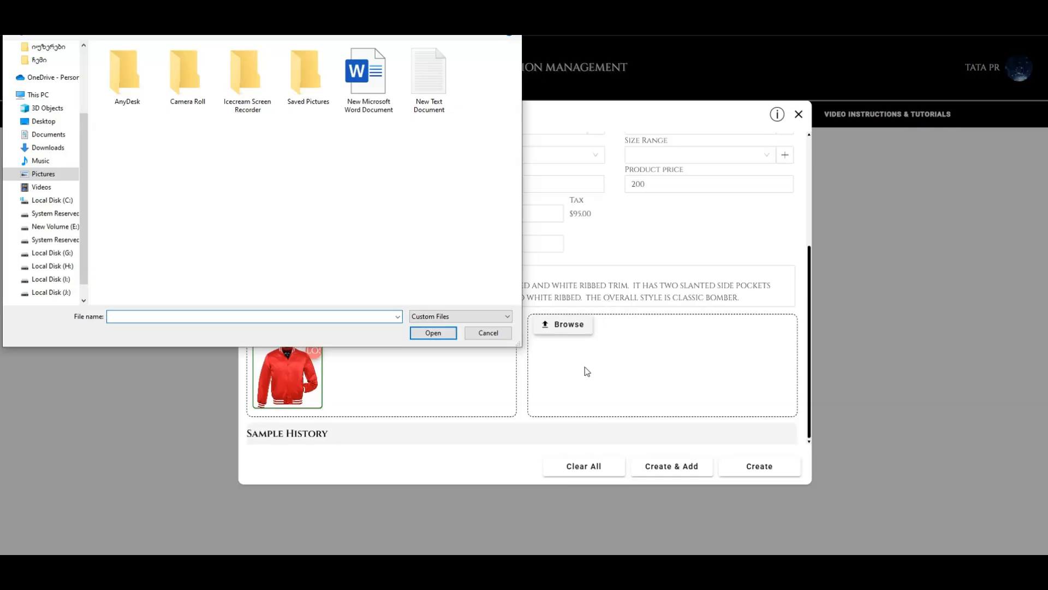
click(353, 113)
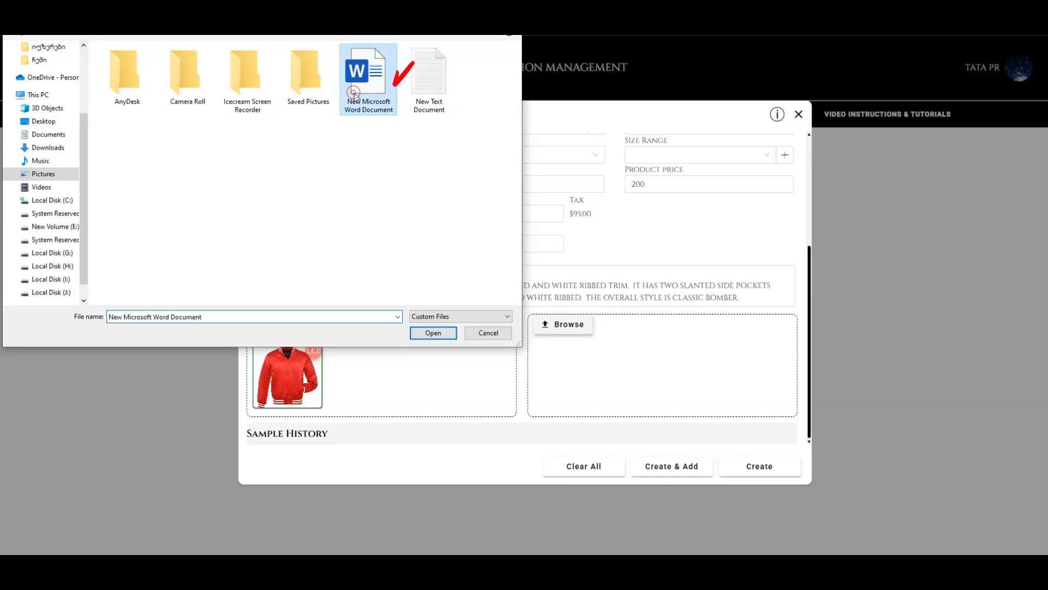
click(434, 334)
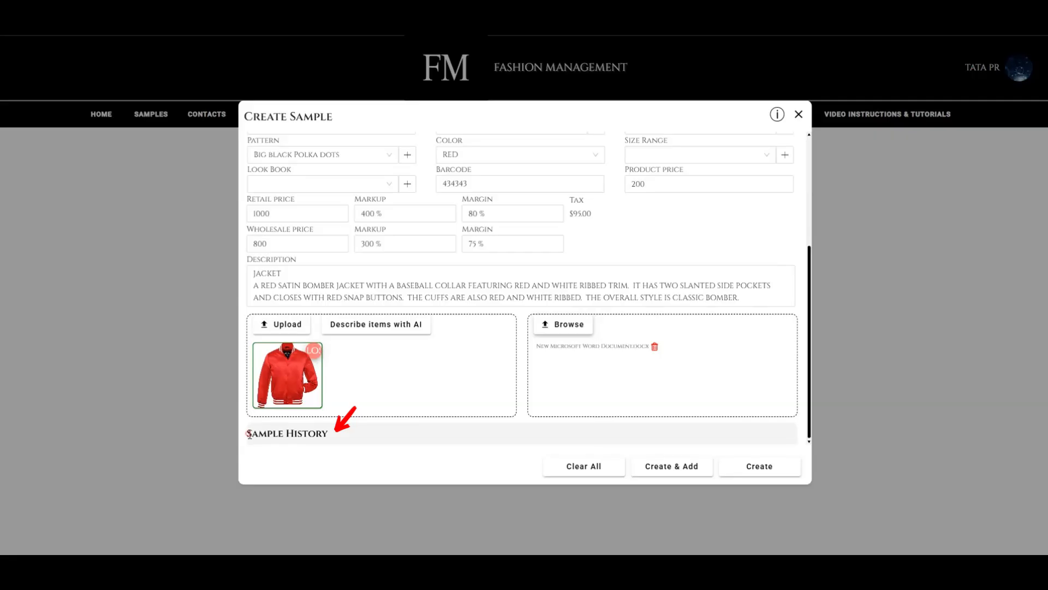
drag(247, 434, 322, 433)
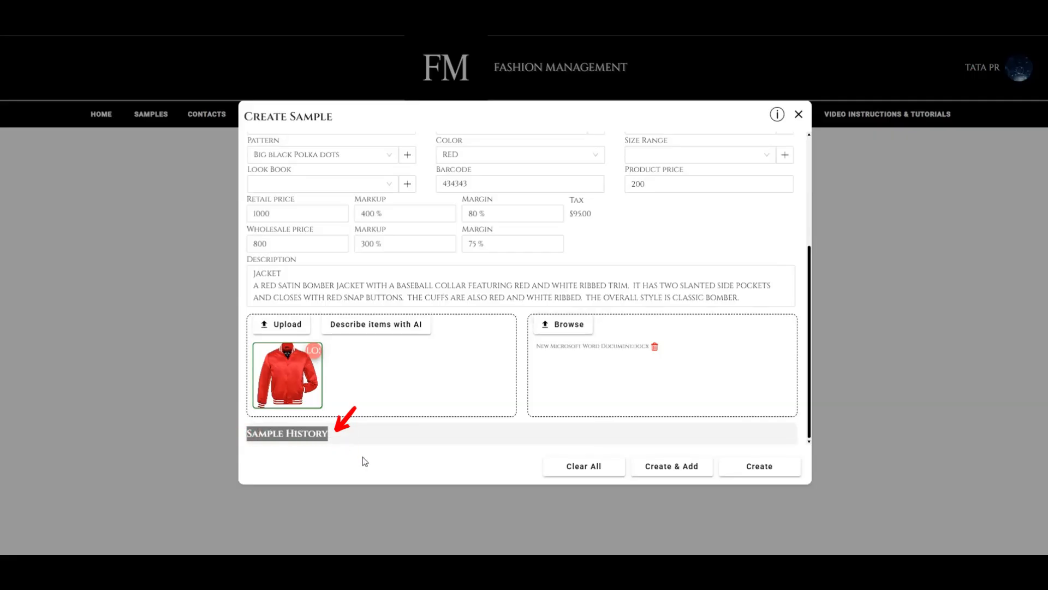
click(349, 436)
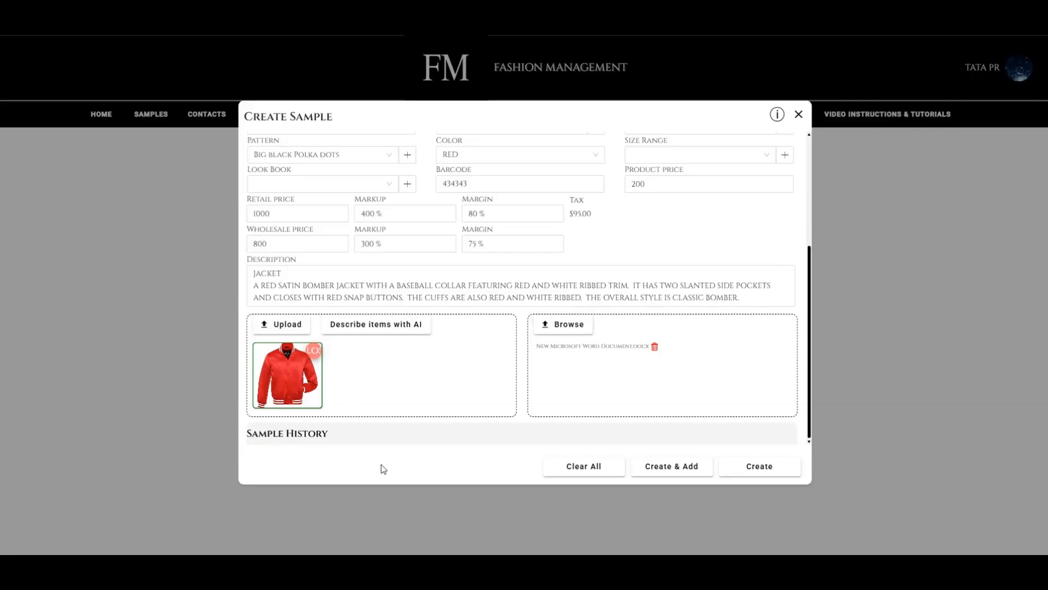